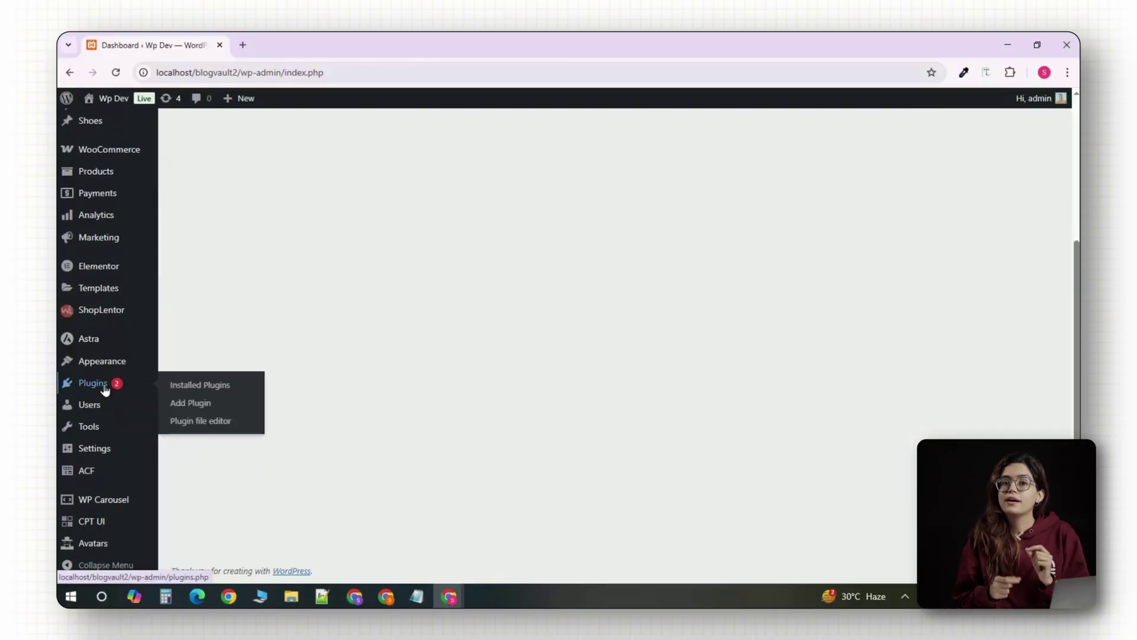
Start a new custom field group titled 'Shoe Details'.
{"action": "left_click", "coordinate": [151, 477]}
{"action": "left_click", "coordinate": [297, 130]}
{"action": "type", "text": "Shoe Details"}
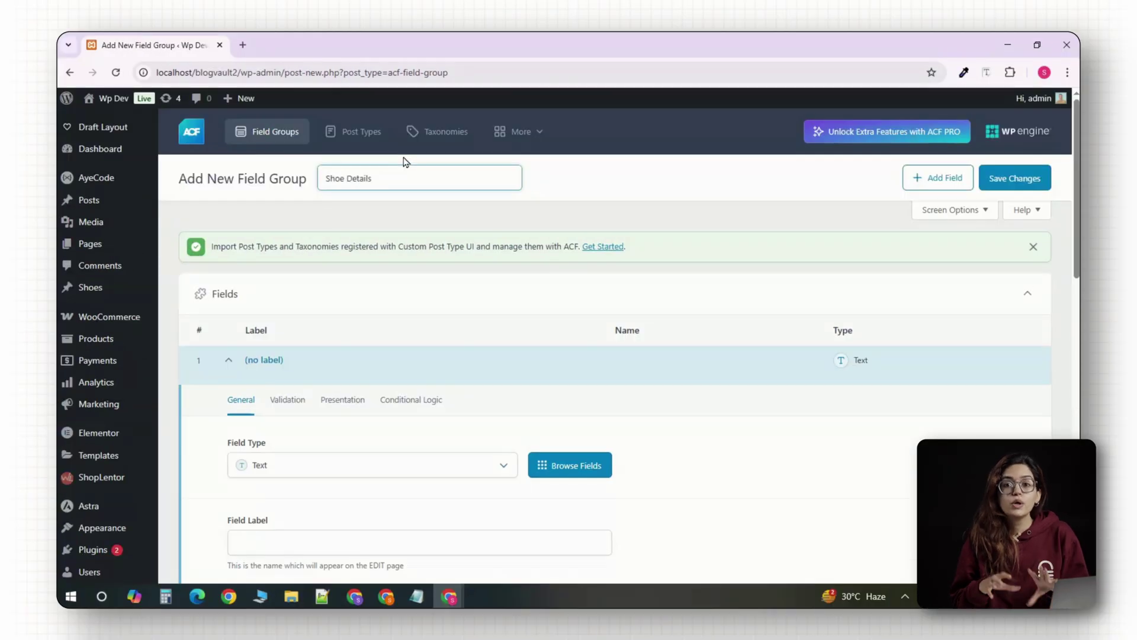
{"action": "scroll", "coordinate": [253, 339], "scroll_direction": "down", "scroll_amount": 2}
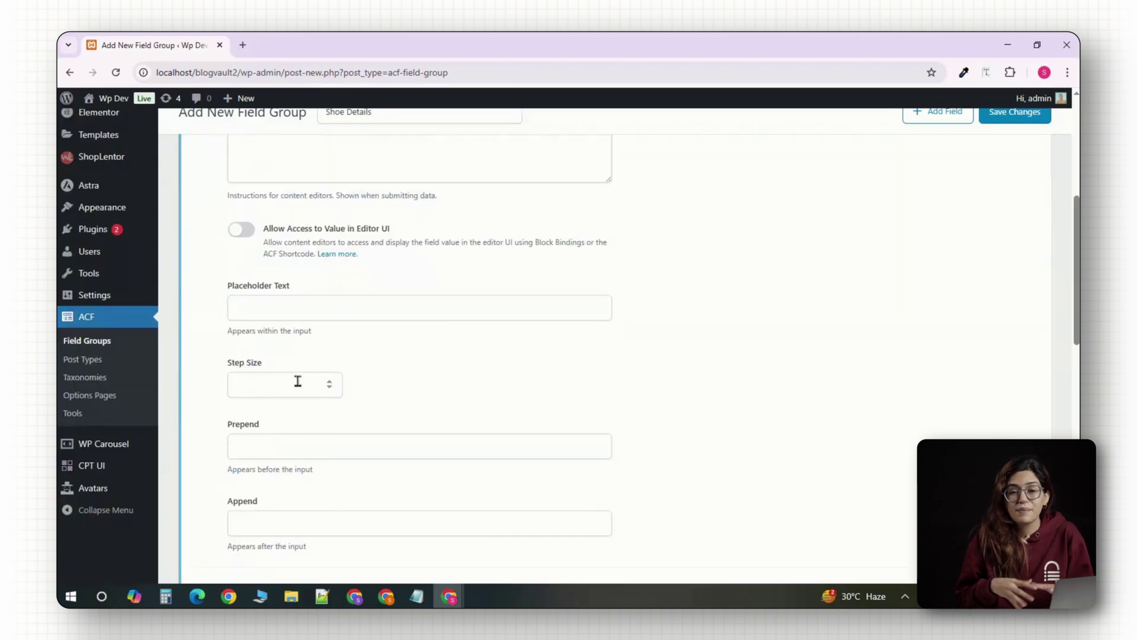
{"action": "scroll", "coordinate": [296, 381], "scroll_direction": "down", "scroll_amount": 2}
Enter the Price prefix '$', the label 'Brand' and the value '.99'.
{"action": "left_click", "coordinate": [312, 317]}
{"action": "type", "text": "$"}
{"action": "scroll", "coordinate": [382, 324], "scroll_direction": "down", "scroll_amount": 2}
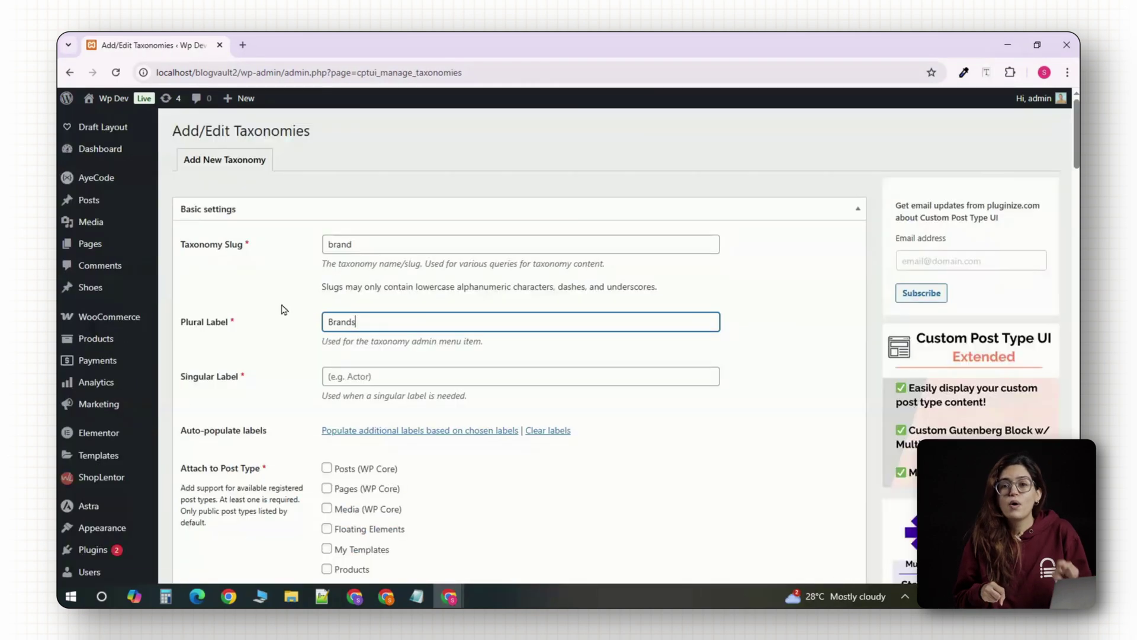
{"action": "key", "text": "Tab"}
{"action": "type", "text": "Brand"}
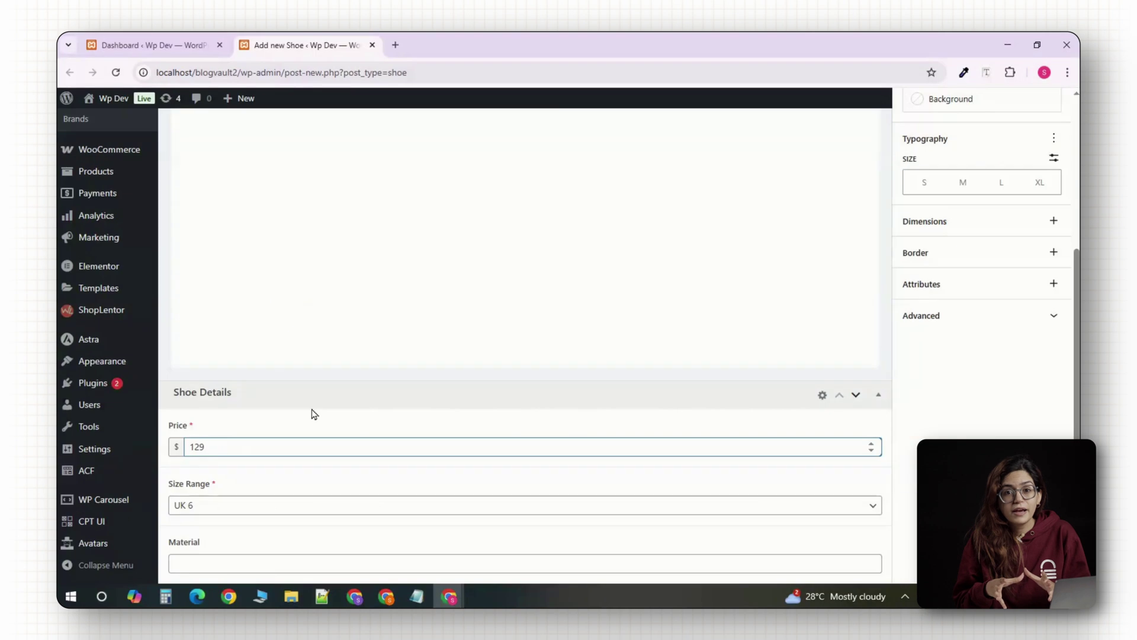
{"action": "type", "text": ".99"}
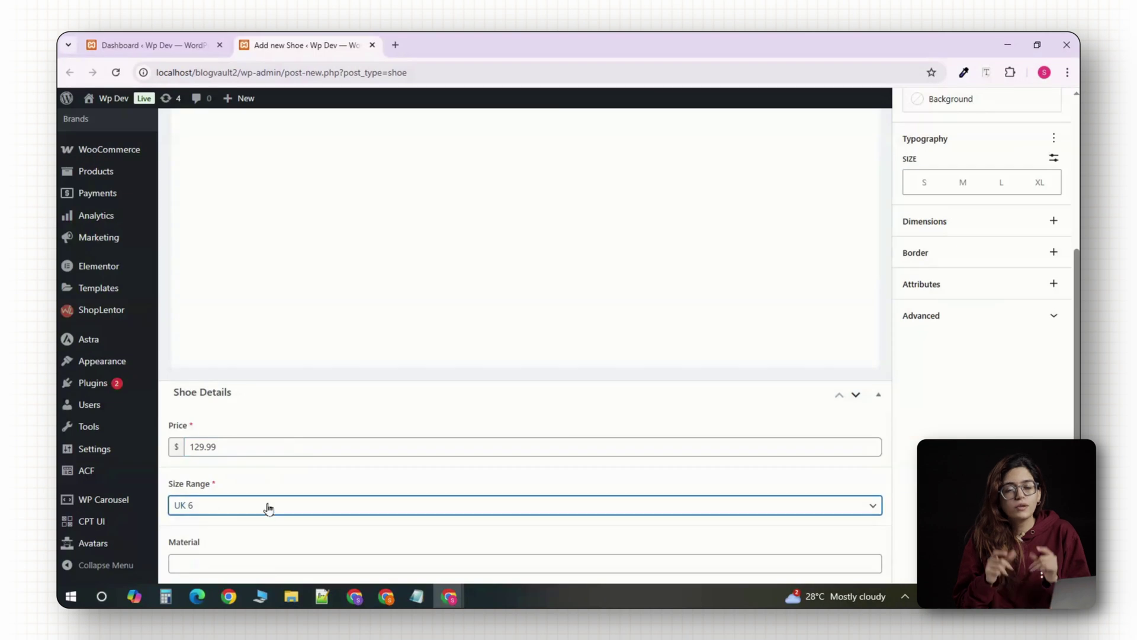
Open the size range list, then bind the heading to the Post Title dynamic tag.
{"action": "left_click", "coordinate": [264, 506]}
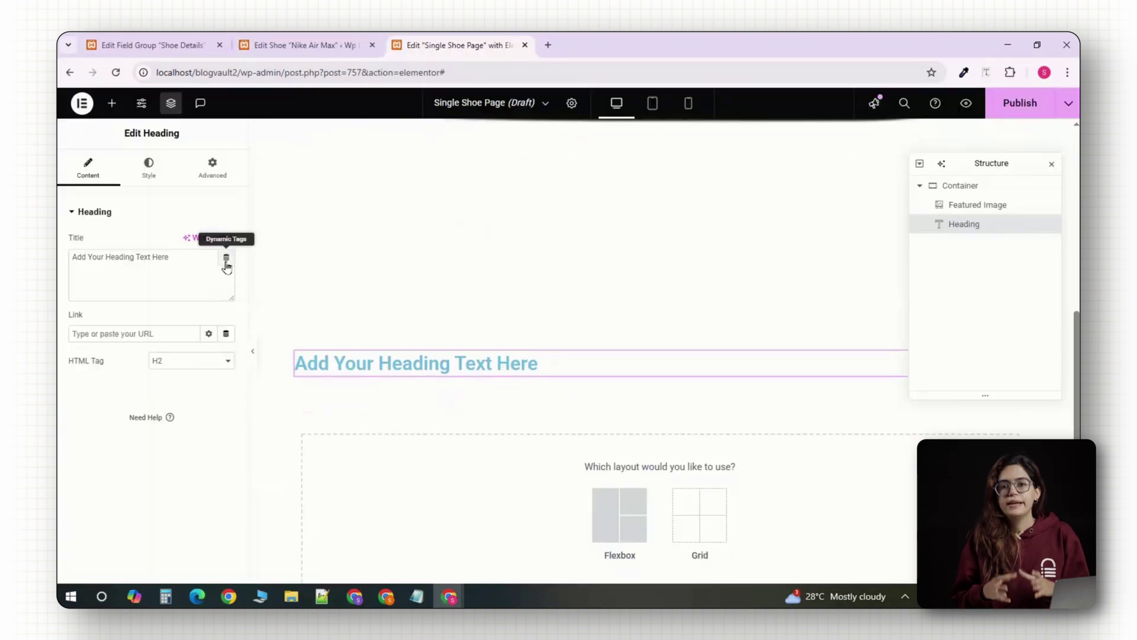
{"action": "left_click", "coordinate": [226, 260]}
{"action": "left_click", "coordinate": [99, 381]}
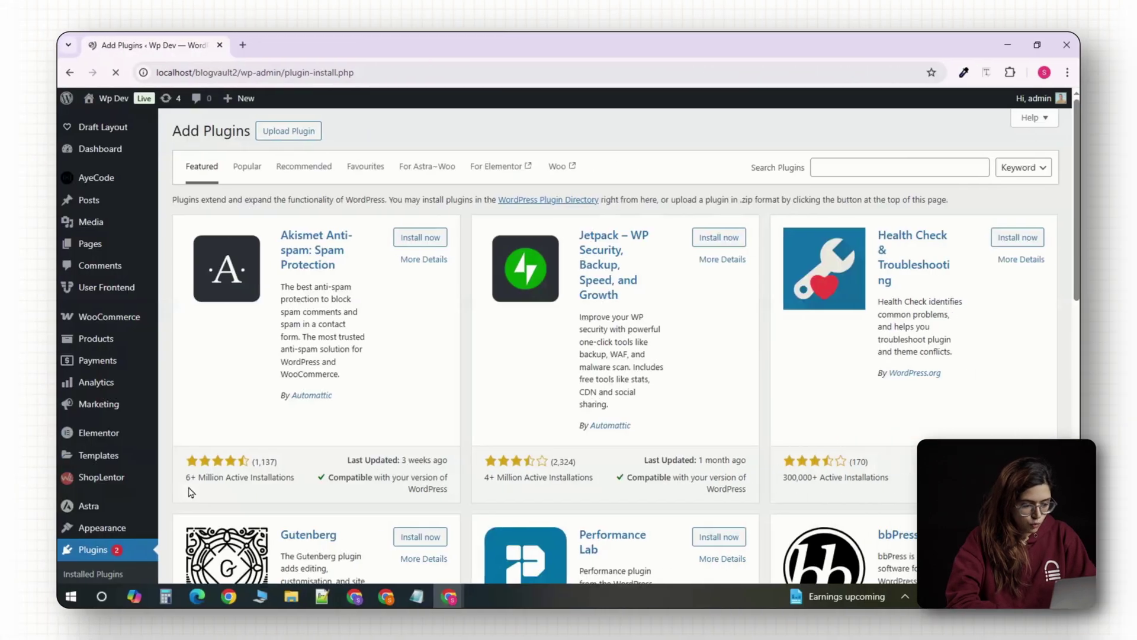
Search the plugin directory for 'advanced custom fields', then install and activate it.
{"action": "left_click", "coordinate": [877, 172]}
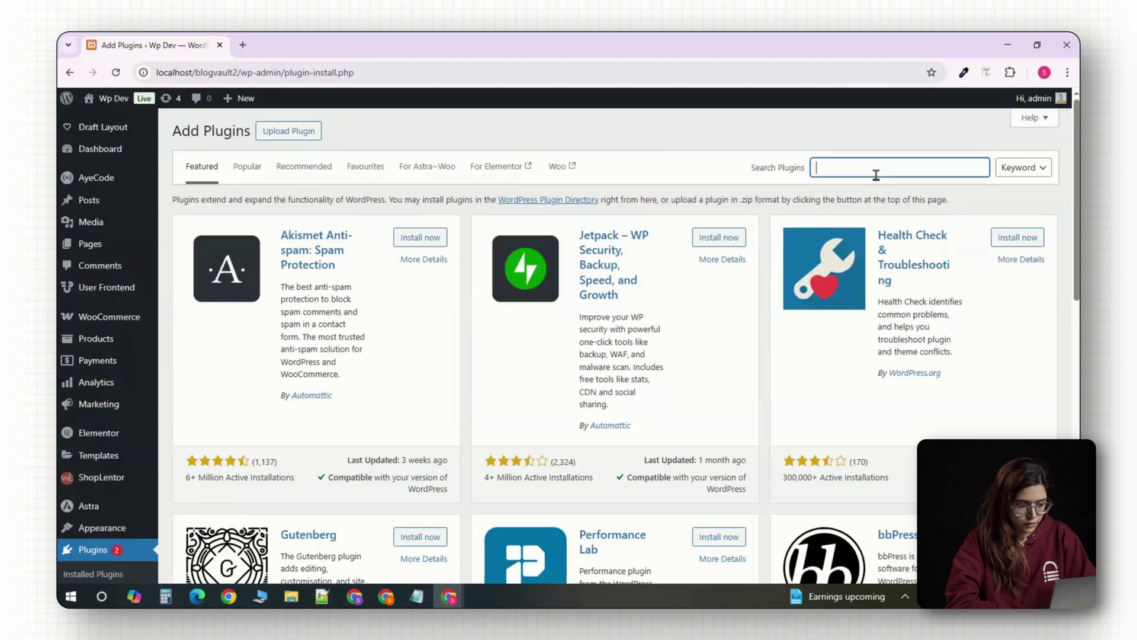
{"action": "type", "text": "advanced custom fie"}
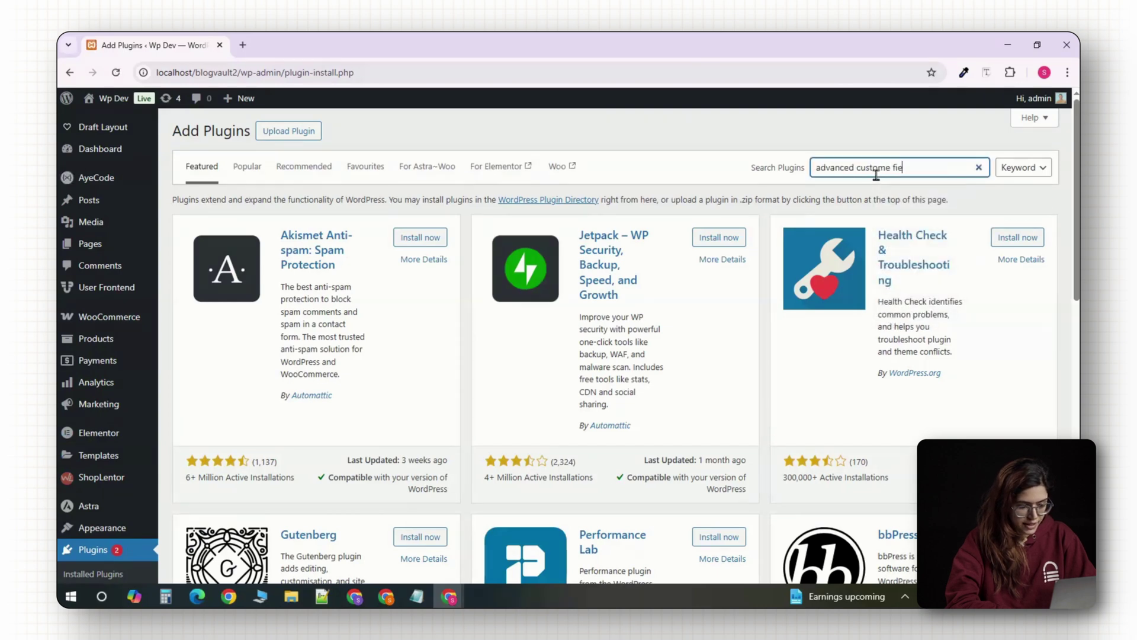
{"action": "type", "text": "lds"}
{"action": "left_click", "coordinate": [410, 241]}
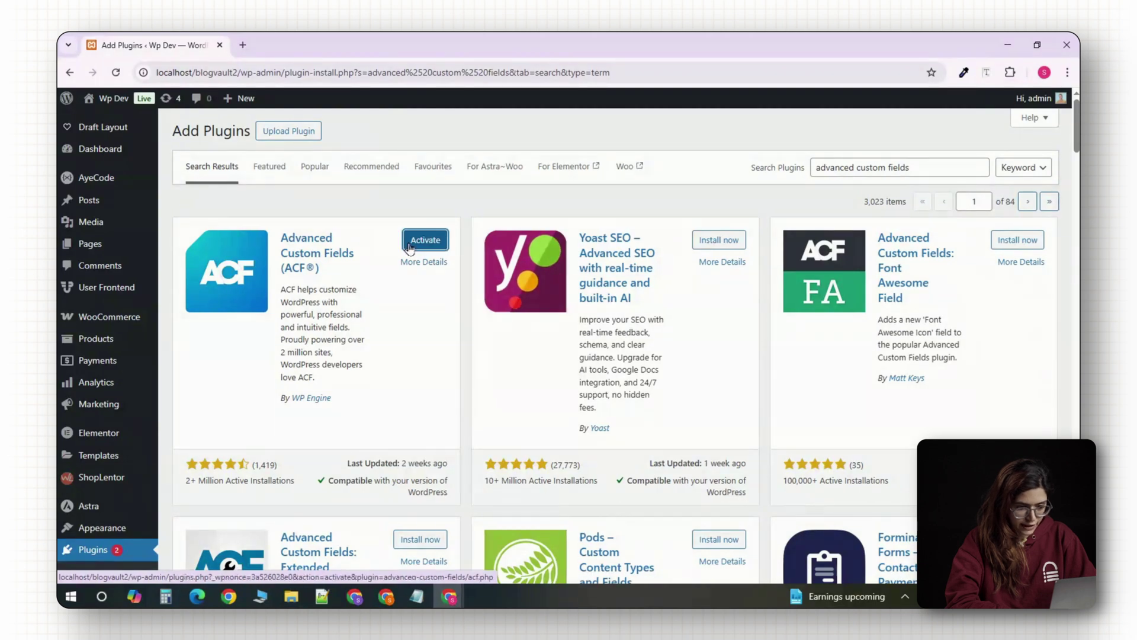
{"action": "left_click", "coordinate": [411, 248]}
{"action": "scroll", "coordinate": [83, 462], "scroll_direction": "down", "scroll_amount": 5}
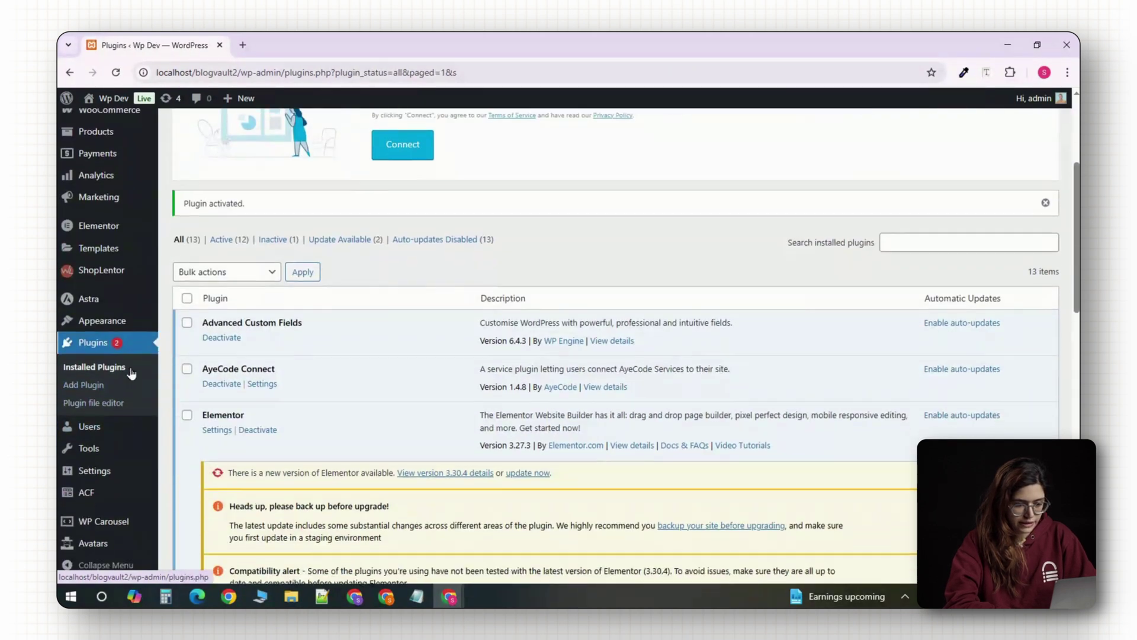
{"action": "mouse_move", "coordinate": [97, 496]}
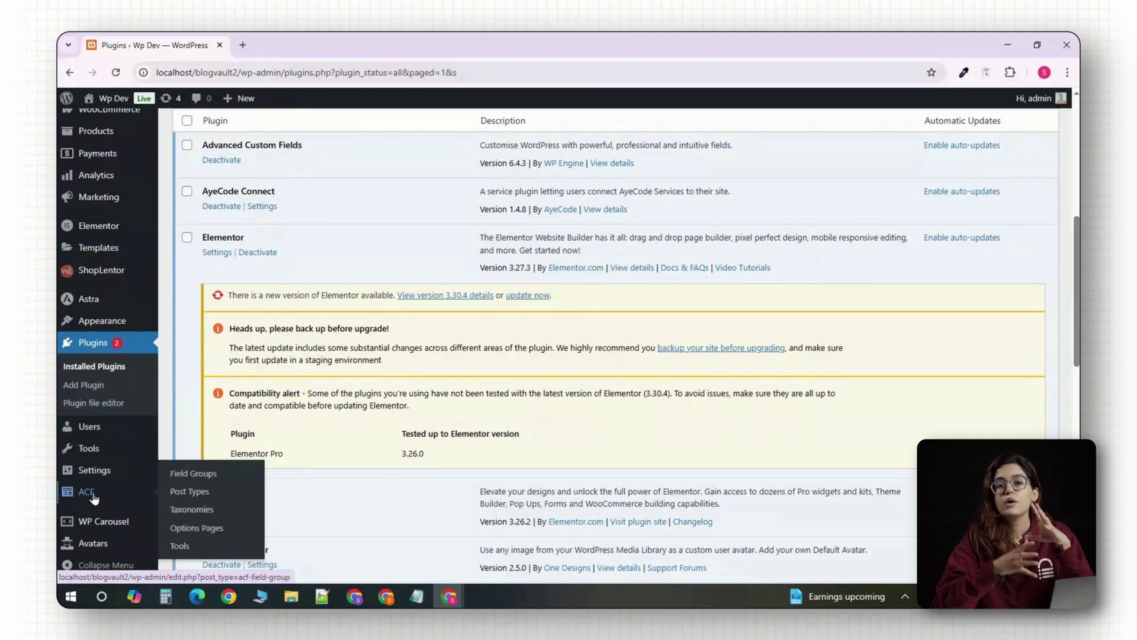
{"action": "scroll", "coordinate": [302, 409], "scroll_direction": "up", "scroll_amount": 6}
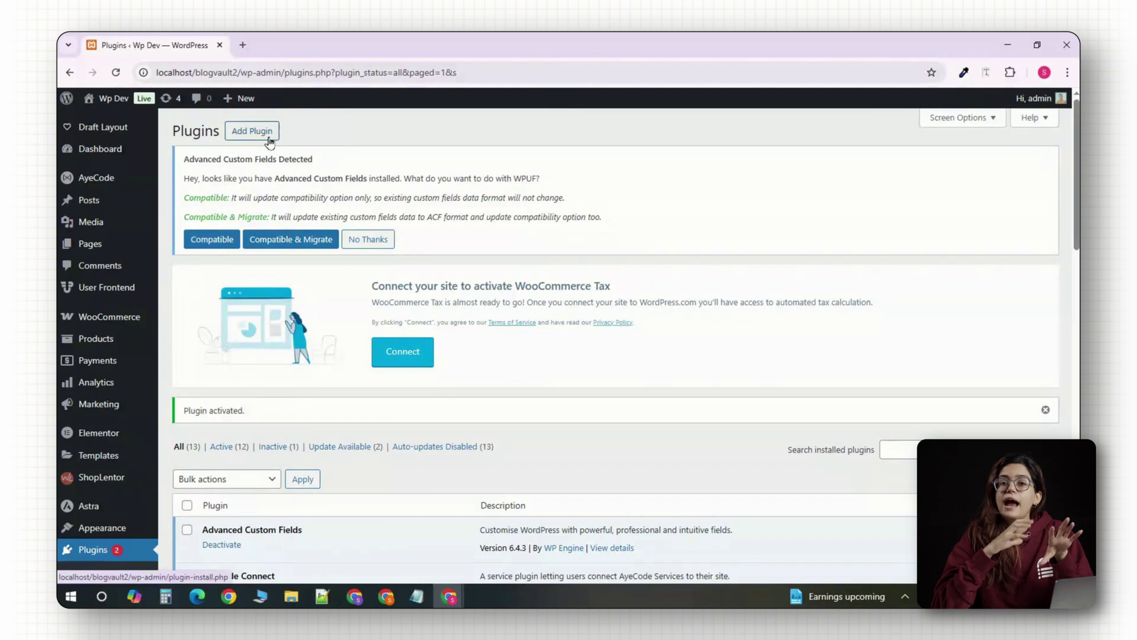
Search plugins for 'custom', then install and activate Custom Post Type UI.
{"action": "left_click", "coordinate": [269, 137]}
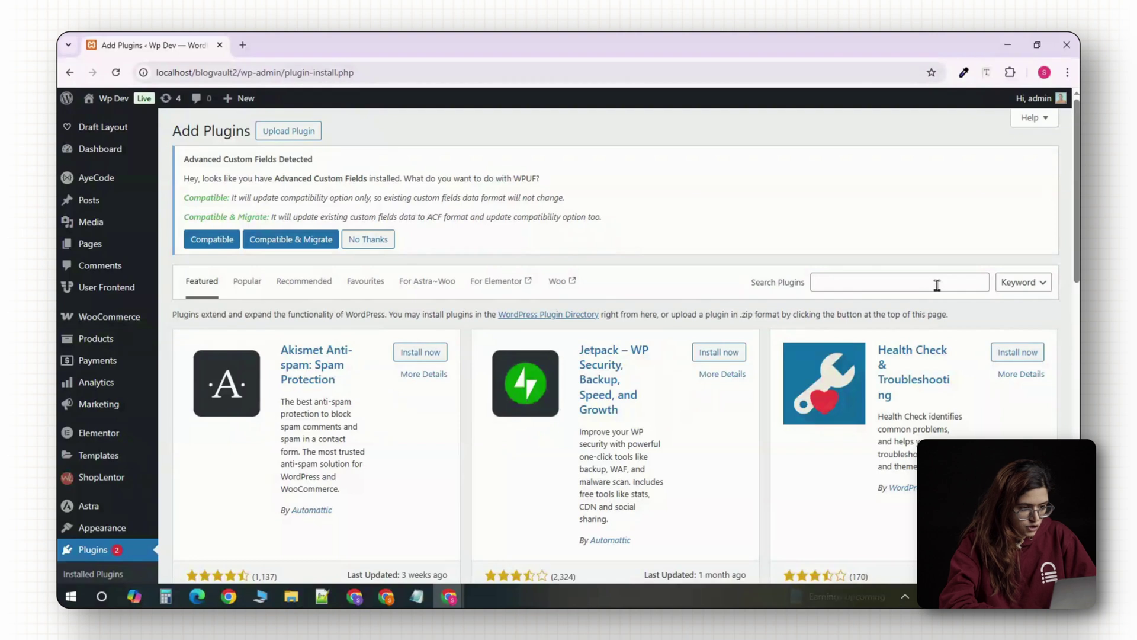
{"action": "left_click", "coordinate": [937, 285]}
{"action": "type", "text": "custom post type"}
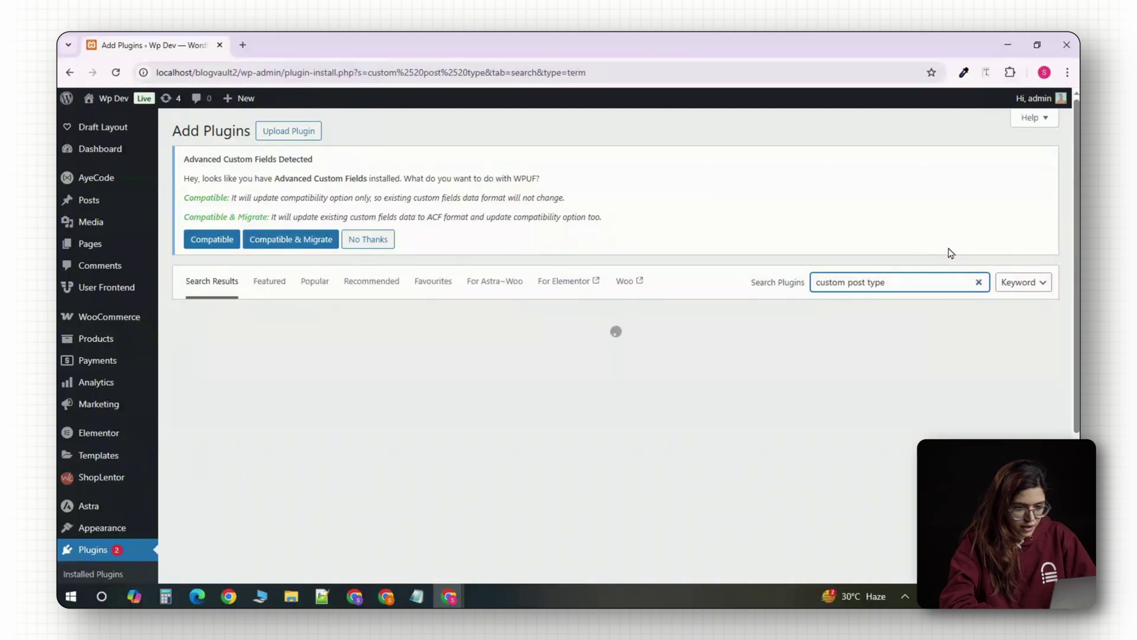
{"action": "scroll", "coordinate": [652, 272], "scroll_direction": "down", "scroll_amount": 1}
{"action": "left_click", "coordinate": [430, 292]}
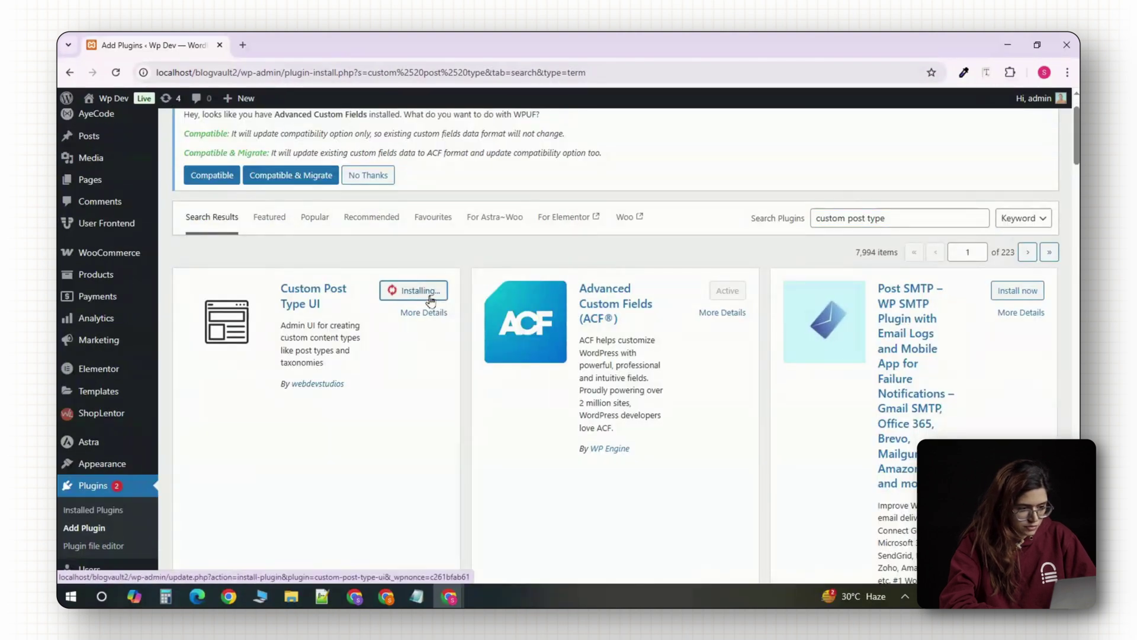
{"action": "left_click", "coordinate": [430, 291]}
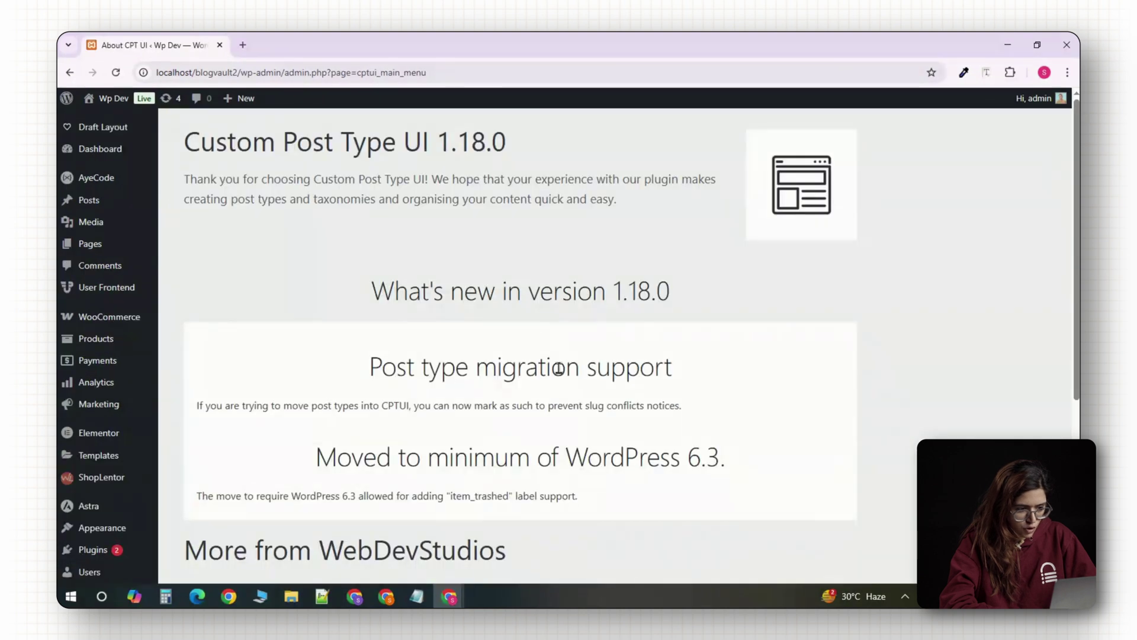
{"action": "scroll", "coordinate": [561, 367], "scroll_direction": "down", "scroll_amount": 5}
{"action": "scroll", "coordinate": [556, 398], "scroll_direction": "up", "scroll_amount": 5}
{"action": "scroll", "coordinate": [690, 421], "scroll_direction": "down", "scroll_amount": 5}
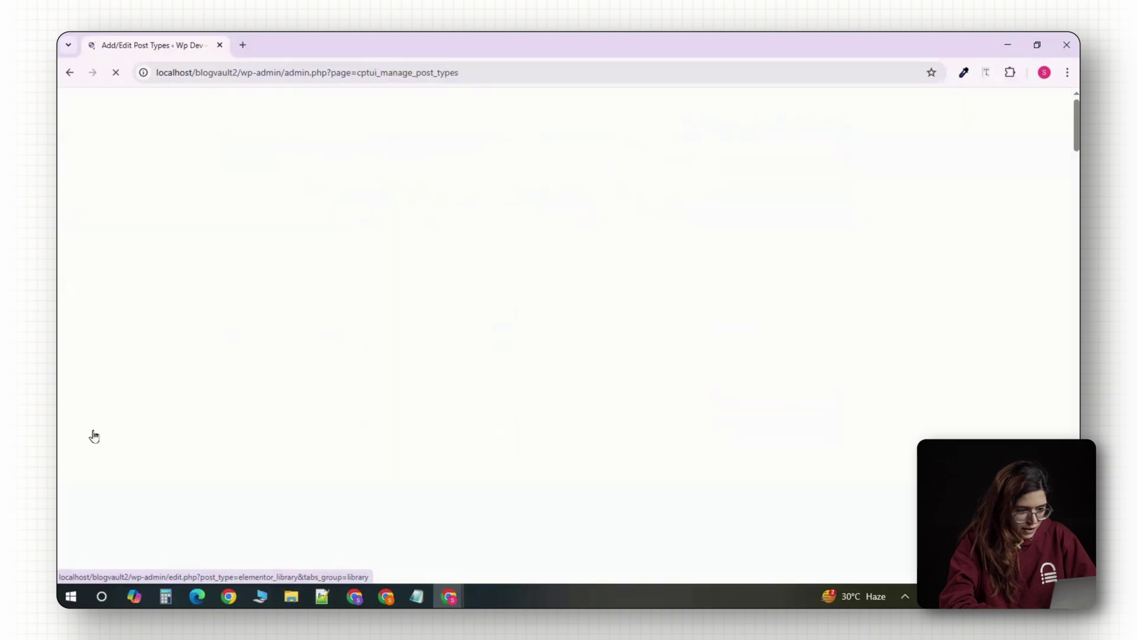
Fill in the post type slug 'shoe' and its Shoes label.
{"action": "left_click", "coordinate": [338, 368]}
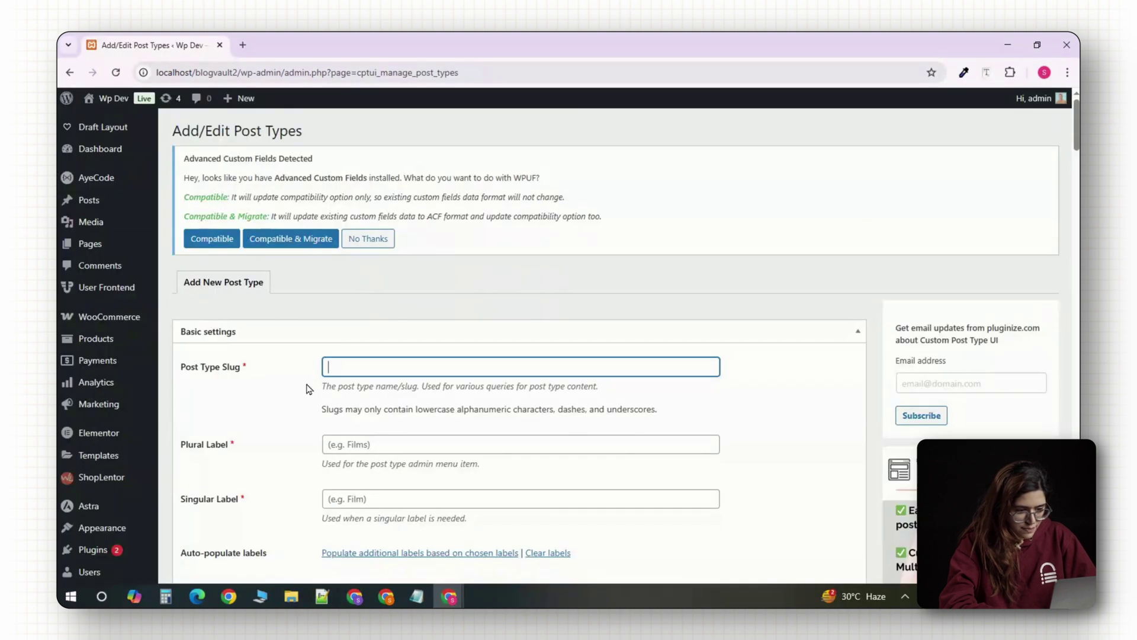
{"action": "type", "text": "shoe"}
{"action": "scroll", "coordinate": [338, 382], "scroll_direction": "down", "scroll_amount": 2}
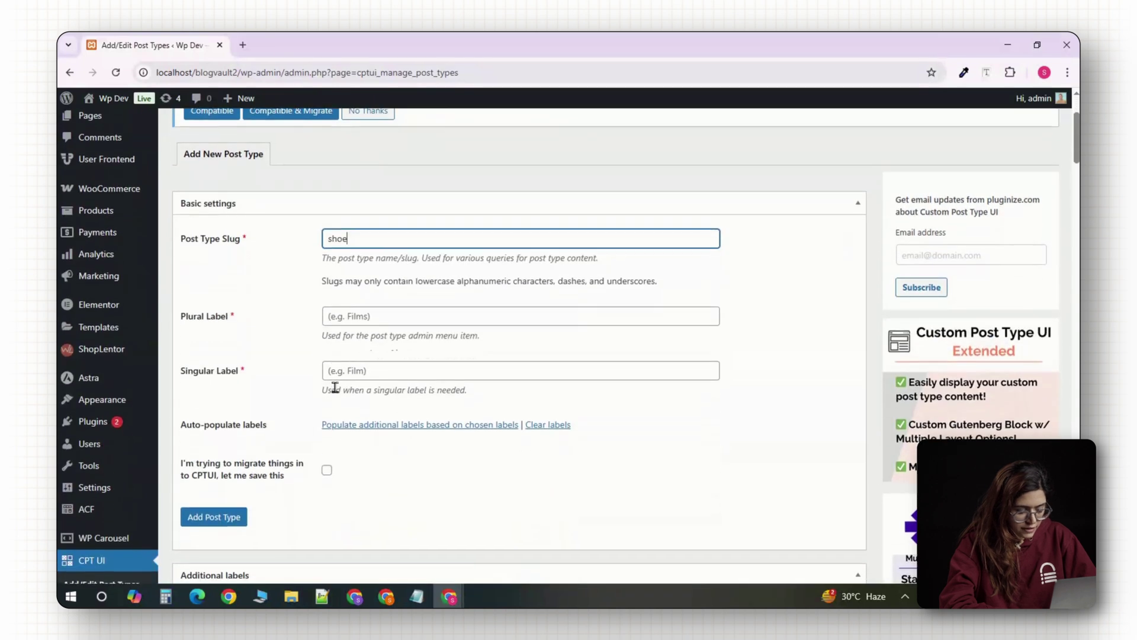
{"action": "left_click", "coordinate": [337, 315]}
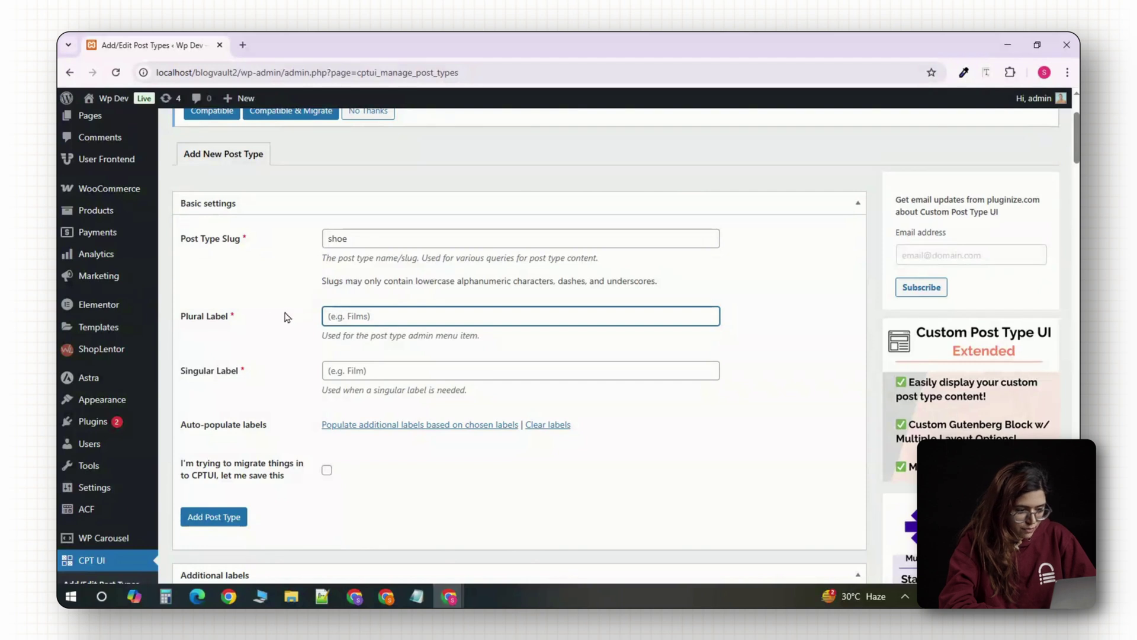
{"action": "type", "text": "Shoes"}
{"action": "left_click", "coordinate": [348, 377]}
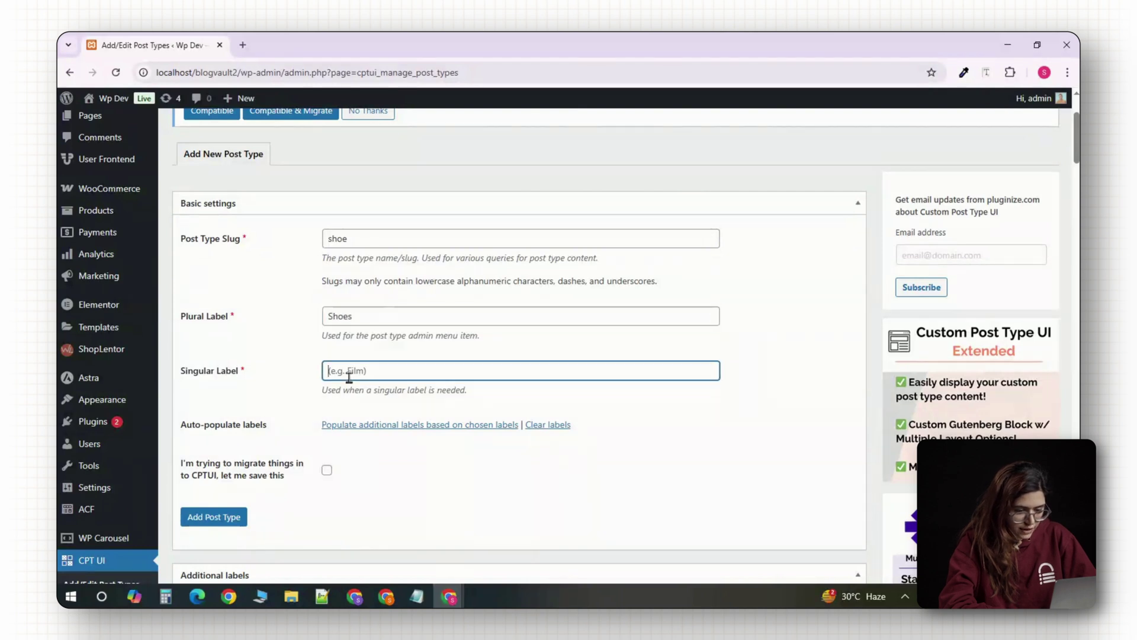
Set Has Archive to True and add the shoe post type.
{"action": "scroll", "coordinate": [406, 432], "scroll_direction": "down", "scroll_amount": 20}
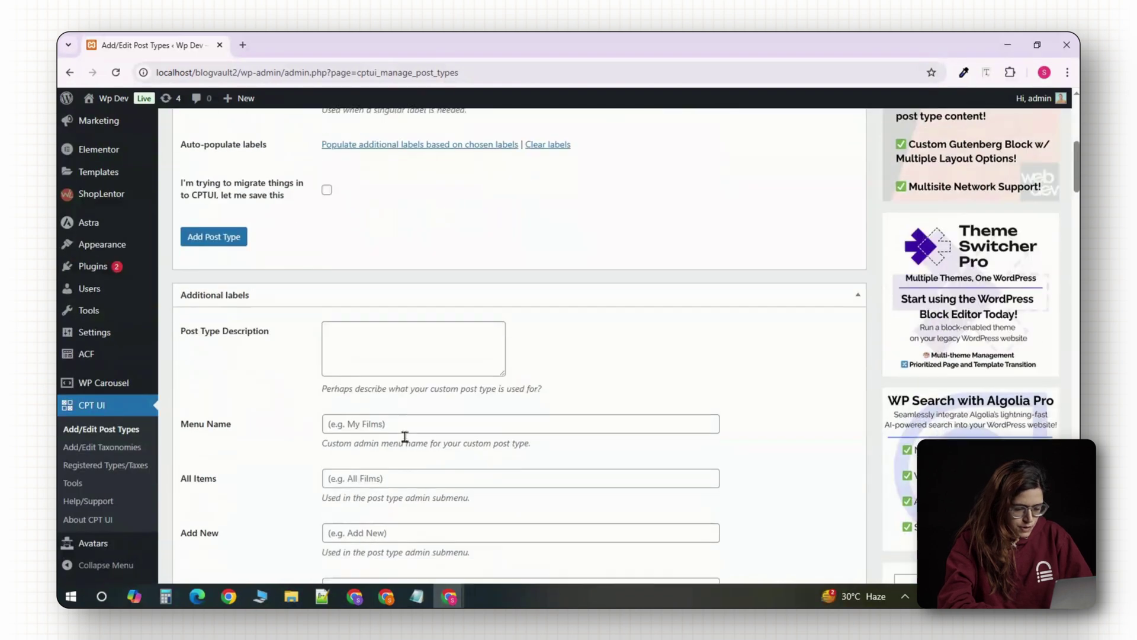
{"action": "scroll", "coordinate": [406, 439], "scroll_direction": "down", "scroll_amount": 20}
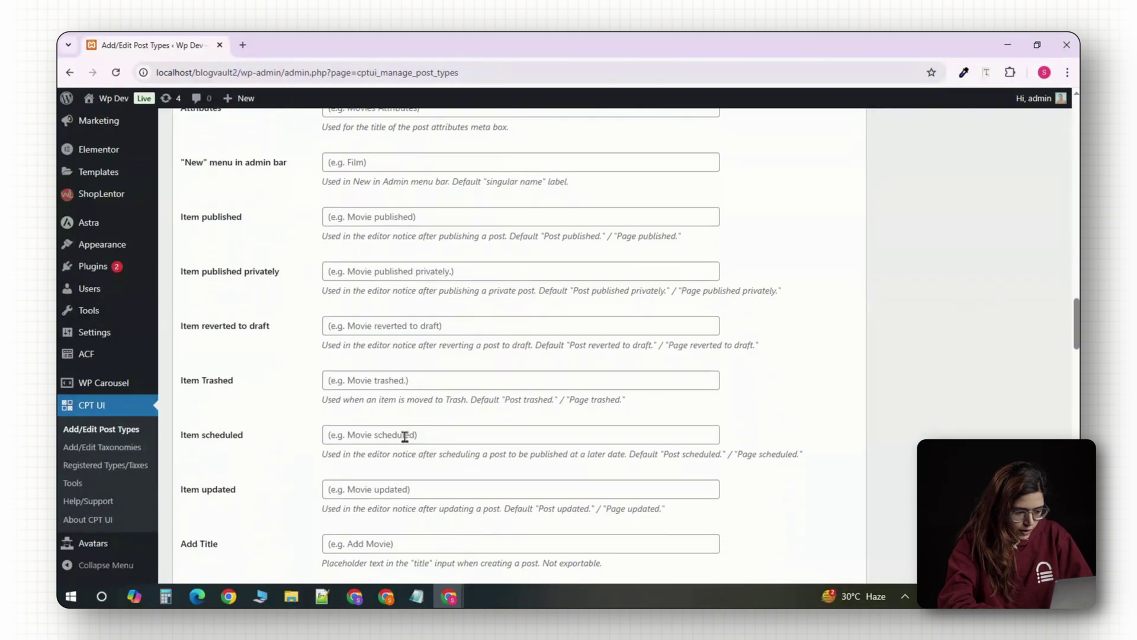
{"action": "scroll", "coordinate": [407, 442], "scroll_direction": "up", "scroll_amount": 2}
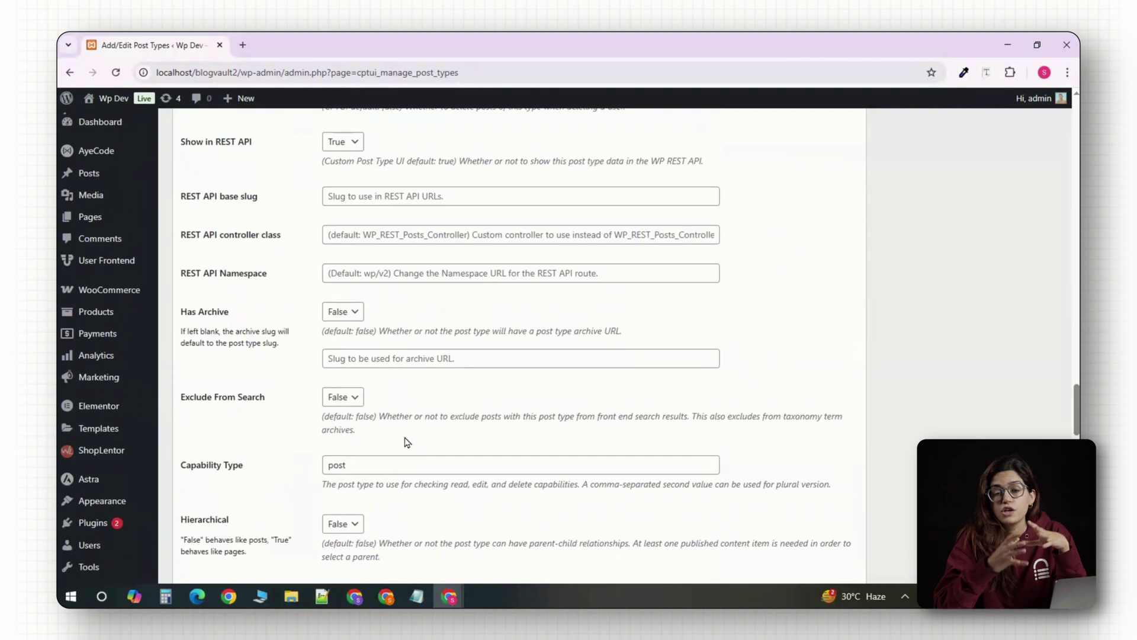
{"action": "left_click", "coordinate": [343, 311]}
{"action": "left_click", "coordinate": [348, 346]}
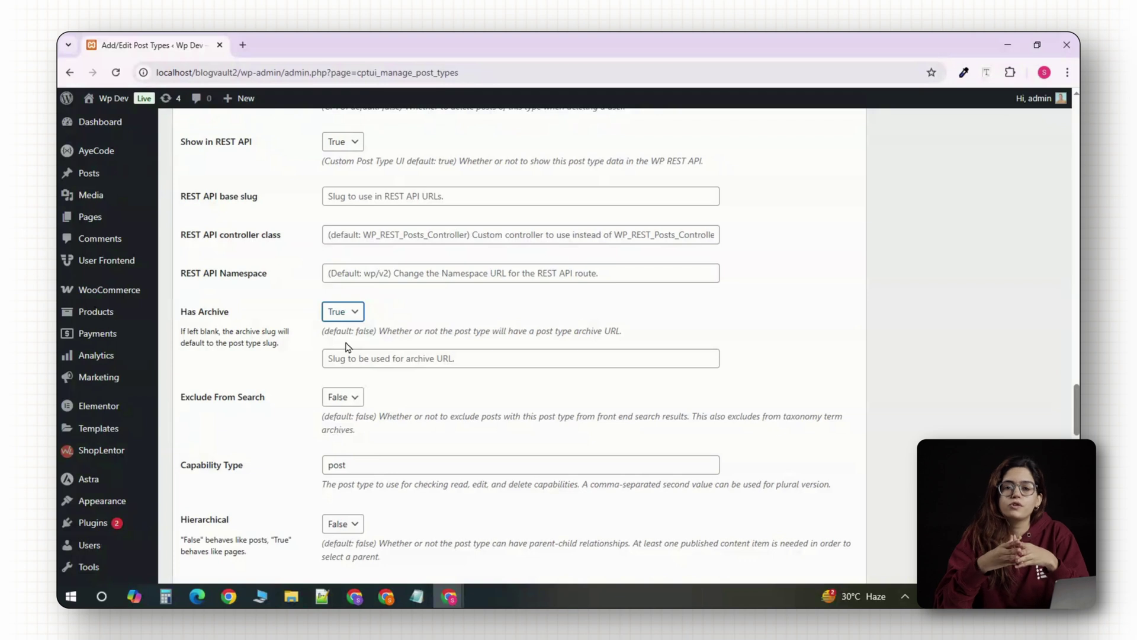
{"action": "scroll", "coordinate": [474, 350], "scroll_direction": "down", "scroll_amount": 15}
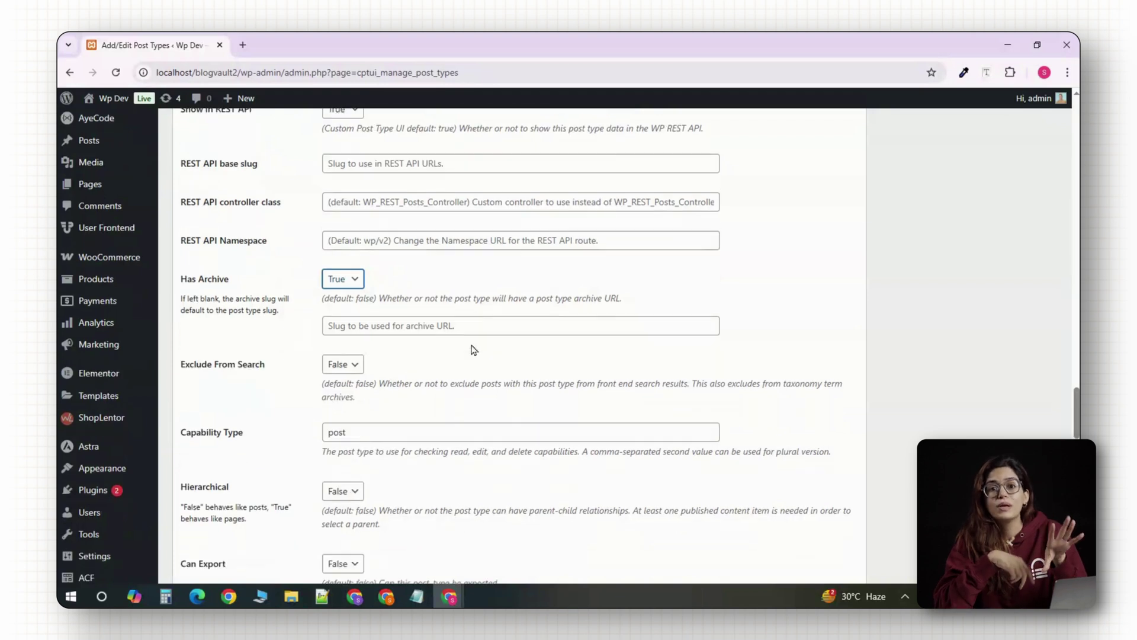
{"action": "scroll", "coordinate": [474, 351], "scroll_direction": "down", "scroll_amount": 5}
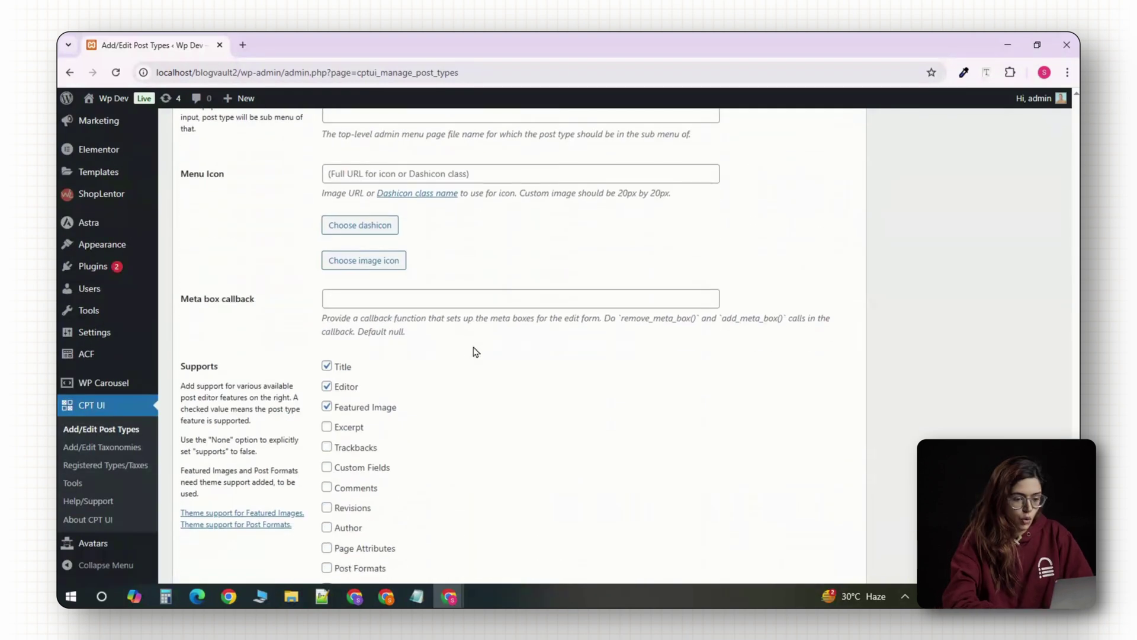
{"action": "scroll", "coordinate": [470, 391], "scroll_direction": "down", "scroll_amount": 4}
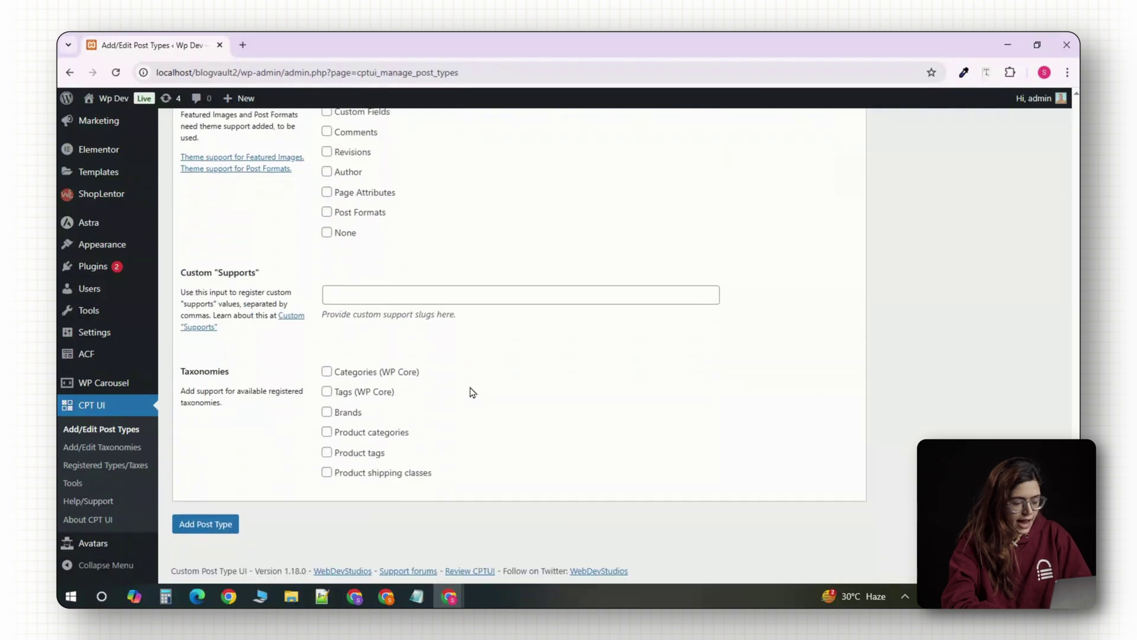
{"action": "left_click", "coordinate": [219, 529]}
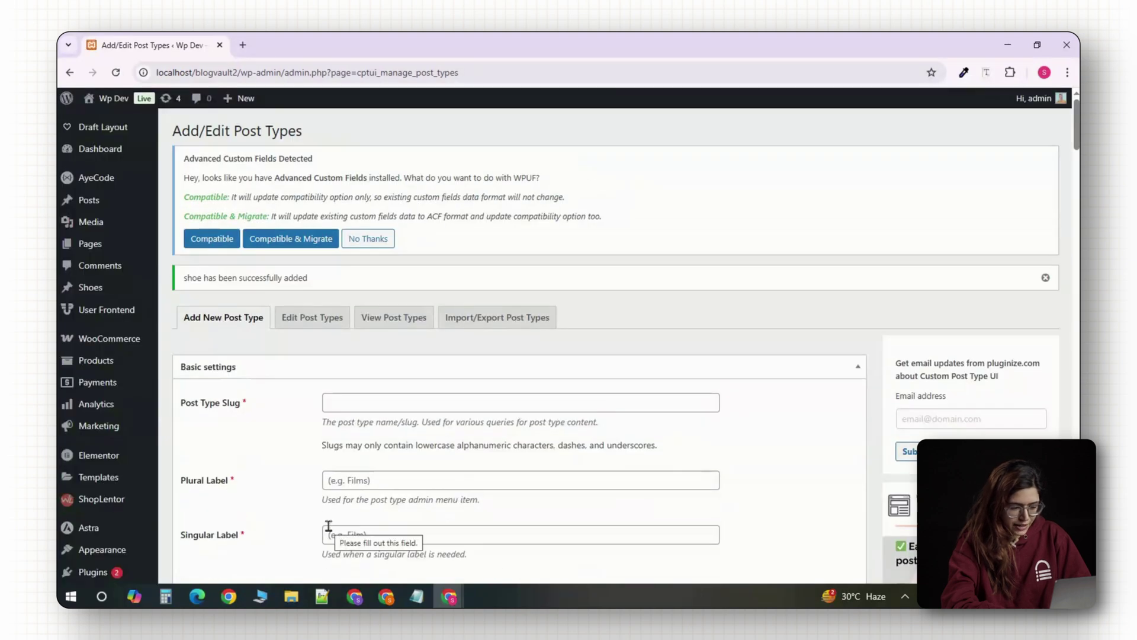
View the empty Shoes list, dismiss the ACF notice, and look over a blank new Shoe editor.
{"action": "left_click", "coordinate": [94, 288]}
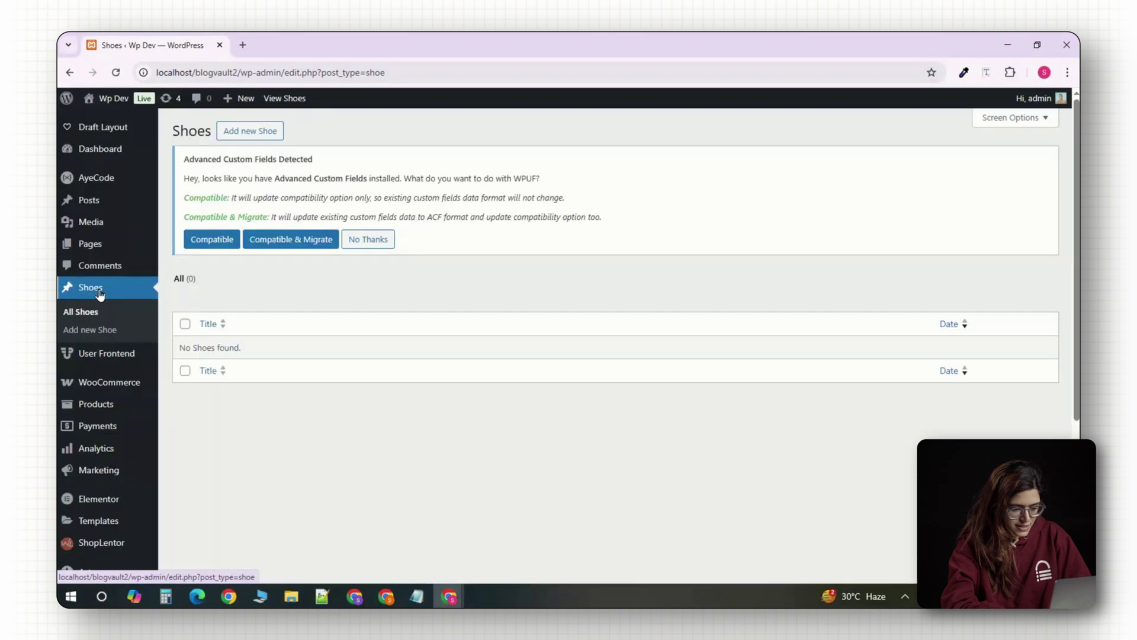
{"action": "left_click", "coordinate": [390, 240]}
{"action": "left_click", "coordinate": [252, 134]}
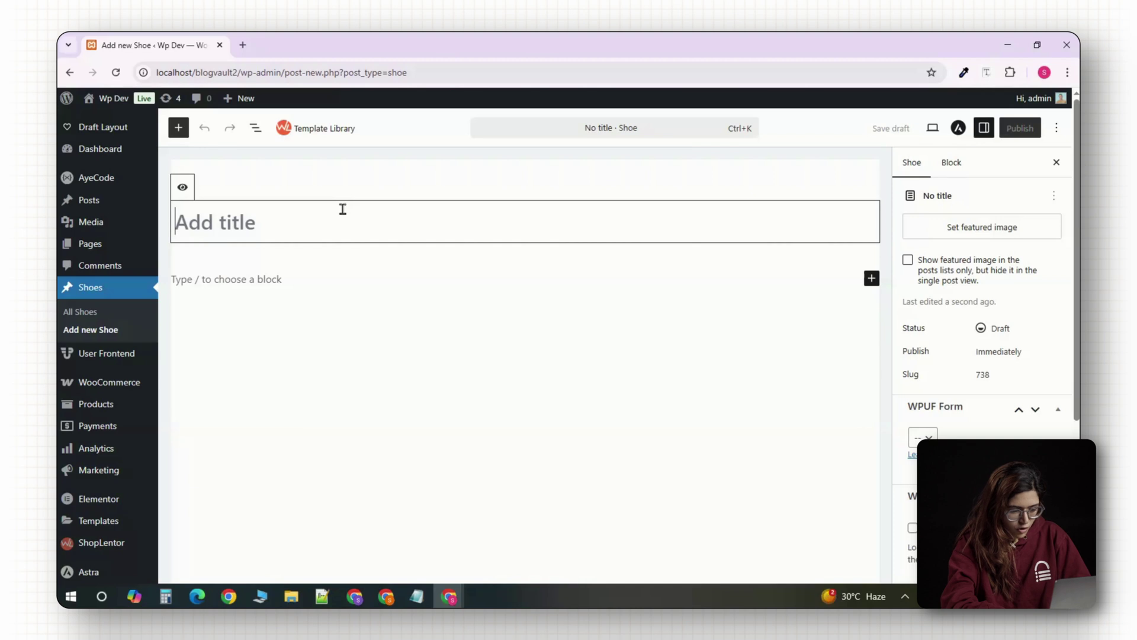
{"action": "left_click", "coordinate": [243, 281]}
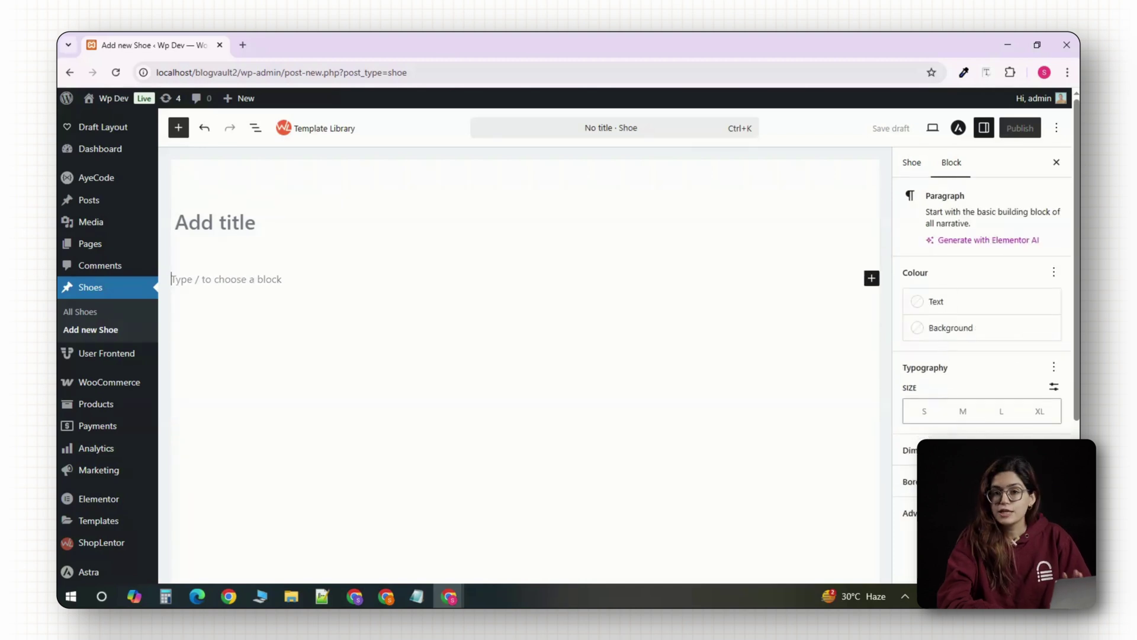
{"action": "scroll", "coordinate": [948, 377], "scroll_direction": "down", "scroll_amount": 2}
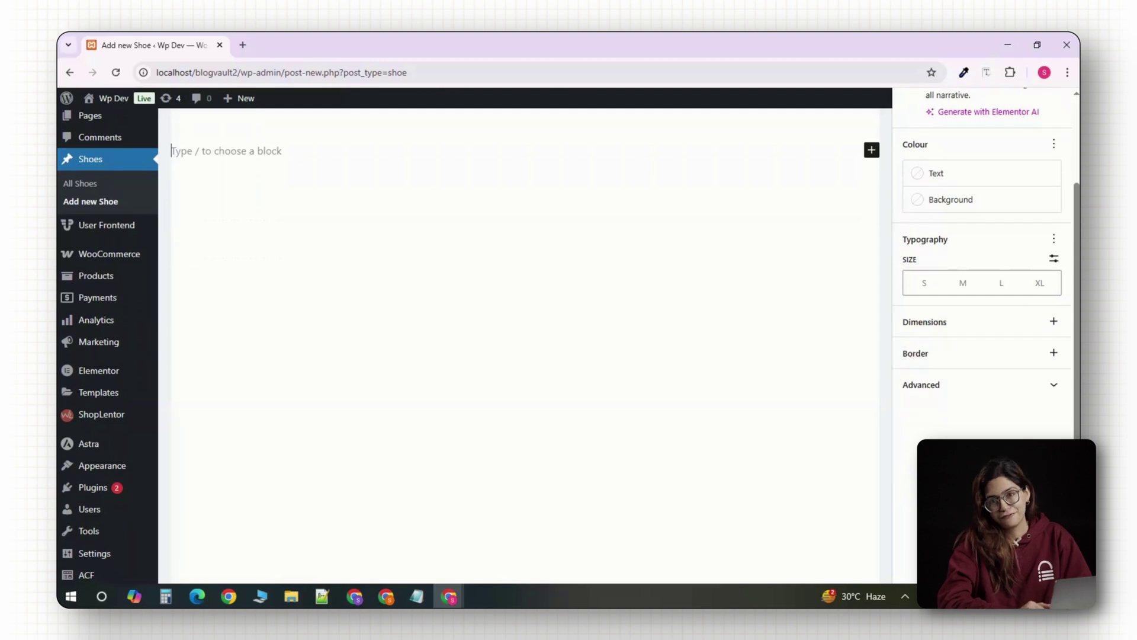
{"action": "scroll", "coordinate": [947, 377], "scroll_direction": "down", "scroll_amount": 1}
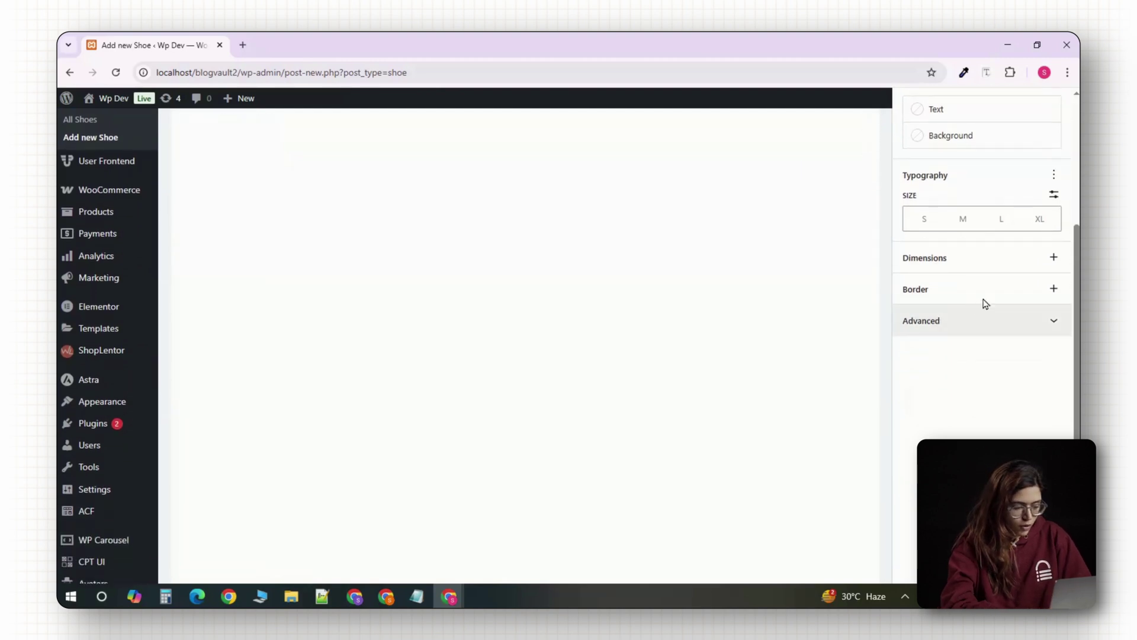
{"action": "scroll", "coordinate": [950, 384], "scroll_direction": "down", "scroll_amount": 1}
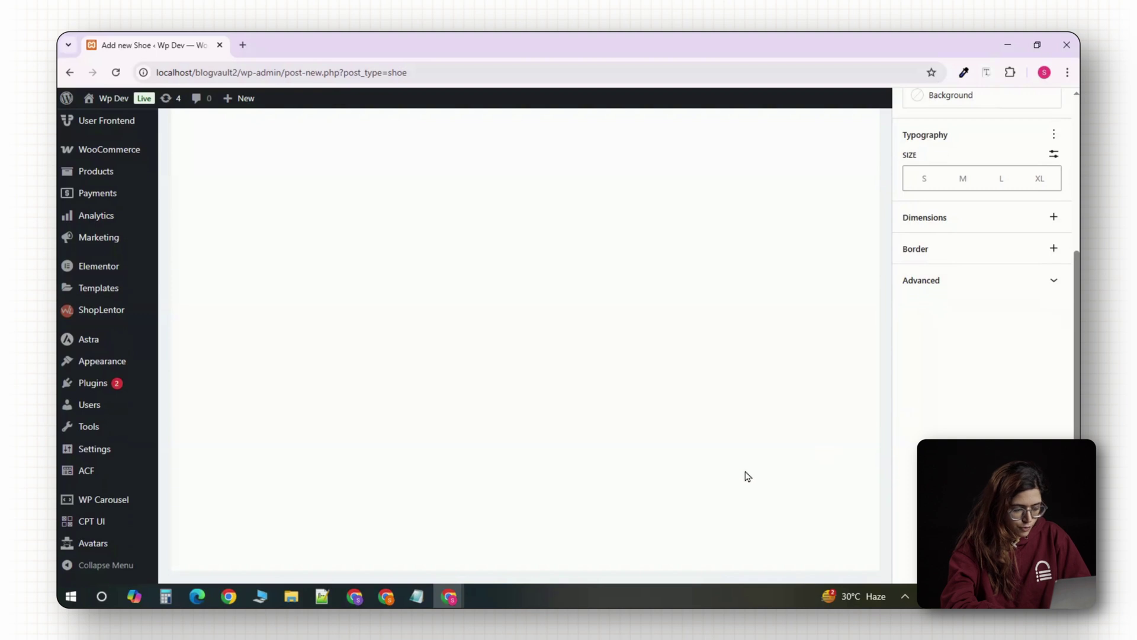
{"action": "scroll", "coordinate": [738, 464], "scroll_direction": "up", "scroll_amount": 4}
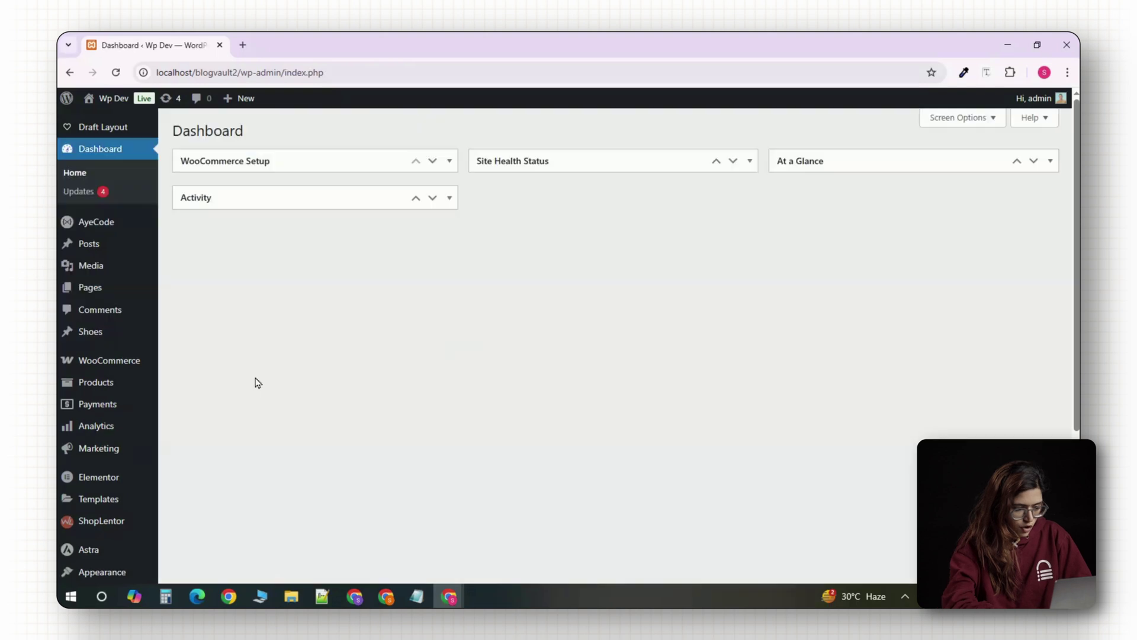
Title the new field group 'Shoe Details'.
{"action": "scroll", "coordinate": [257, 381], "scroll_direction": "down", "scroll_amount": 3}
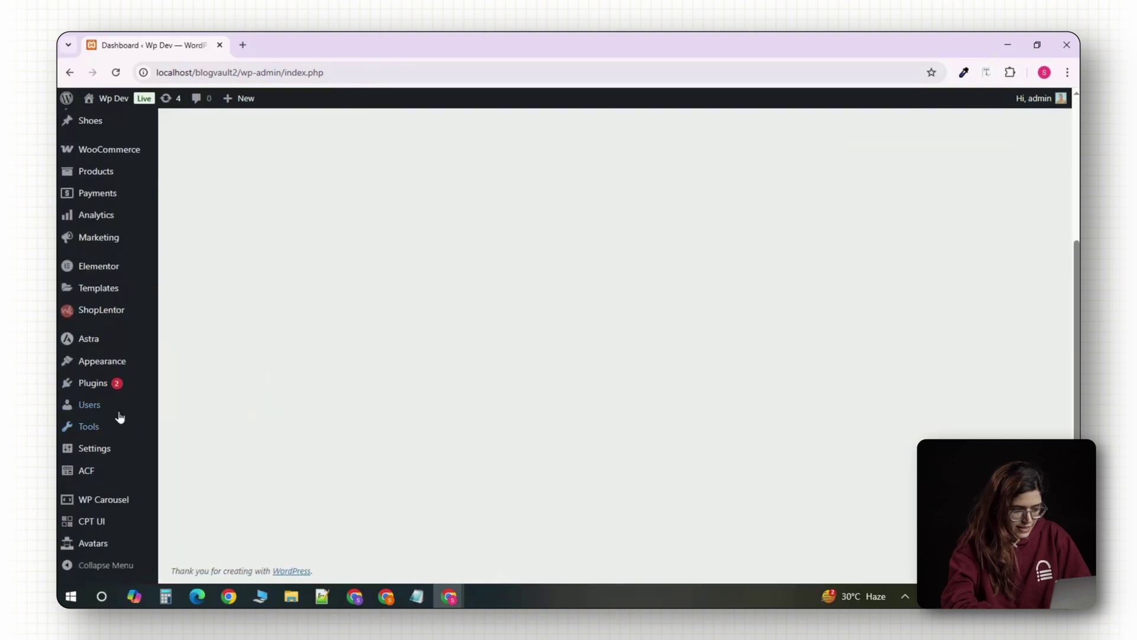
{"action": "mouse_move", "coordinate": [85, 474]}
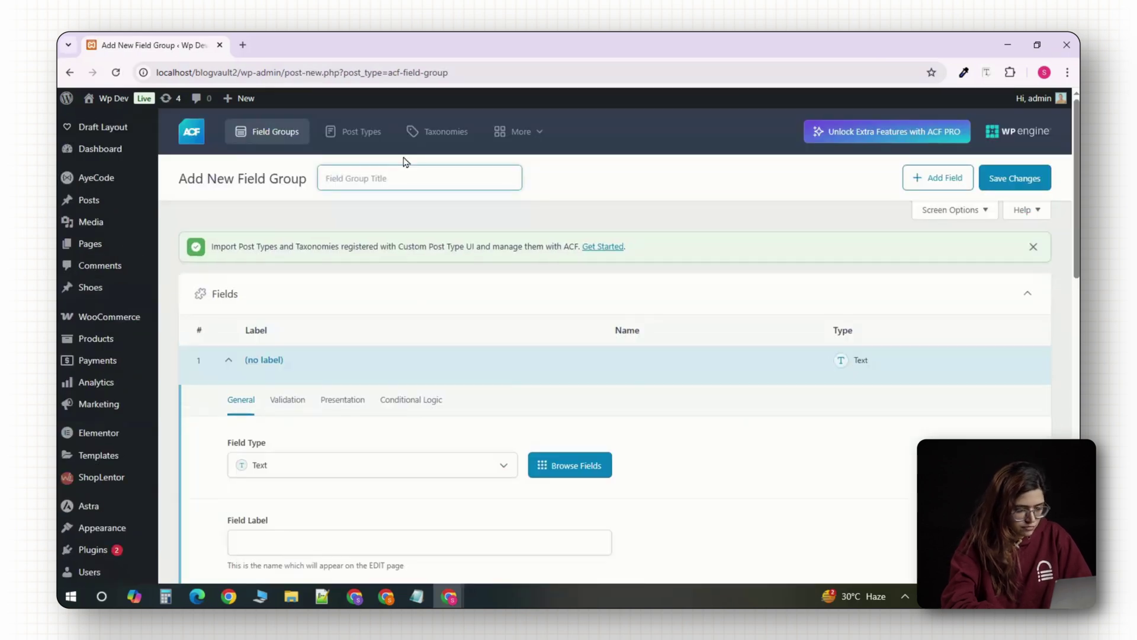
{"action": "type", "text": "Shoe Details"}
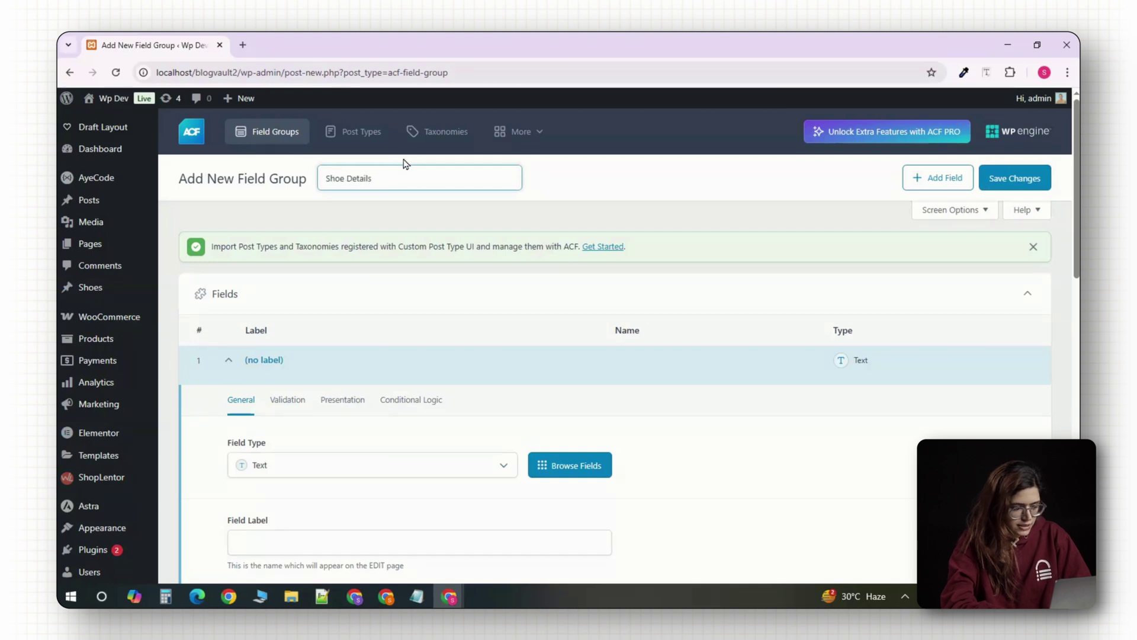
{"action": "scroll", "coordinate": [393, 313], "scroll_direction": "down", "scroll_amount": 2}
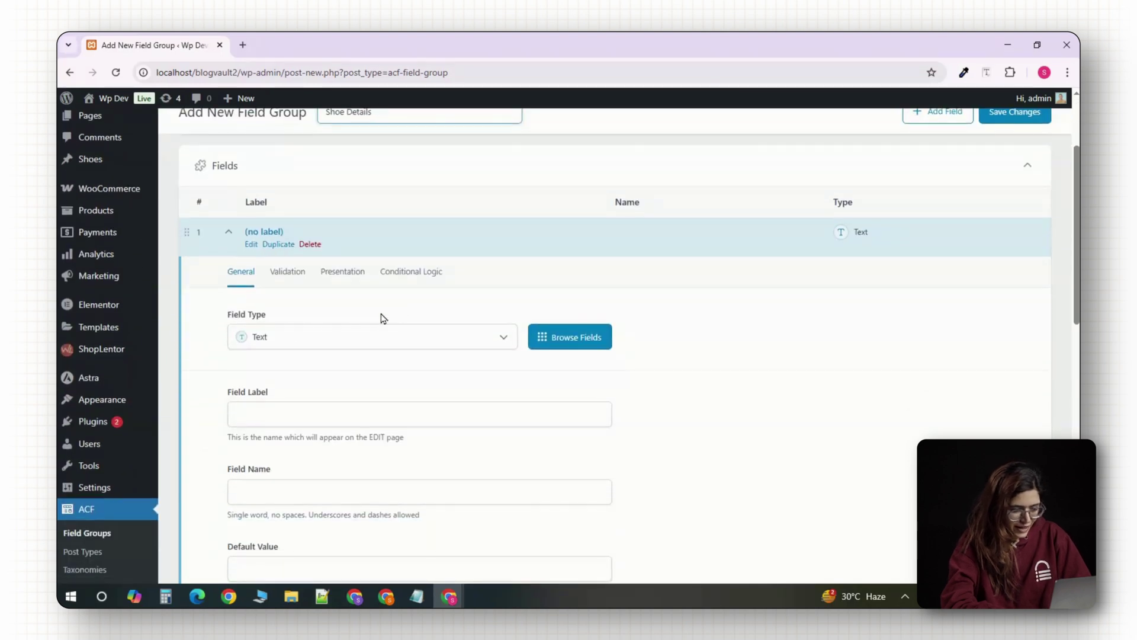
Add the first field, labelled Price with field name price.
{"action": "left_click", "coordinate": [350, 346]}
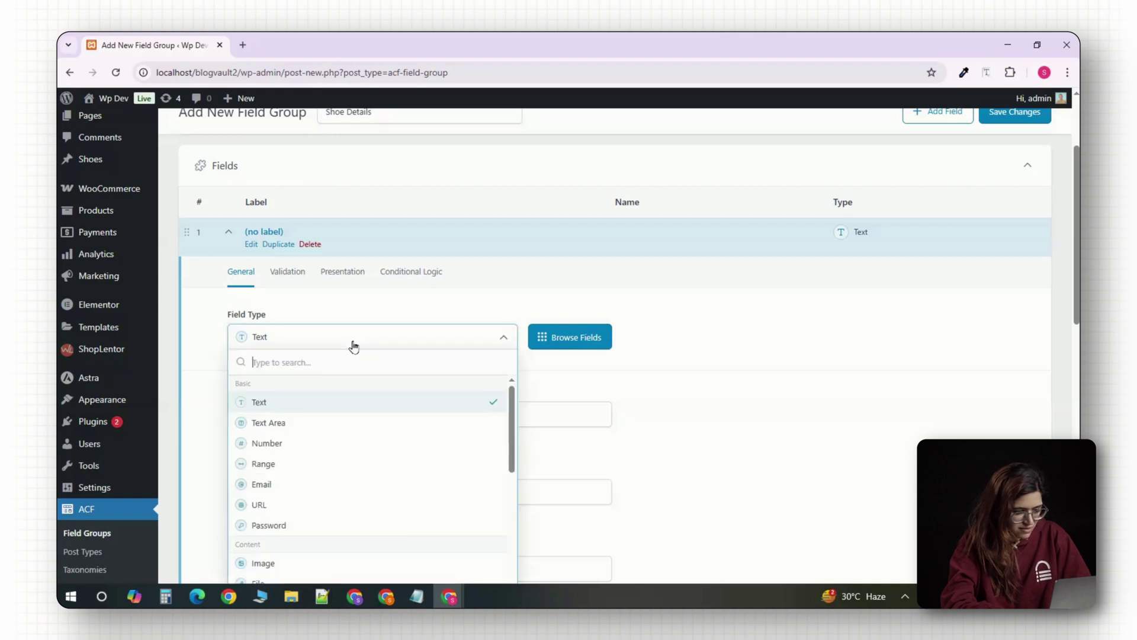
{"action": "scroll", "coordinate": [347, 447], "scroll_direction": "down", "scroll_amount": 3}
{"action": "scroll", "coordinate": [344, 450], "scroll_direction": "down", "scroll_amount": 6}
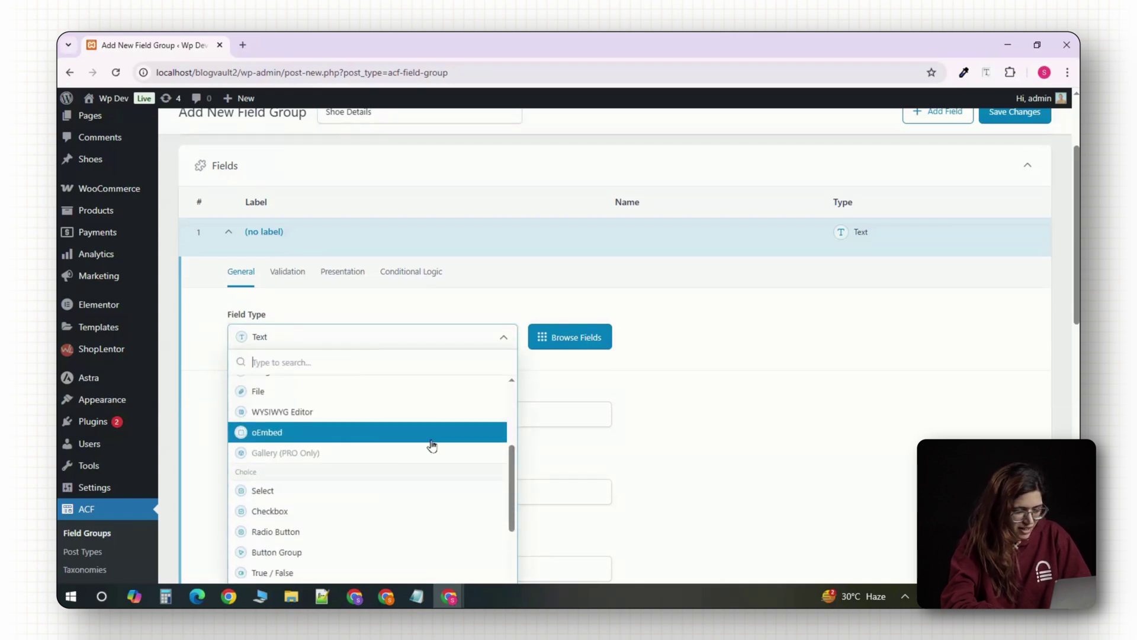
{"action": "scroll", "coordinate": [373, 524], "scroll_direction": "down", "scroll_amount": 3}
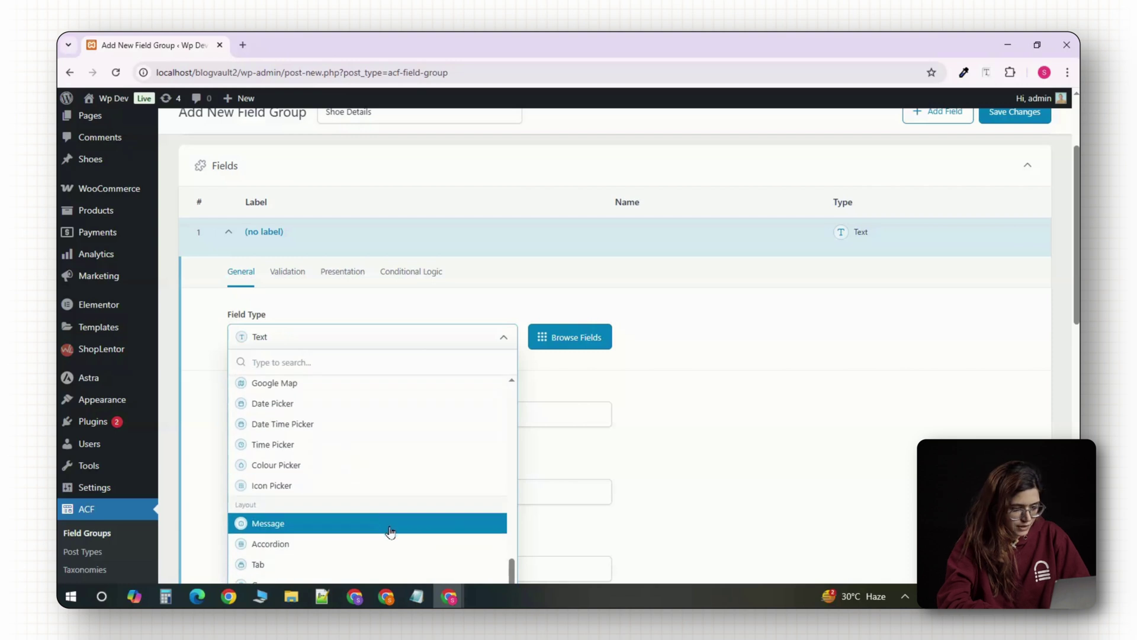
{"action": "scroll", "coordinate": [401, 533], "scroll_direction": "up", "scroll_amount": 10}
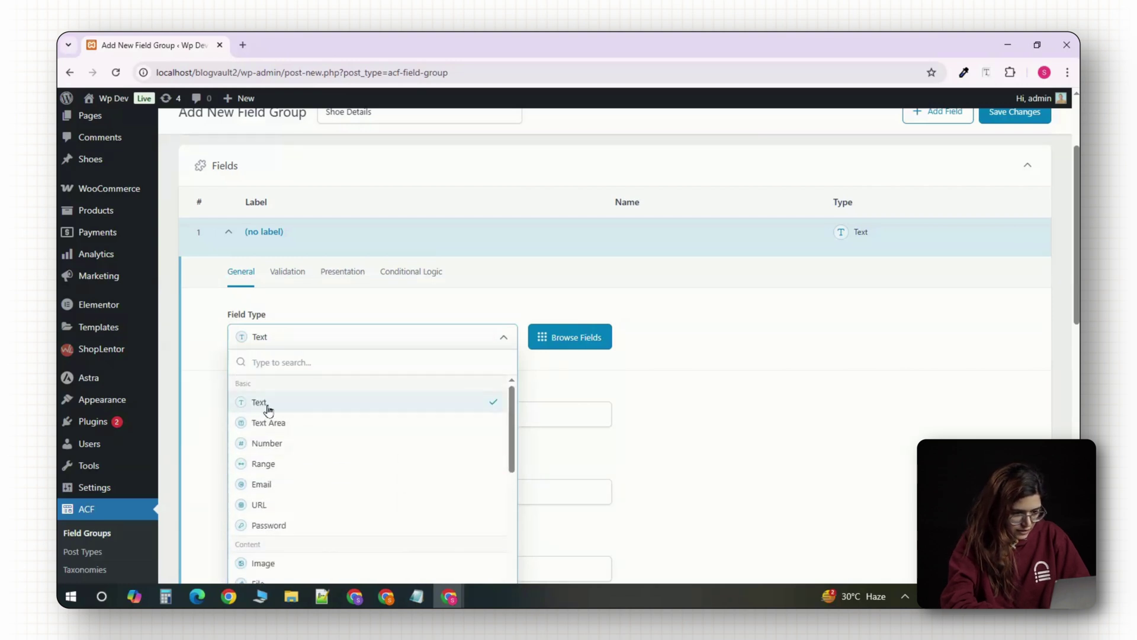
{"action": "left_click", "coordinate": [260, 403]}
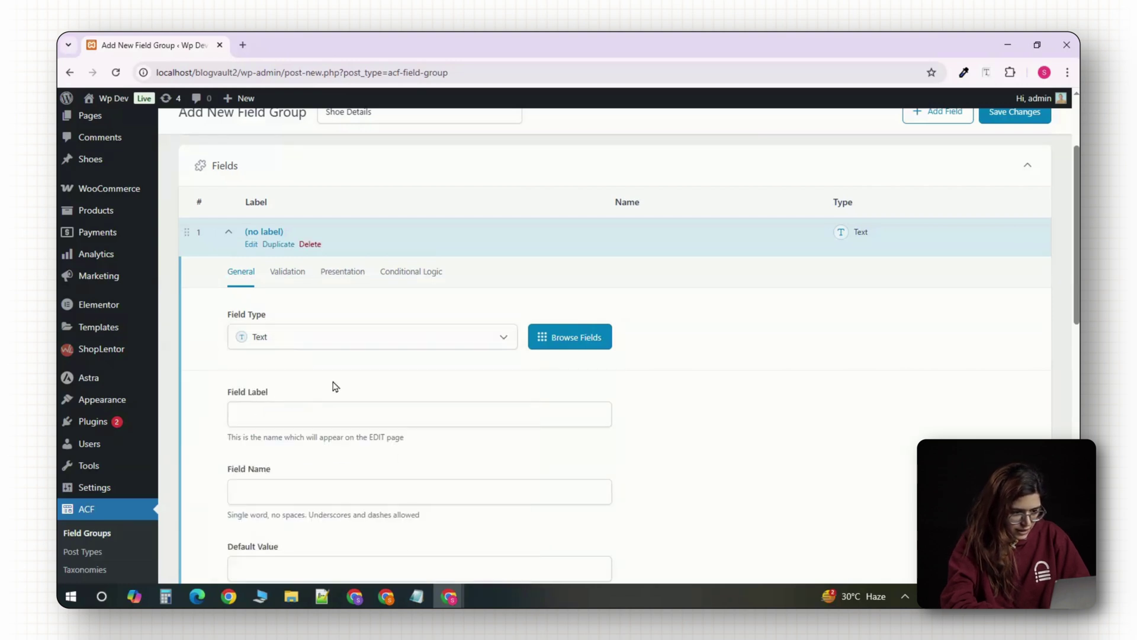
{"action": "left_click", "coordinate": [265, 413]}
{"action": "type", "text": "Price"}
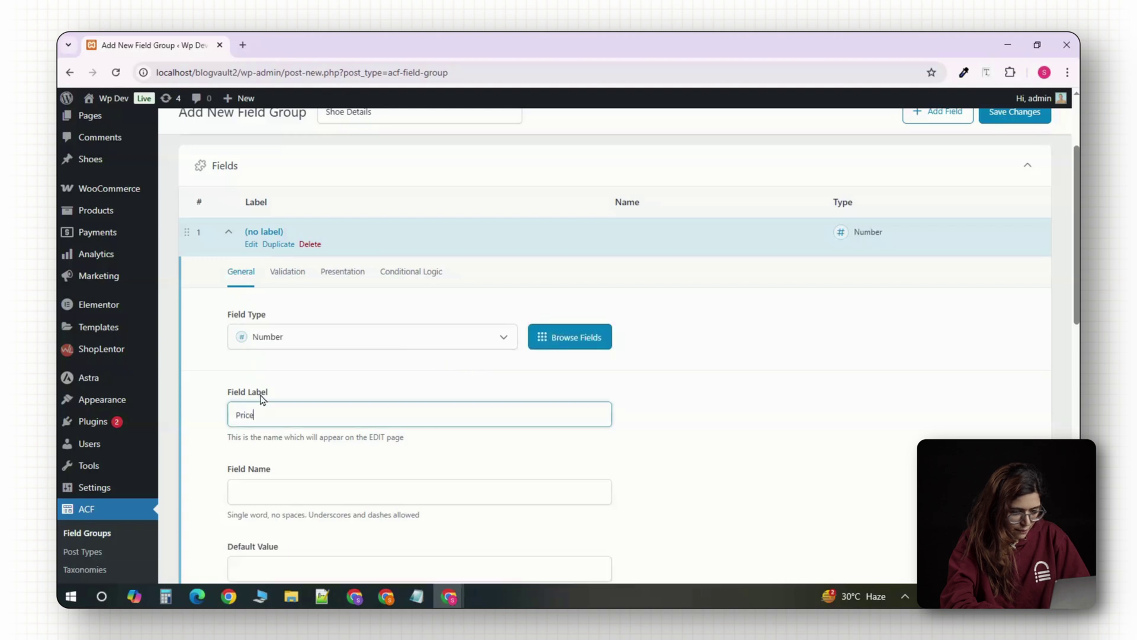
{"action": "scroll", "coordinate": [432, 353], "scroll_direction": "down", "scroll_amount": 2}
{"action": "left_click", "coordinate": [269, 362]}
Make the Price field required and give it a '$' prefix.
{"action": "scroll", "coordinate": [330, 418], "scroll_direction": "down", "scroll_amount": 1}
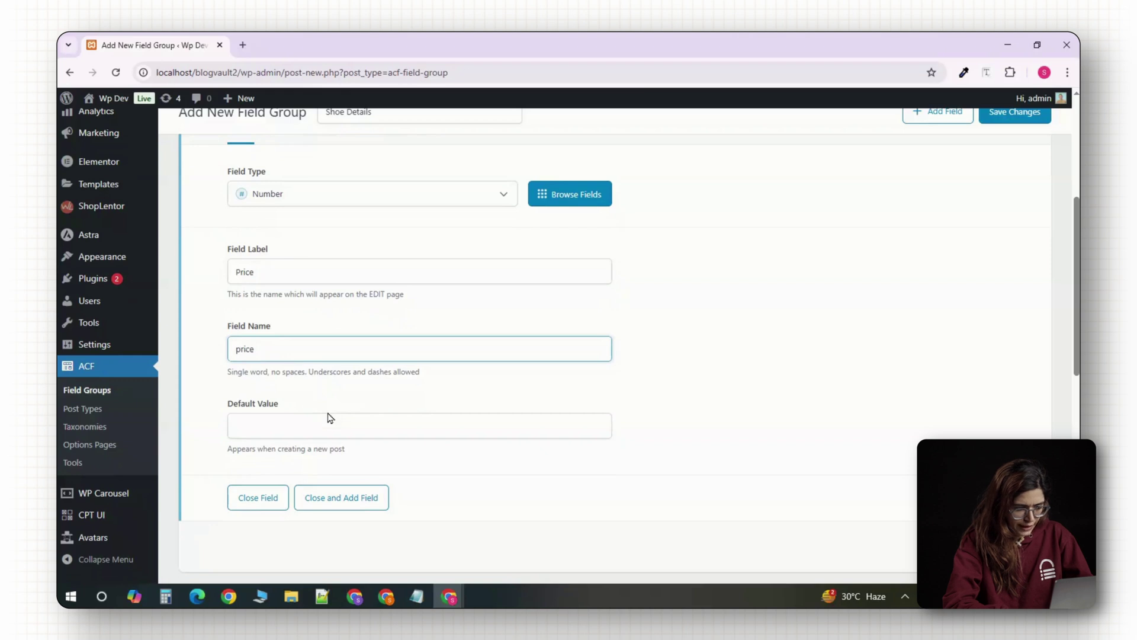
{"action": "scroll", "coordinate": [330, 418], "scroll_direction": "up", "scroll_amount": 2}
{"action": "left_click", "coordinate": [288, 209]}
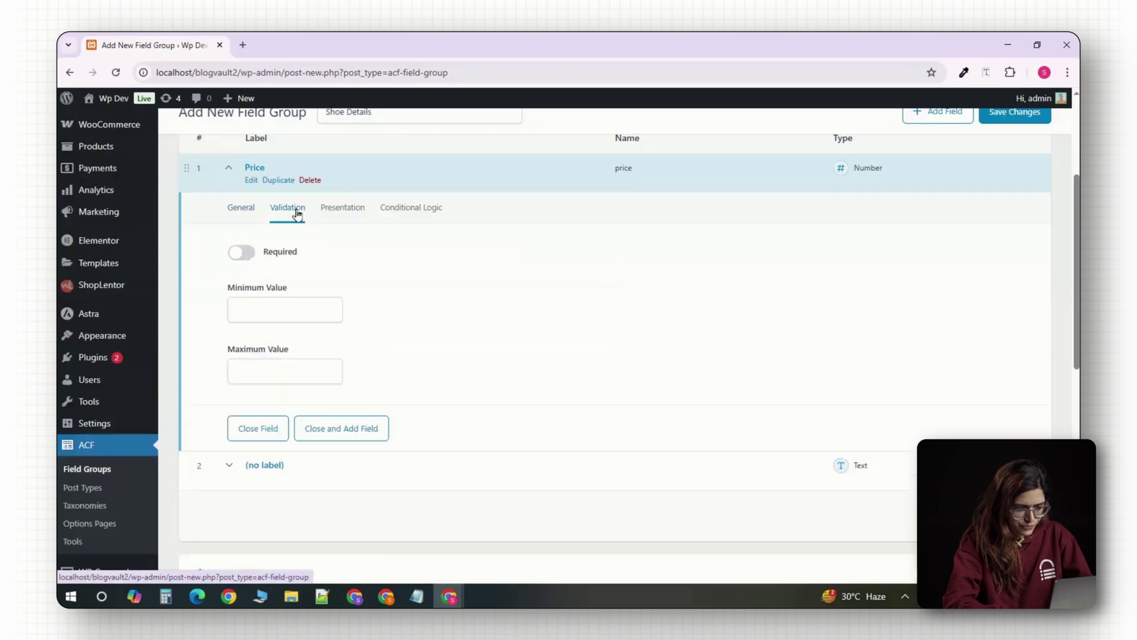
{"action": "left_click", "coordinate": [245, 255]}
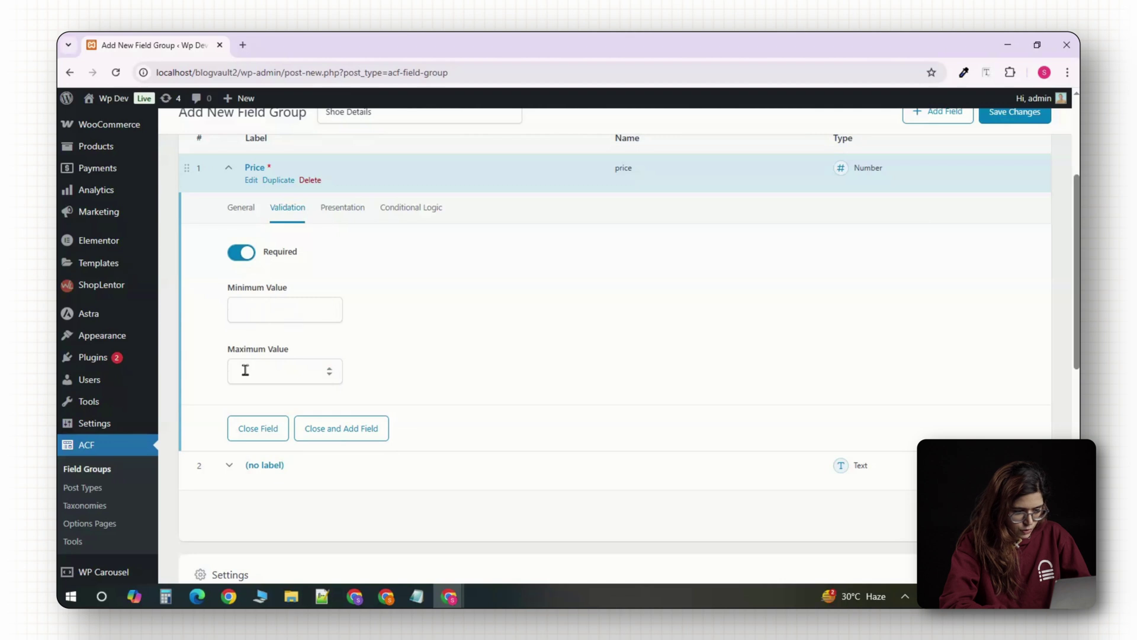
{"action": "left_click", "coordinate": [355, 214]}
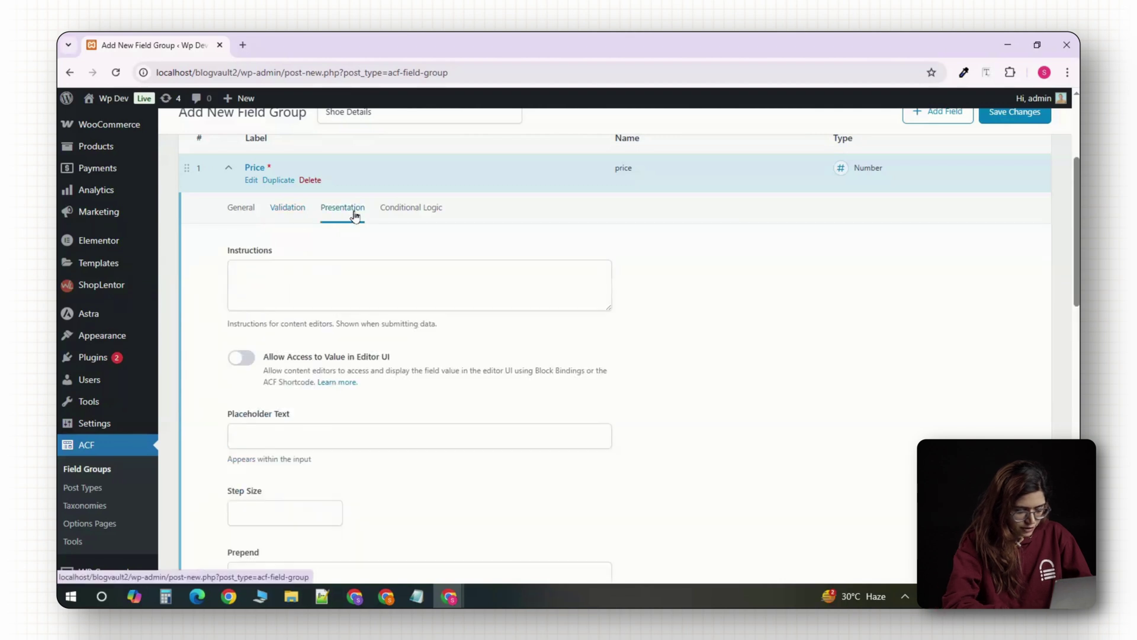
{"action": "scroll", "coordinate": [320, 414], "scroll_direction": "down", "scroll_amount": 4}
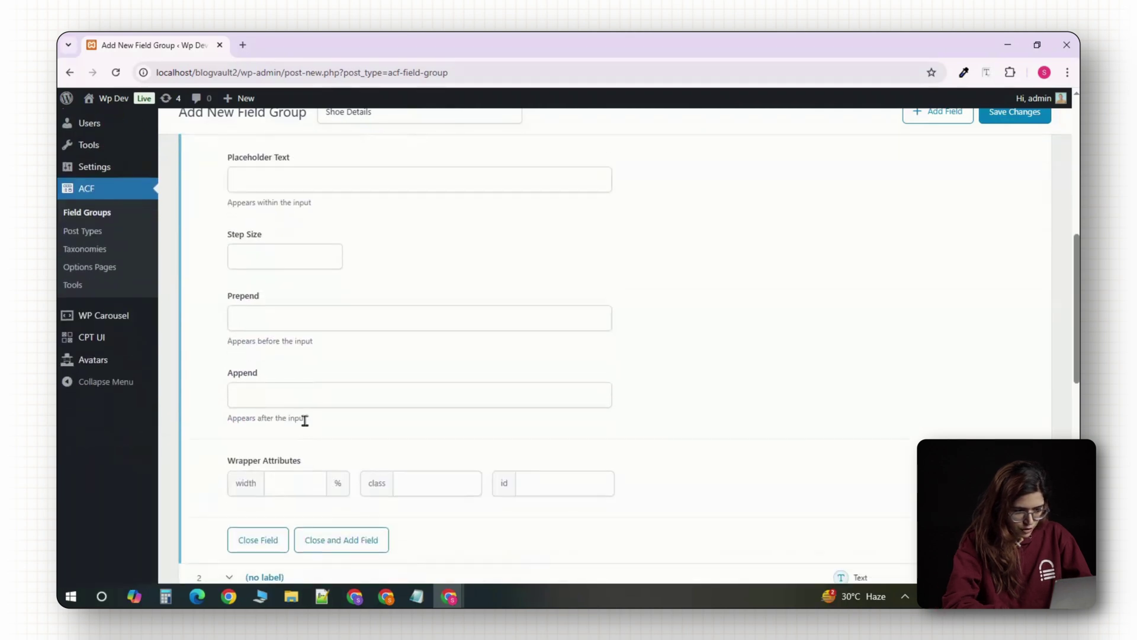
{"action": "left_click", "coordinate": [315, 321]}
{"action": "type", "text": "$"}
{"action": "scroll", "coordinate": [332, 391], "scroll_direction": "down", "scroll_amount": 2}
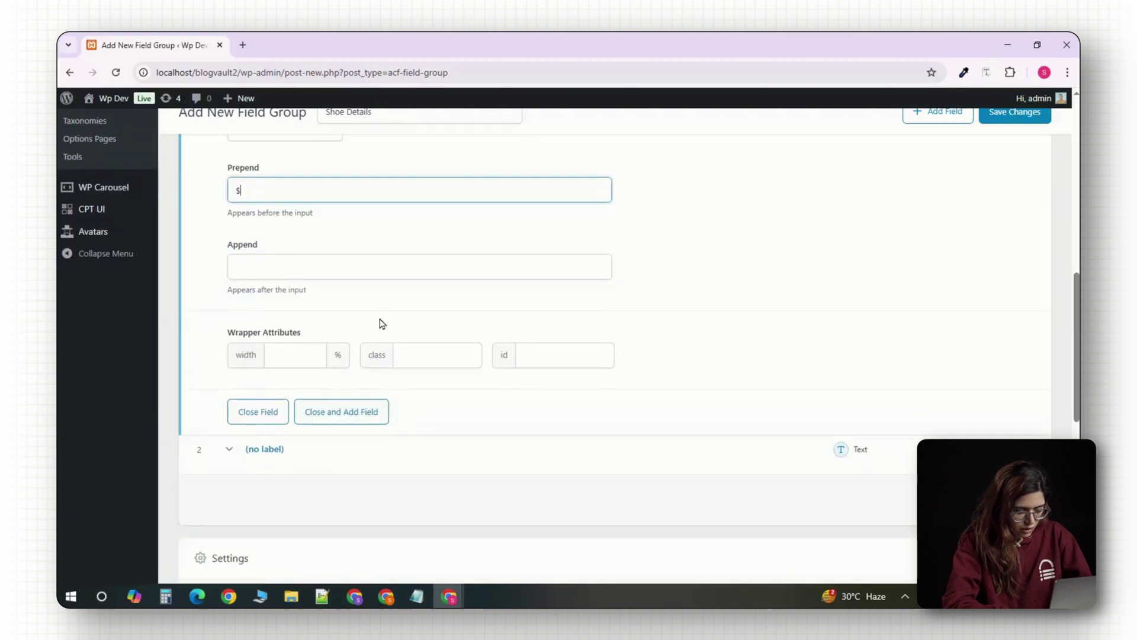
{"action": "scroll", "coordinate": [381, 322], "scroll_direction": "up", "scroll_amount": 10}
Collapse Price and name the second field Size Range (size_range).
{"action": "left_click", "coordinate": [273, 296]}
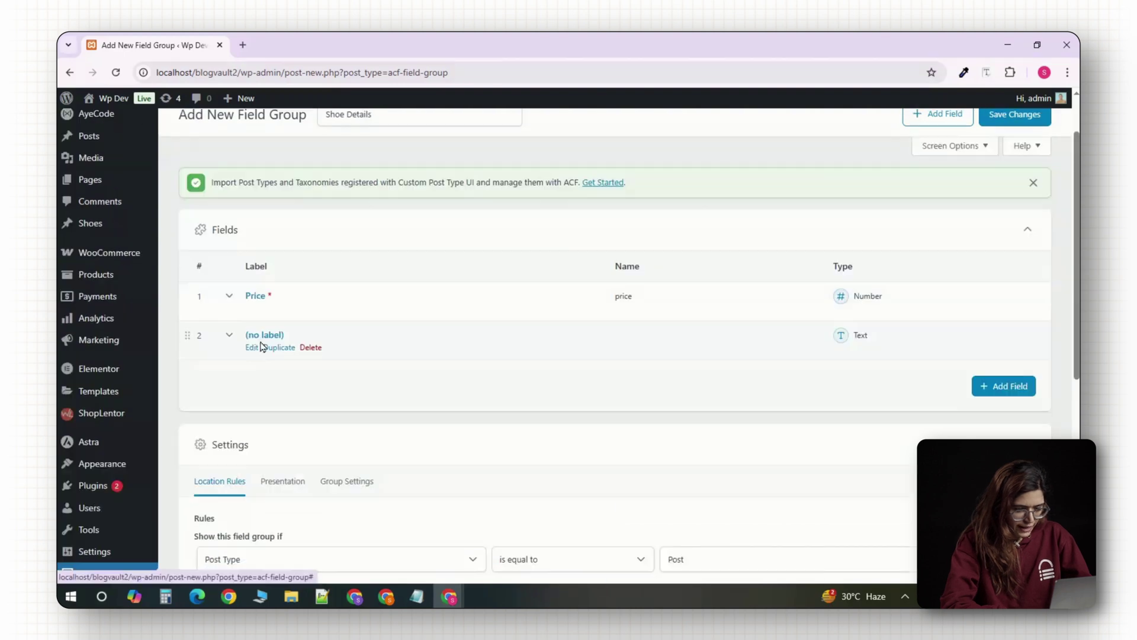
{"action": "left_click", "coordinate": [229, 336]}
{"action": "scroll", "coordinate": [285, 398], "scroll_direction": "down", "scroll_amount": 2}
{"action": "left_click", "coordinate": [272, 397]}
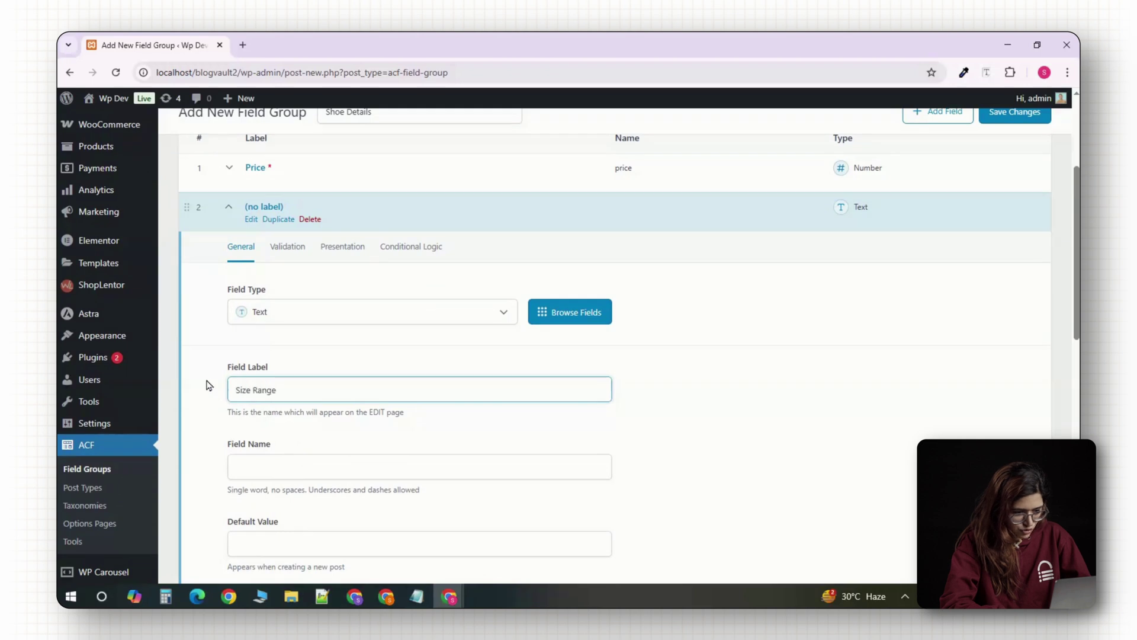
{"action": "left_click", "coordinate": [262, 465]}
{"action": "scroll", "coordinate": [218, 464], "scroll_direction": "down", "scroll_amount": 1}
{"action": "scroll", "coordinate": [233, 459], "scroll_direction": "up", "scroll_amount": 2}
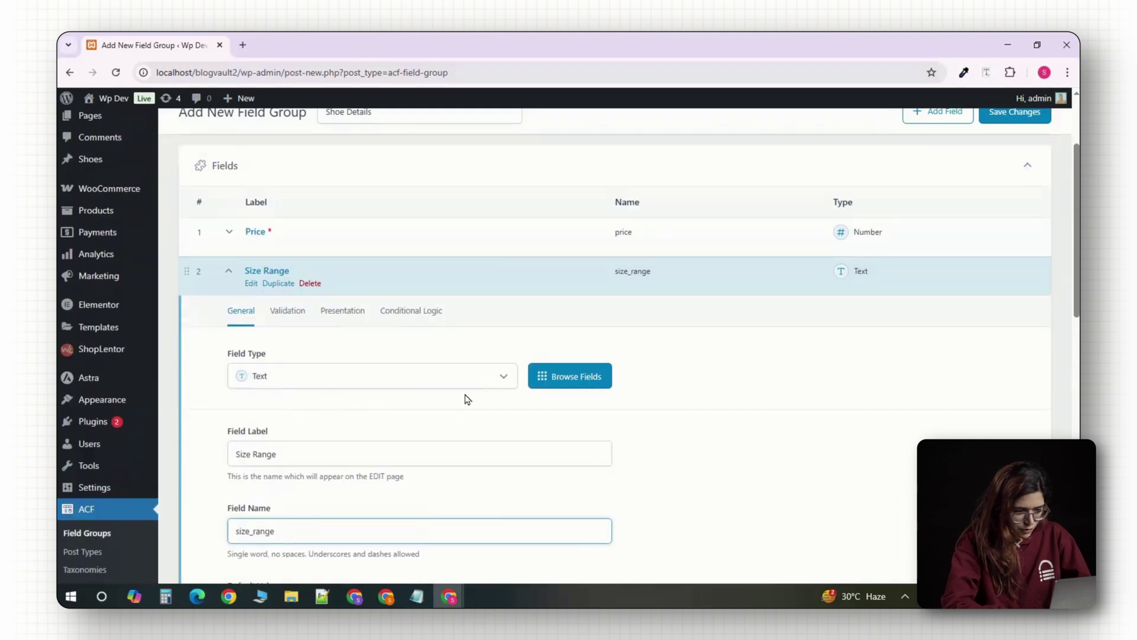
Change the Size Range field type to Select.
{"action": "left_click", "coordinate": [503, 377]}
{"action": "scroll", "coordinate": [675, 427], "scroll_direction": "down", "scroll_amount": 2}
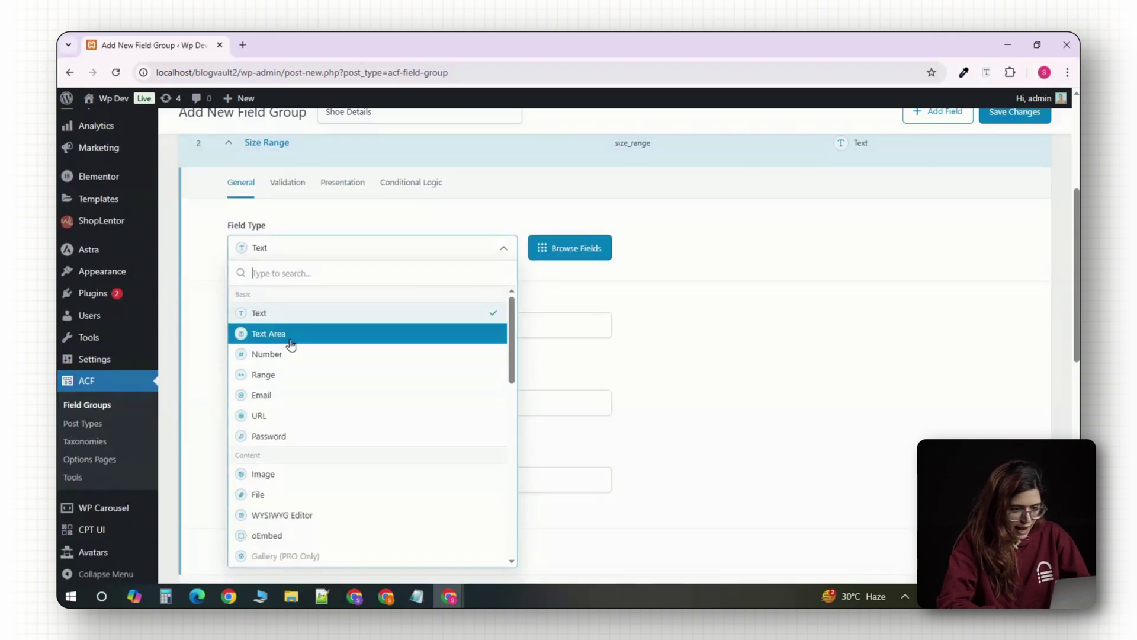
{"action": "scroll", "coordinate": [355, 350], "scroll_direction": "down", "scroll_amount": 2}
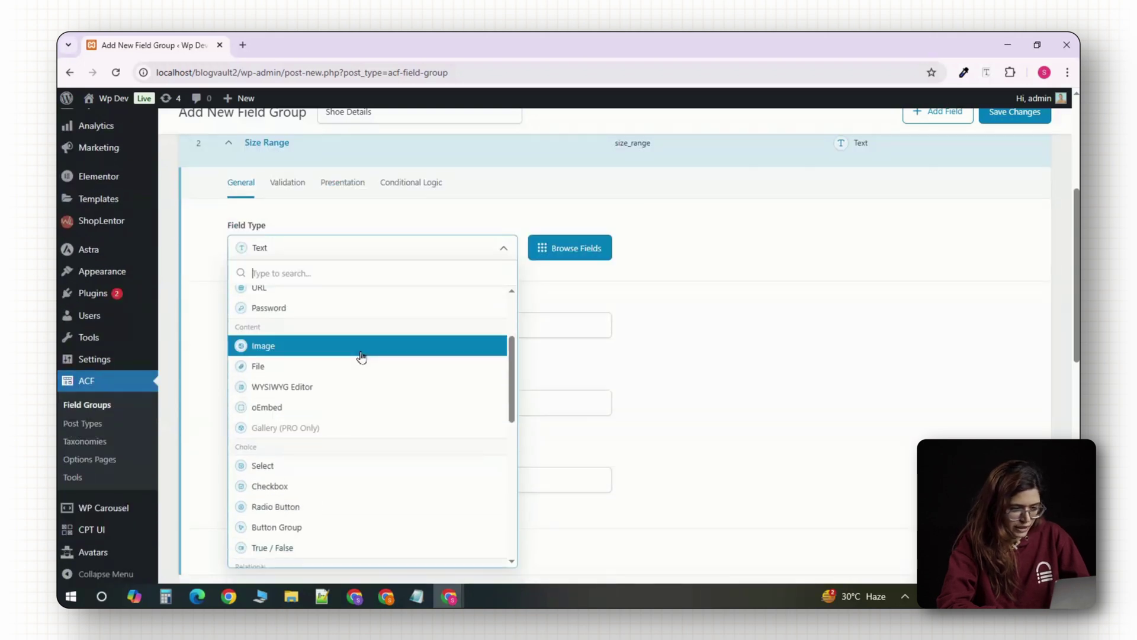
{"action": "scroll", "coordinate": [358, 370], "scroll_direction": "down", "scroll_amount": 1}
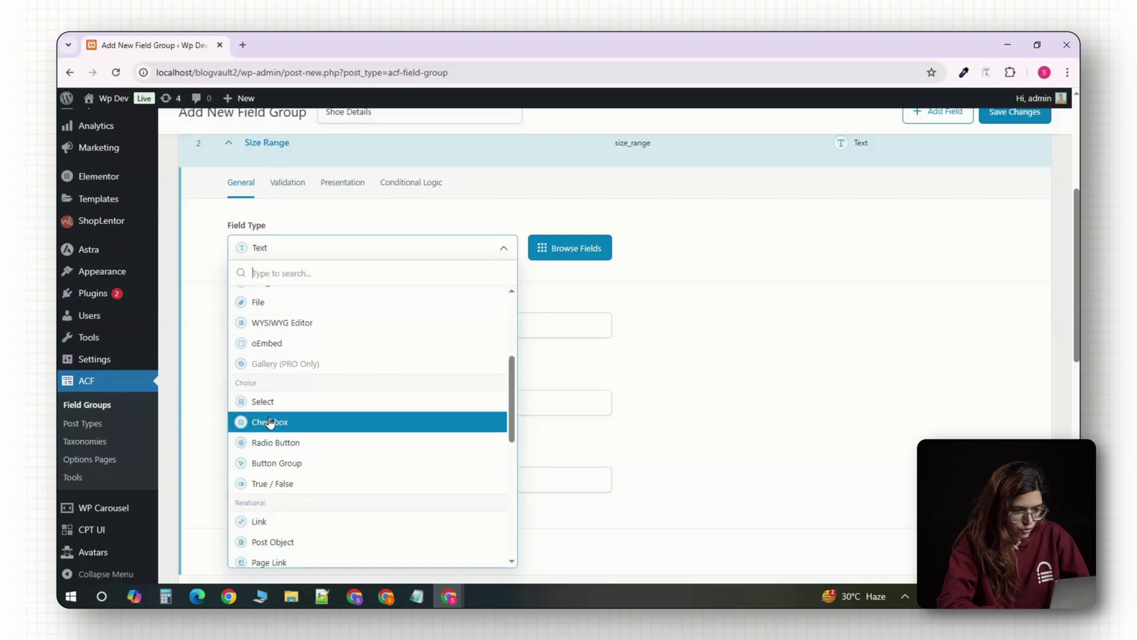
{"action": "left_click", "coordinate": [281, 403]}
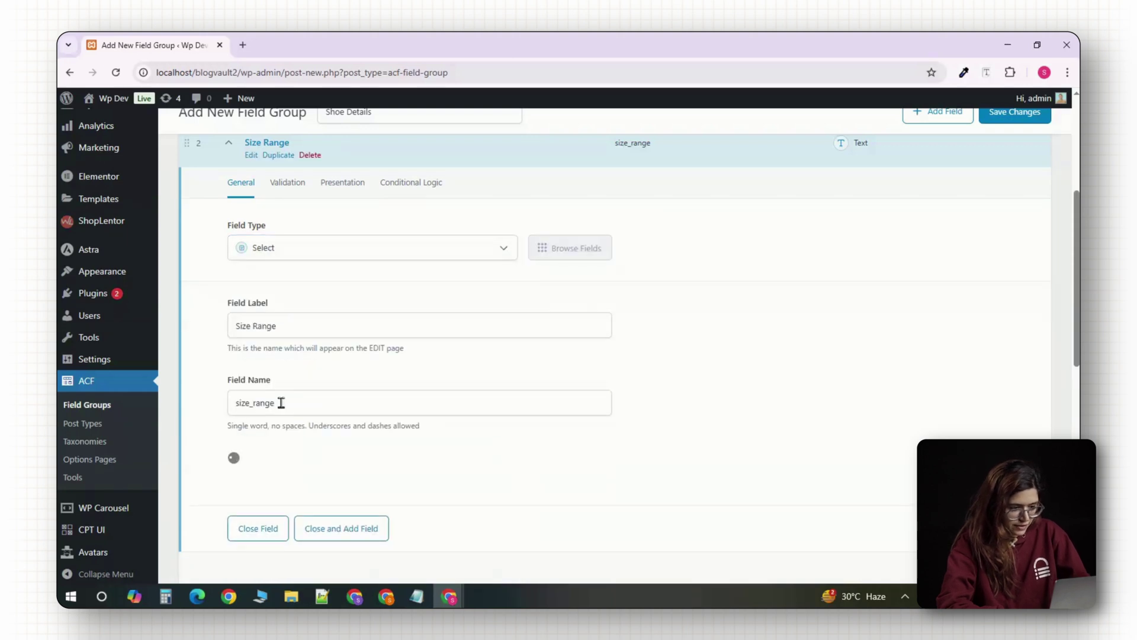
{"action": "scroll", "coordinate": [460, 382], "scroll_direction": "down", "scroll_amount": 3}
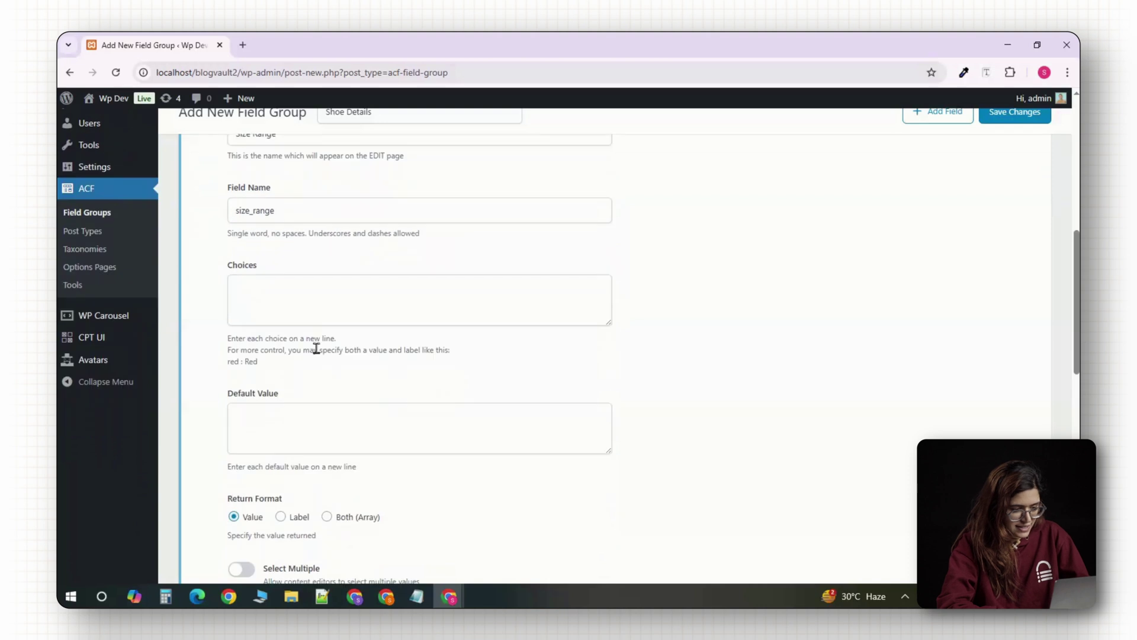
Enter the choices UK 6, UK 7 and UK 8, keeping multiple selection off.
{"action": "left_click", "coordinate": [264, 290]}
{"action": "type", "text": "UK 6"}
{"action": "key", "text": "Return"}
{"action": "type", "text": "UK 8"}
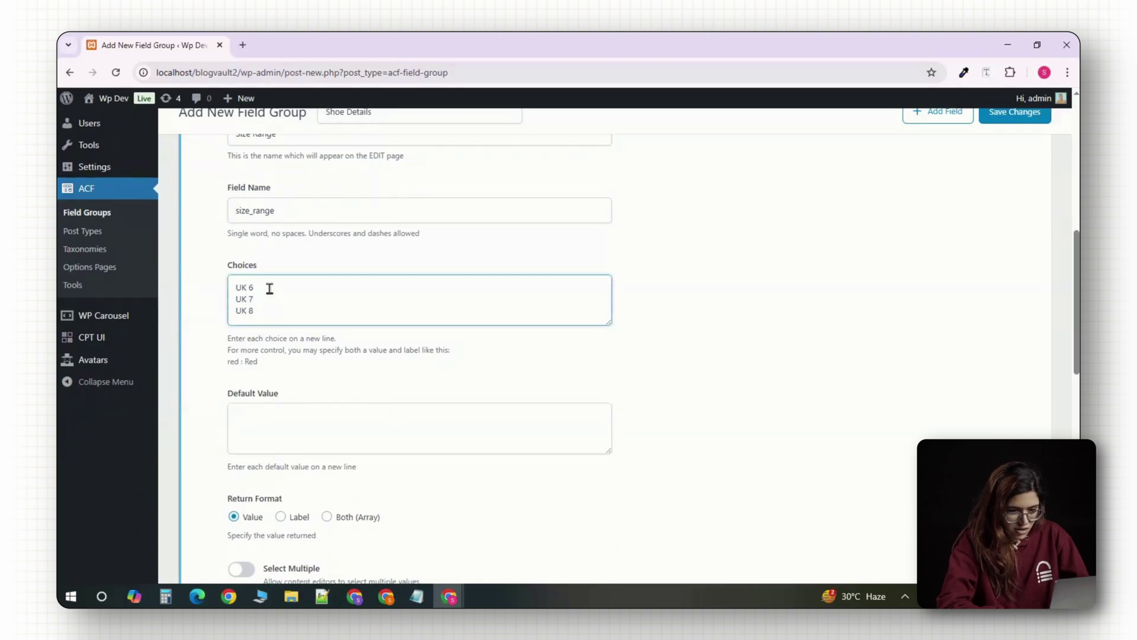
{"action": "scroll", "coordinate": [271, 397], "scroll_direction": "down", "scroll_amount": 2}
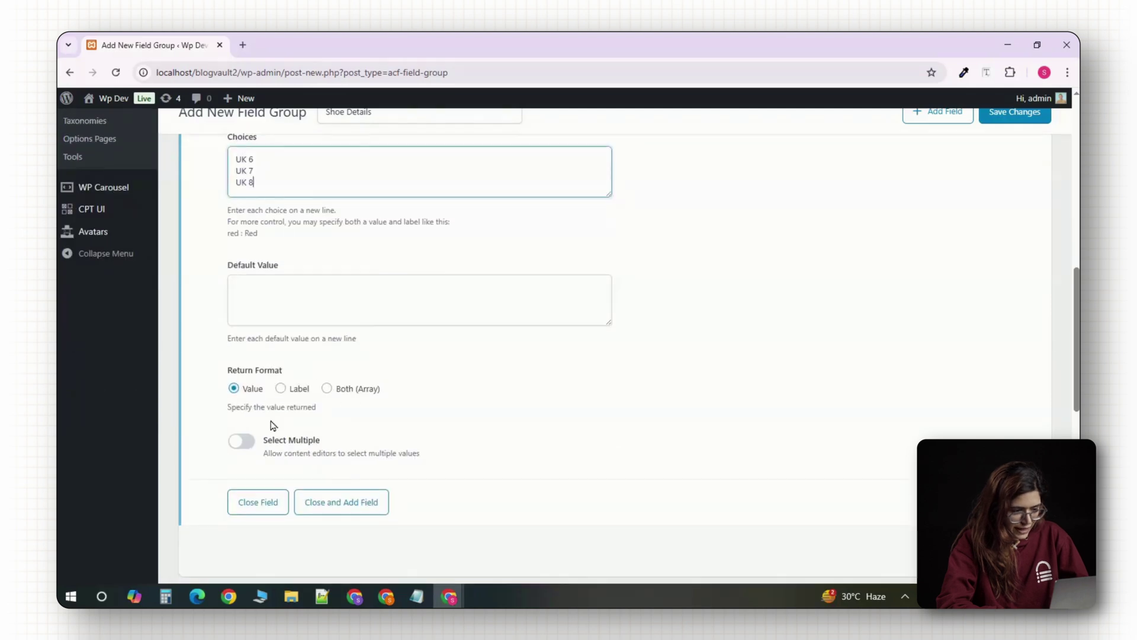
{"action": "left_click", "coordinate": [296, 453]}
{"action": "left_click", "coordinate": [296, 453]}
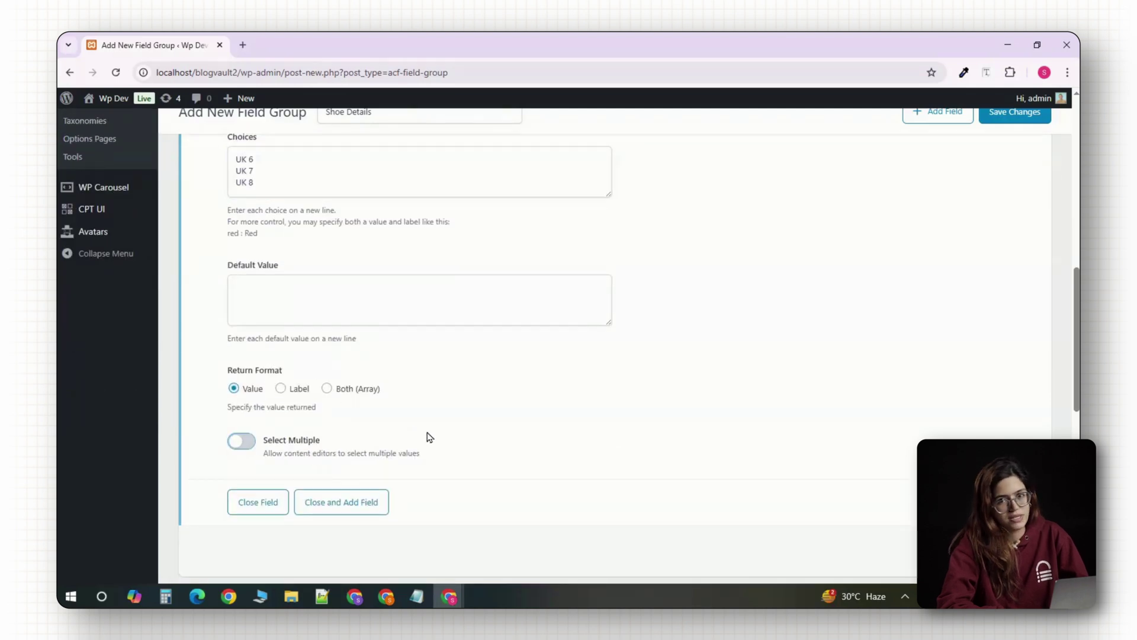
{"action": "scroll", "coordinate": [427, 436], "scroll_direction": "up", "scroll_amount": 3}
{"action": "scroll", "coordinate": [429, 436], "scroll_direction": "up", "scroll_amount": 5}
{"action": "left_click", "coordinate": [228, 207]}
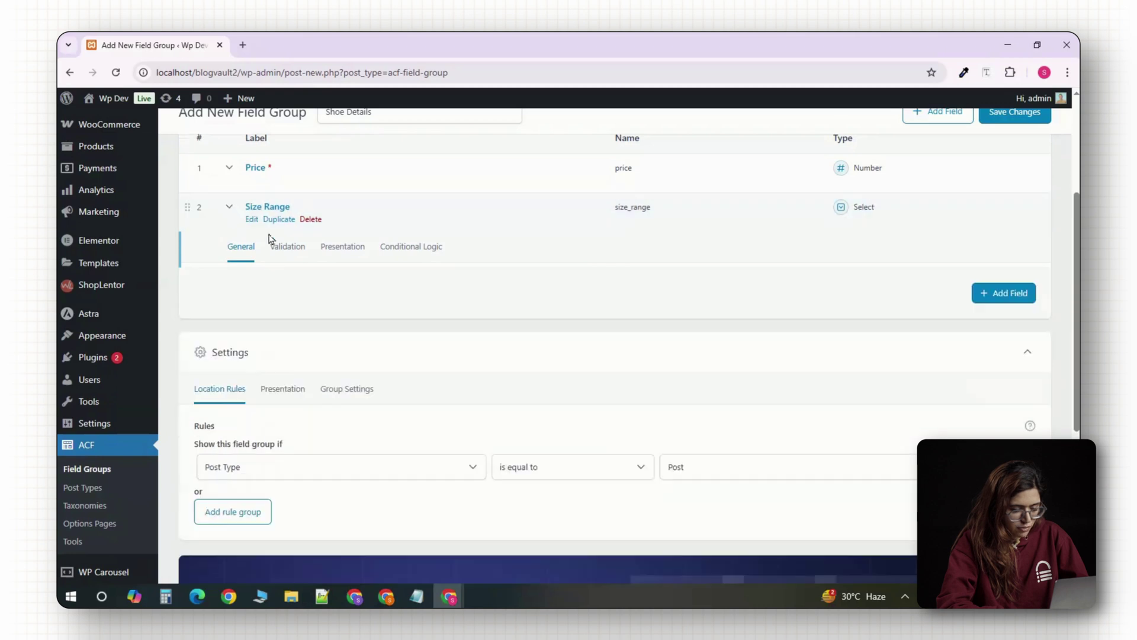
Add a third Text field labelled Material with field name material.
{"action": "left_click", "coordinate": [1014, 261]}
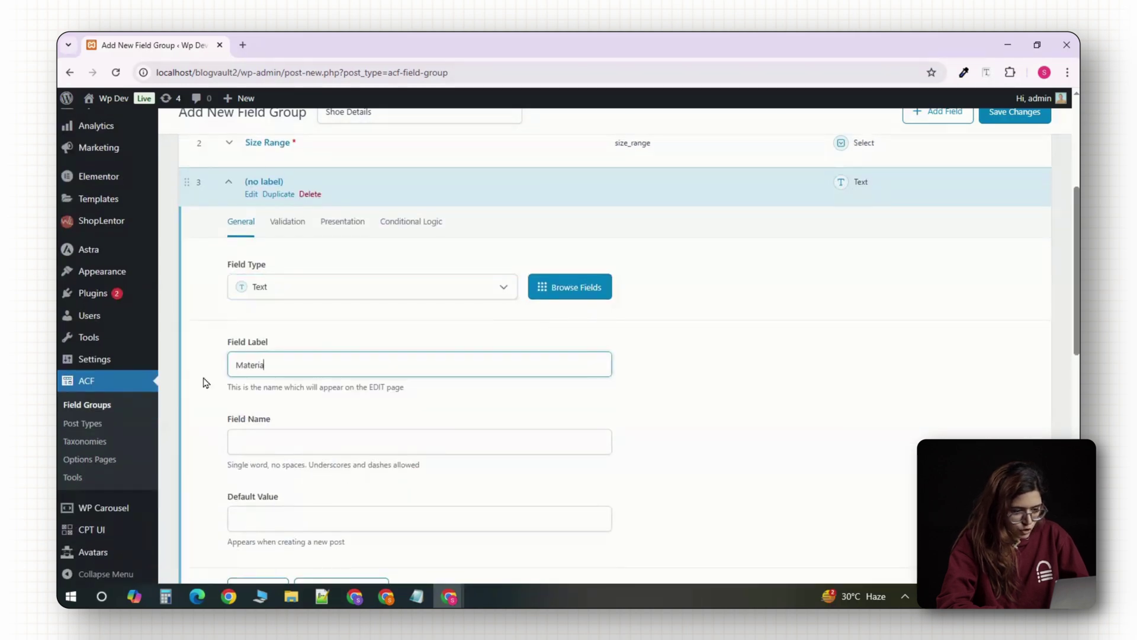
{"action": "scroll", "coordinate": [256, 368], "scroll_direction": "down", "scroll_amount": 2}
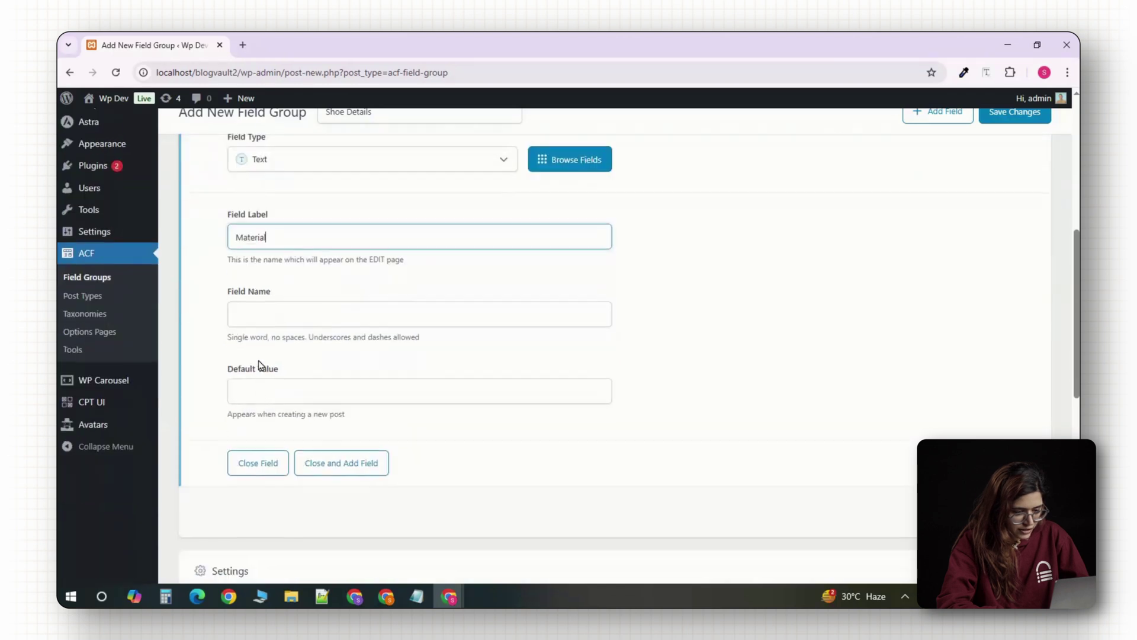
{"action": "scroll", "coordinate": [267, 297], "scroll_direction": "up", "scroll_amount": 2}
{"action": "scroll", "coordinate": [308, 415], "scroll_direction": "down", "scroll_amount": 1}
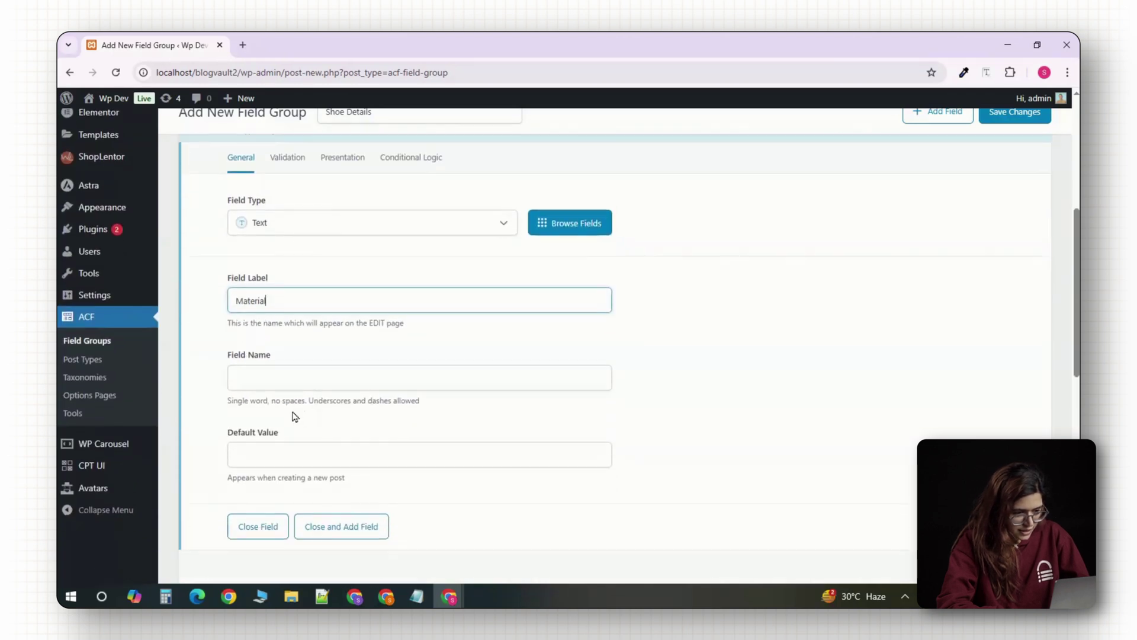
{"action": "left_click", "coordinate": [288, 378]}
{"action": "scroll", "coordinate": [266, 480], "scroll_direction": "down", "scroll_amount": 1}
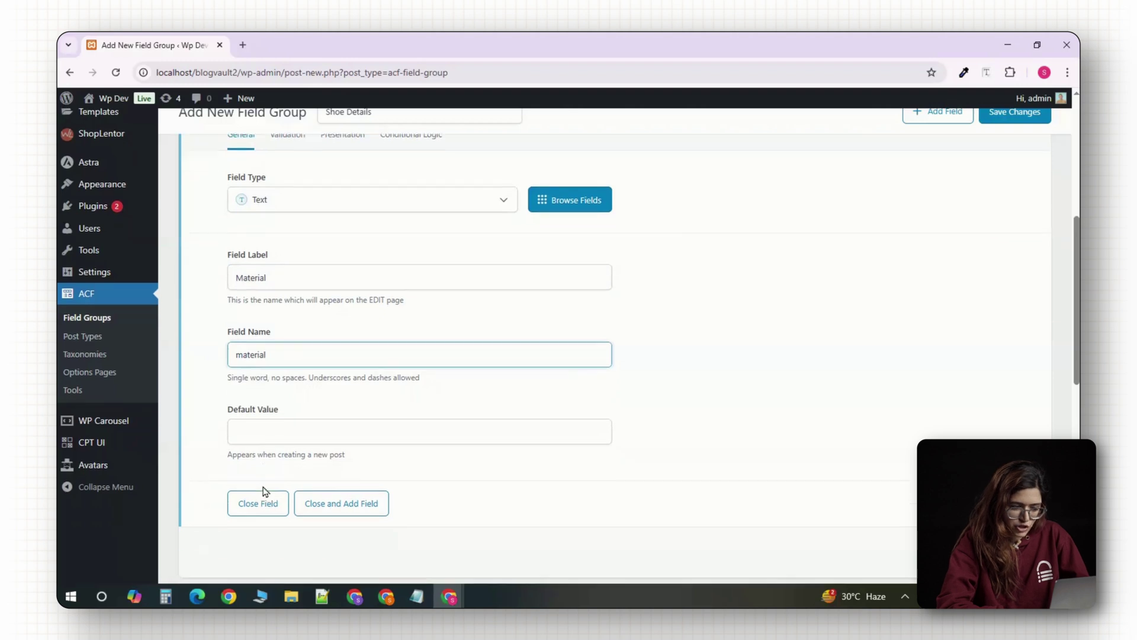
{"action": "left_click", "coordinate": [247, 466]}
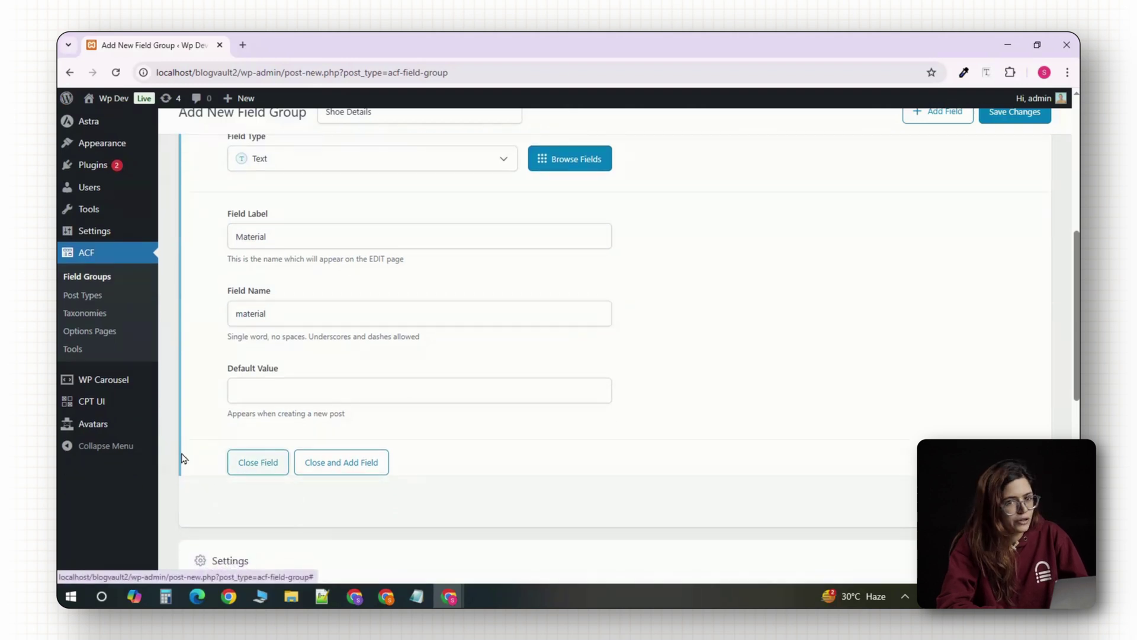
{"action": "scroll", "coordinate": [381, 338], "scroll_direction": "up", "scroll_amount": 5}
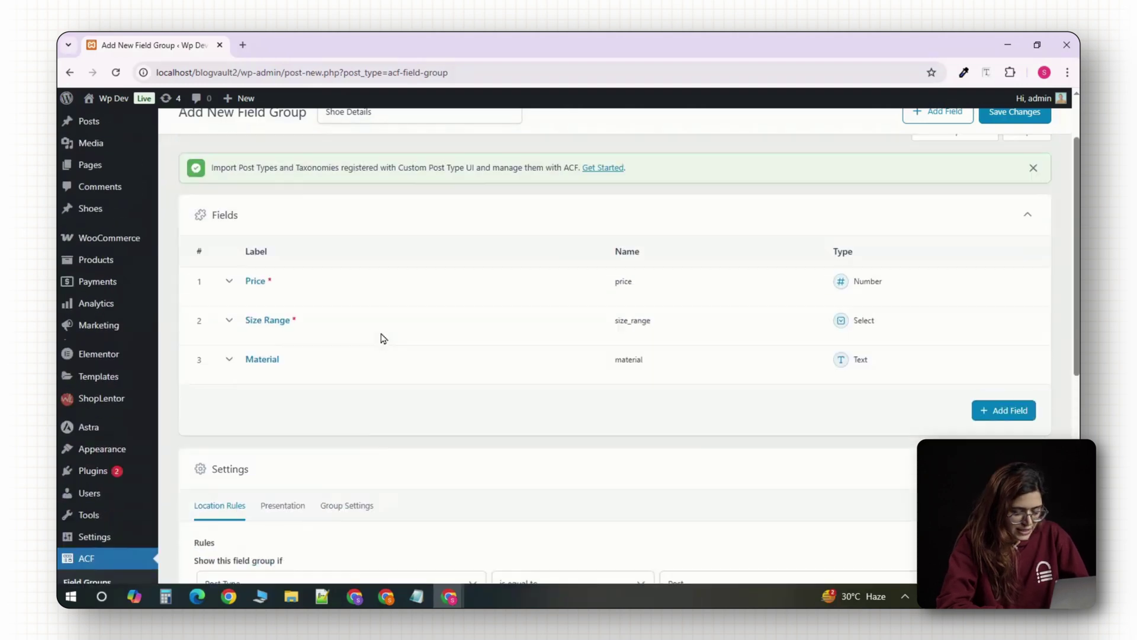
{"action": "scroll", "coordinate": [356, 403], "scroll_direction": "down", "scroll_amount": 1}
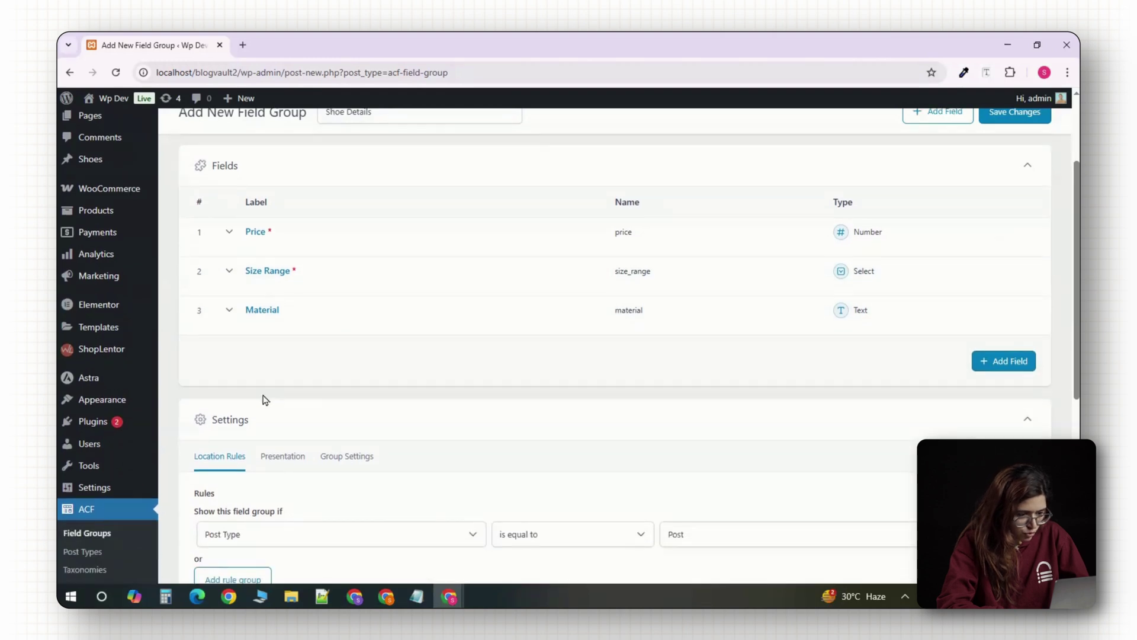
Set the location rule to Post Type is Shoe and save the field group.
{"action": "scroll", "coordinate": [249, 320], "scroll_direction": "down", "scroll_amount": 3}
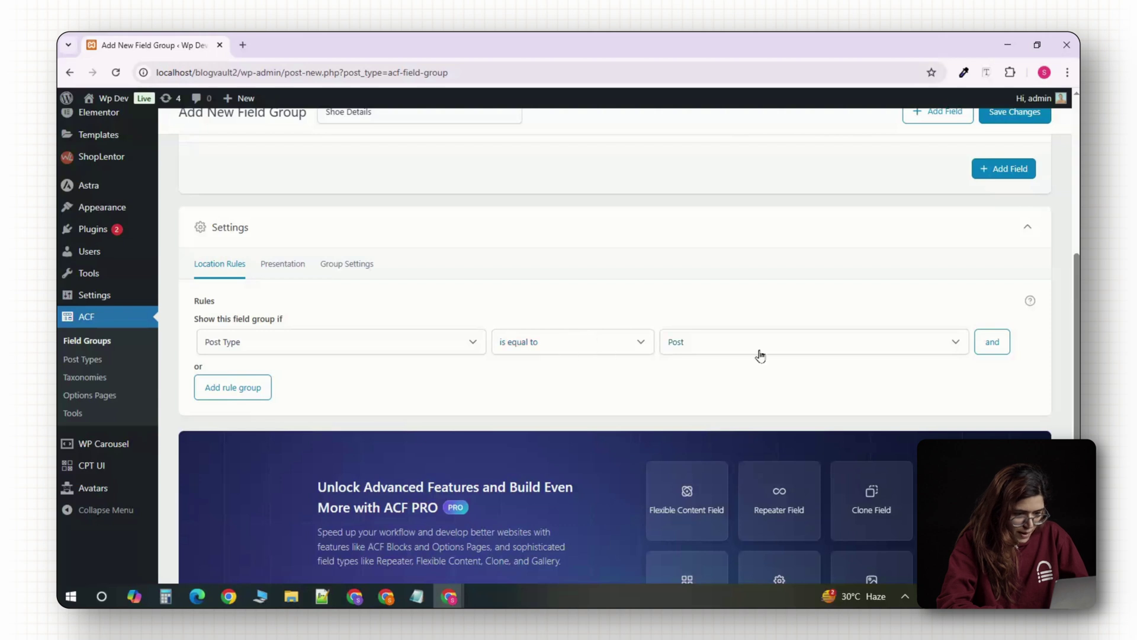
{"action": "left_click", "coordinate": [812, 344]}
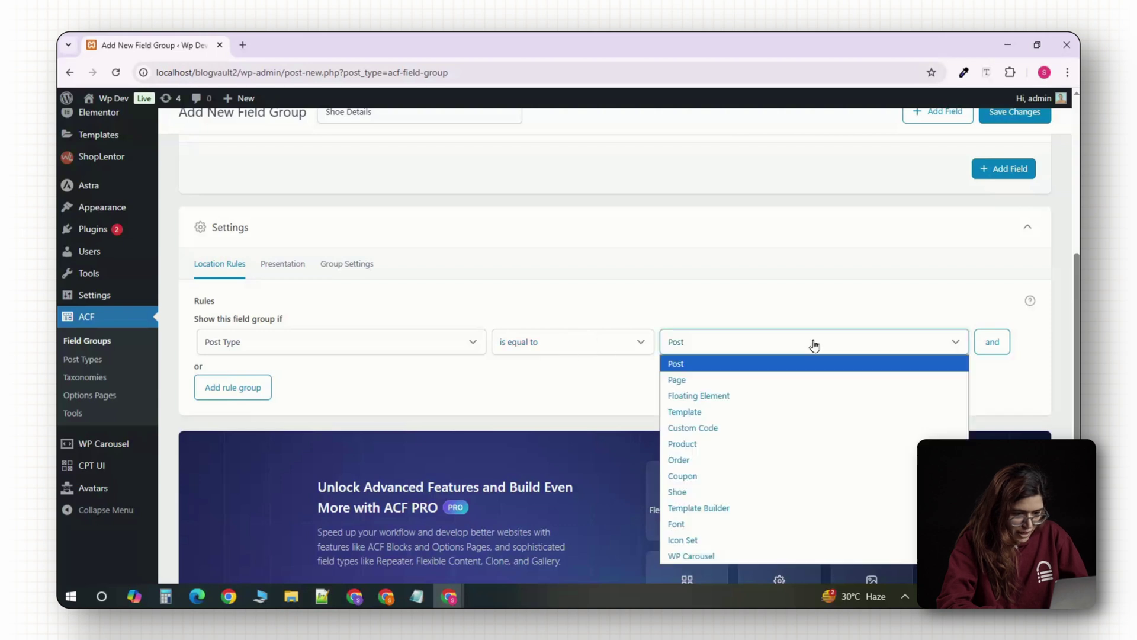
{"action": "left_click", "coordinate": [691, 492]}
{"action": "scroll", "coordinate": [423, 389], "scroll_direction": "down", "scroll_amount": 1}
{"action": "scroll", "coordinate": [435, 390], "scroll_direction": "up", "scroll_amount": 1}
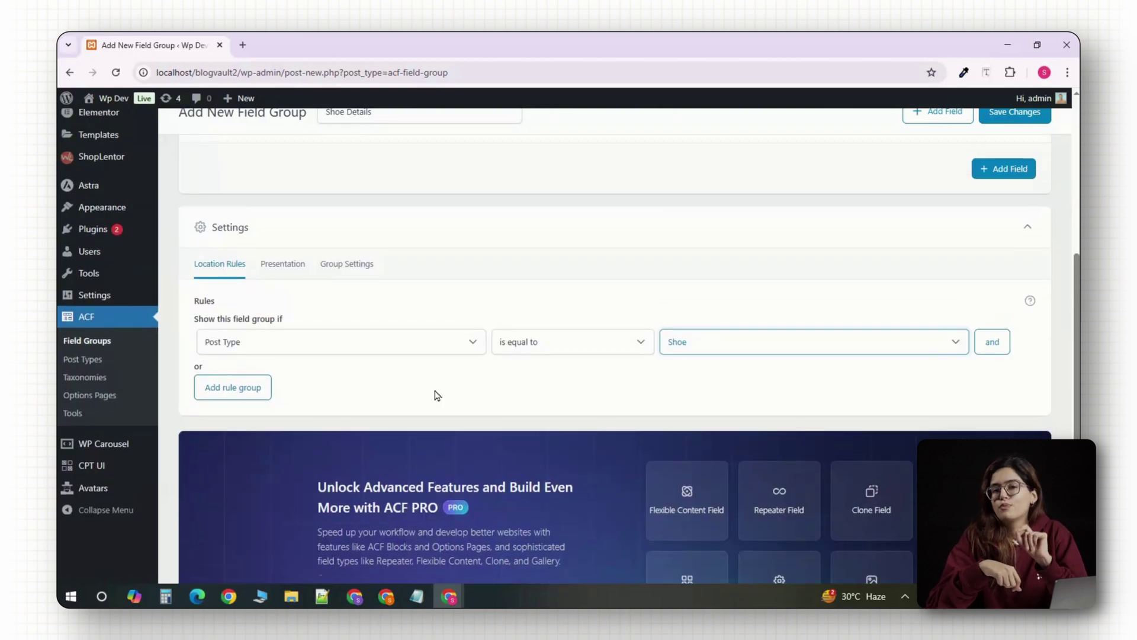
{"action": "scroll", "coordinate": [998, 234], "scroll_direction": "up", "scroll_amount": 5}
{"action": "left_click", "coordinate": [1003, 180]}
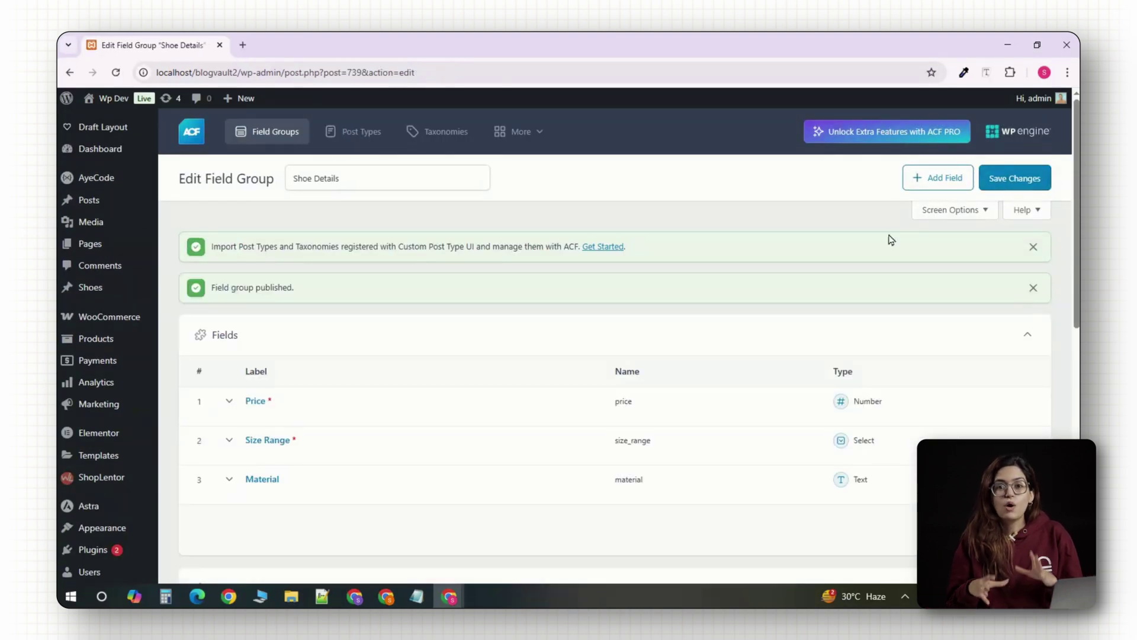
Open Add new Shoe in a separate browser tab.
{"action": "mouse_move", "coordinate": [102, 292]}
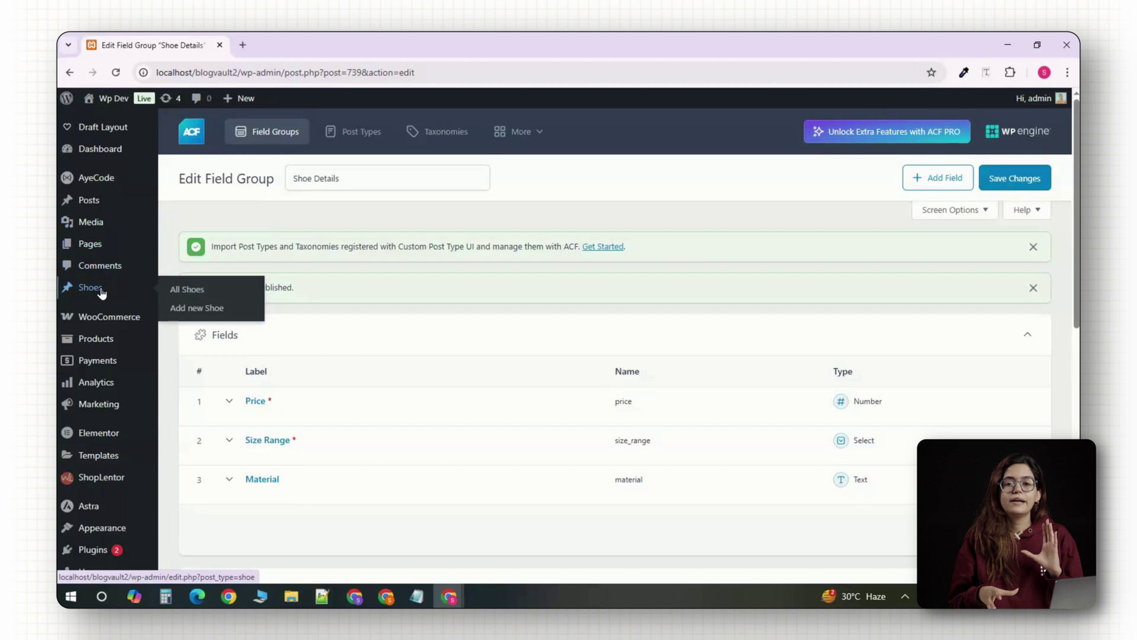
{"action": "right_click", "coordinate": [194, 308]}
{"action": "left_click", "coordinate": [219, 321]}
{"action": "left_click", "coordinate": [298, 47]}
Try the Price, Size Range (UK 6) and Material fields in the new Shoe editor.
{"action": "scroll", "coordinate": [371, 296], "scroll_direction": "down", "scroll_amount": 4}
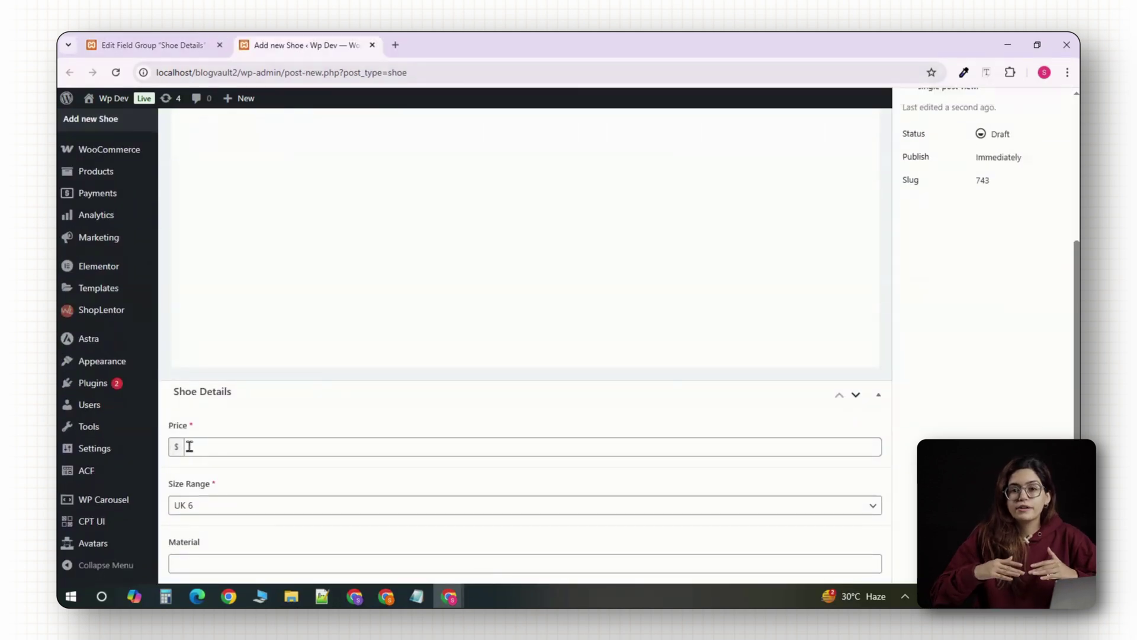
{"action": "left_click", "coordinate": [196, 446]}
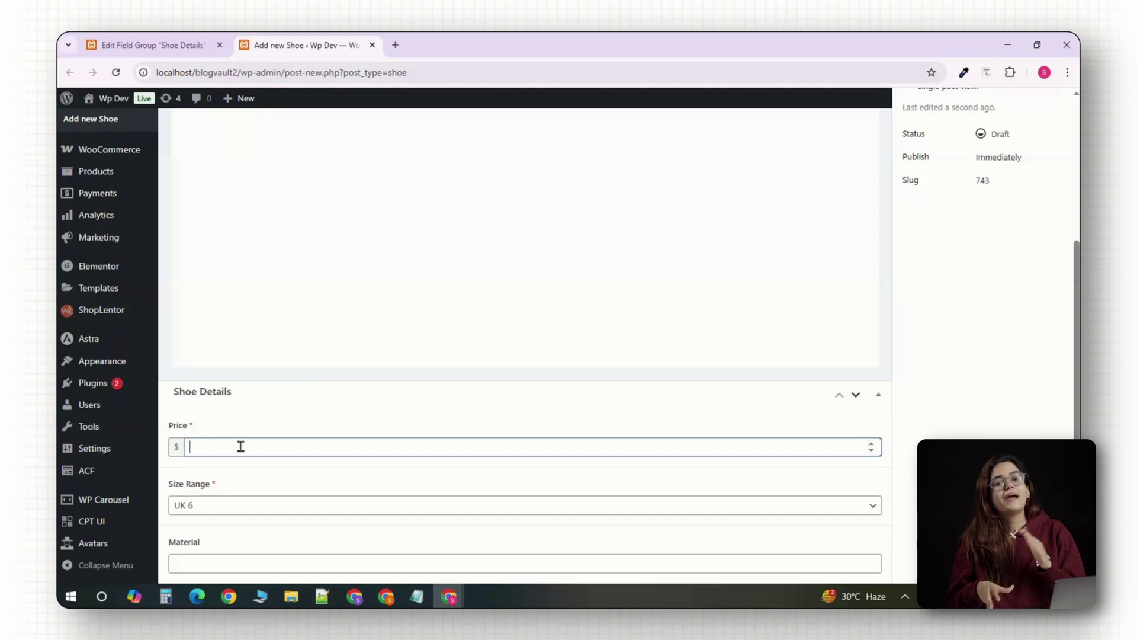
{"action": "left_click", "coordinate": [221, 507]}
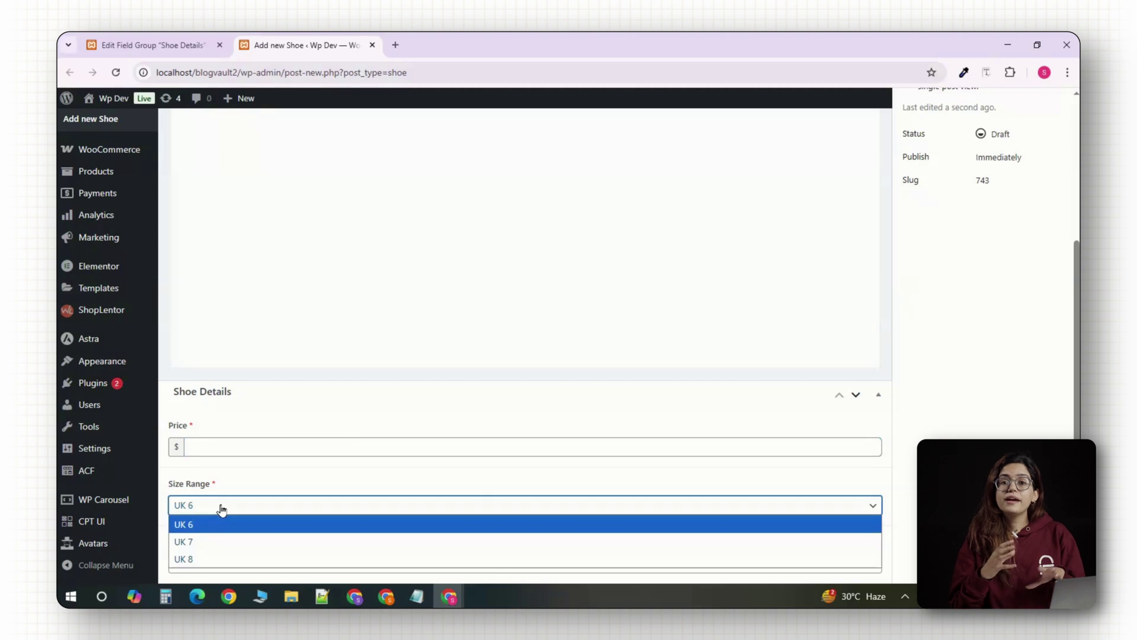
{"action": "left_click", "coordinate": [212, 523]}
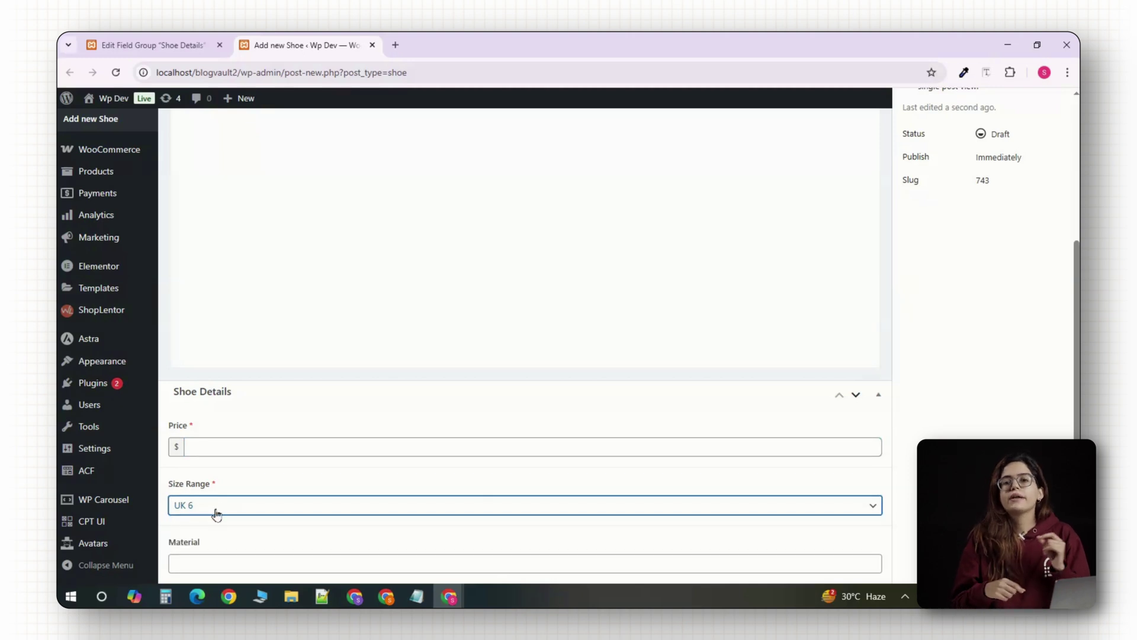
{"action": "left_click", "coordinate": [217, 566]}
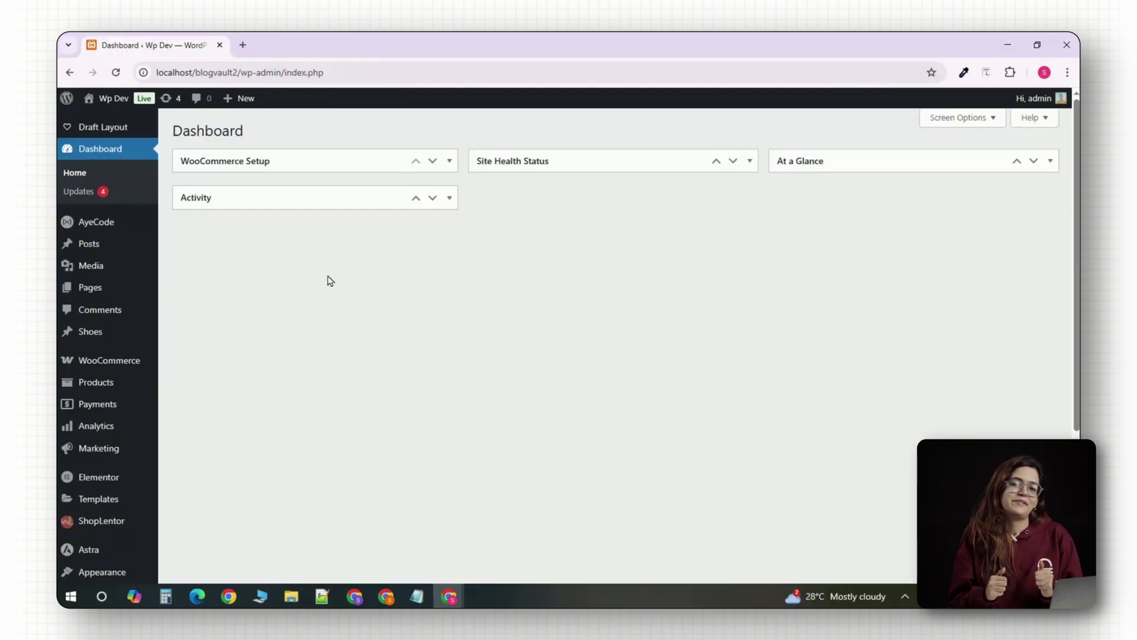
{"action": "scroll", "coordinate": [249, 323], "scroll_direction": "down", "scroll_amount": 3}
{"action": "scroll", "coordinate": [251, 325], "scroll_direction": "down", "scroll_amount": 2}
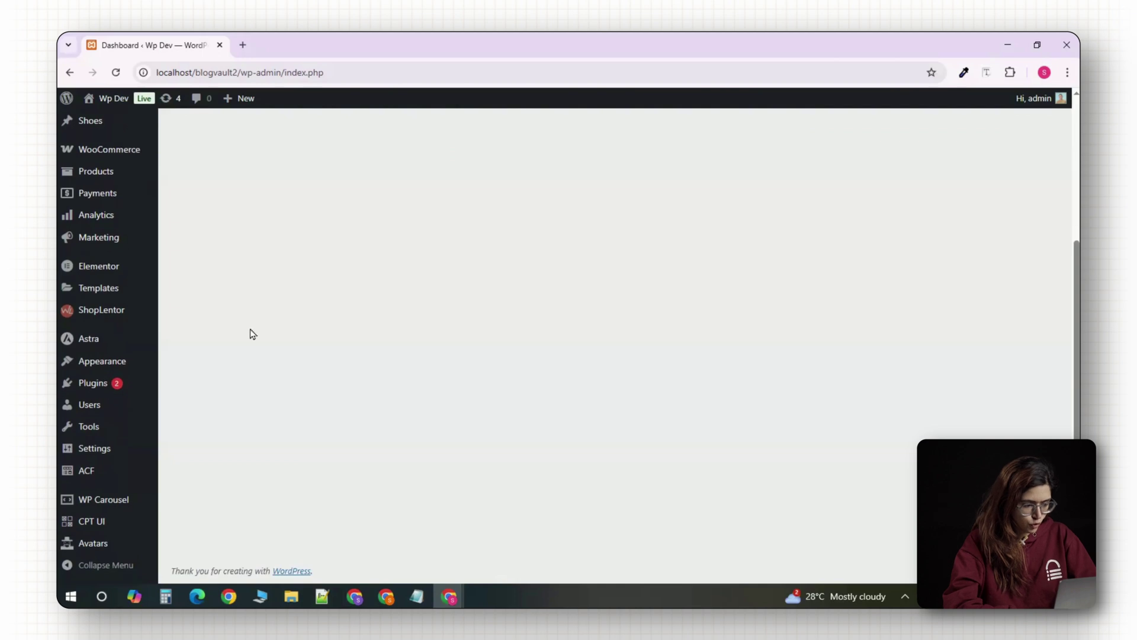
Fill in the new taxonomy with slug 'brand', plural label 'Brands' and singular label 'Brand'.
{"action": "mouse_move", "coordinate": [121, 525]}
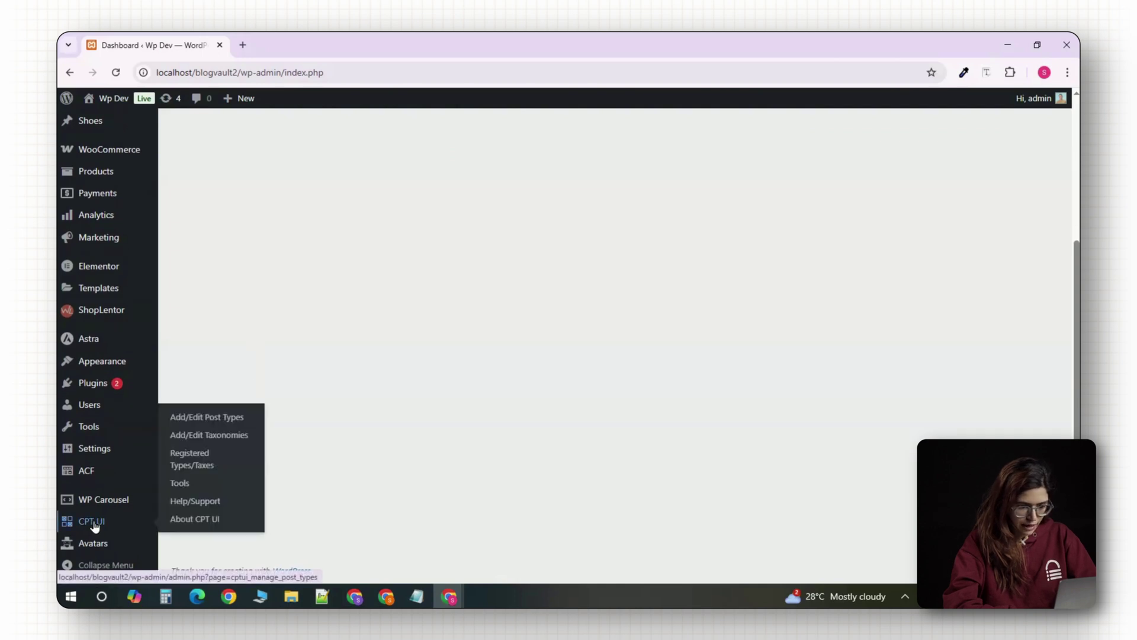
{"action": "left_click", "coordinate": [217, 438]}
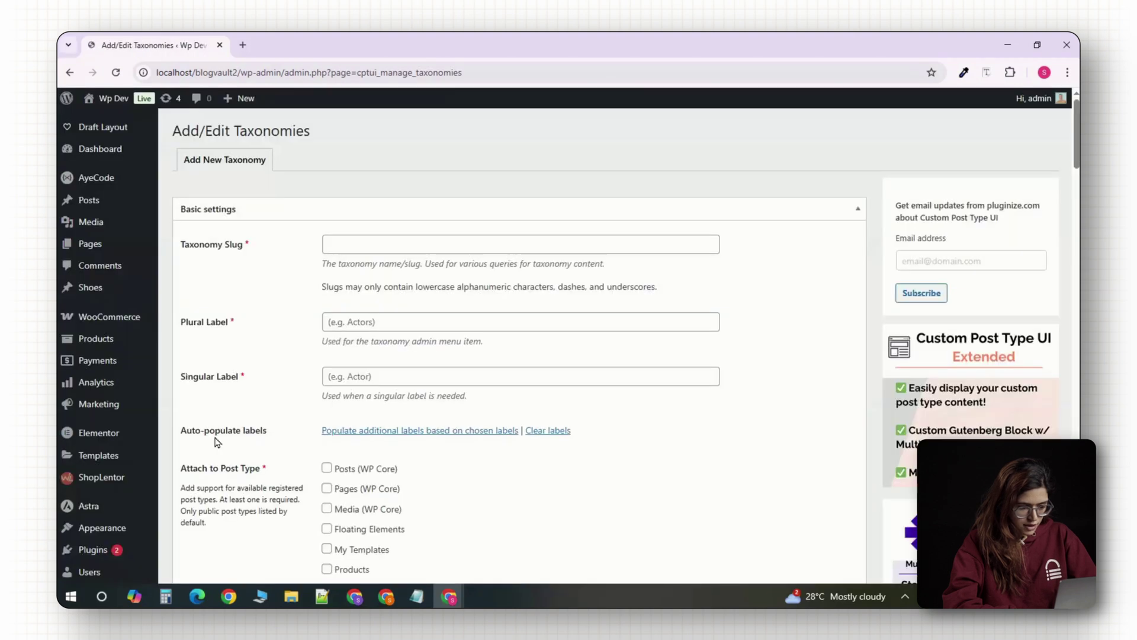
{"action": "left_click", "coordinate": [432, 240]}
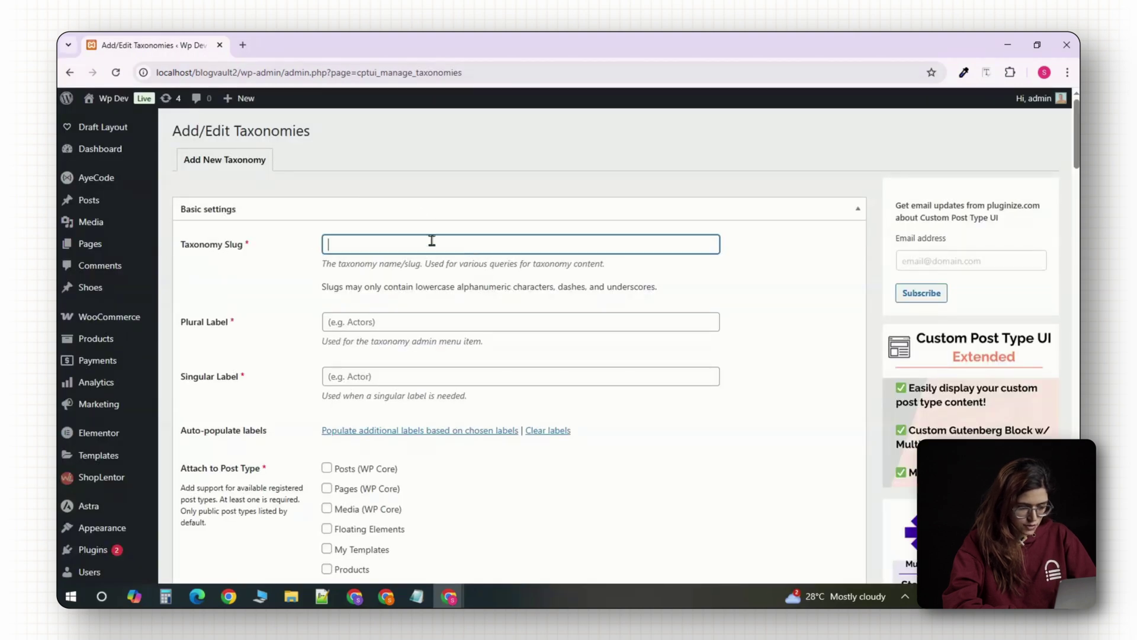
{"action": "type", "text": "brands"}
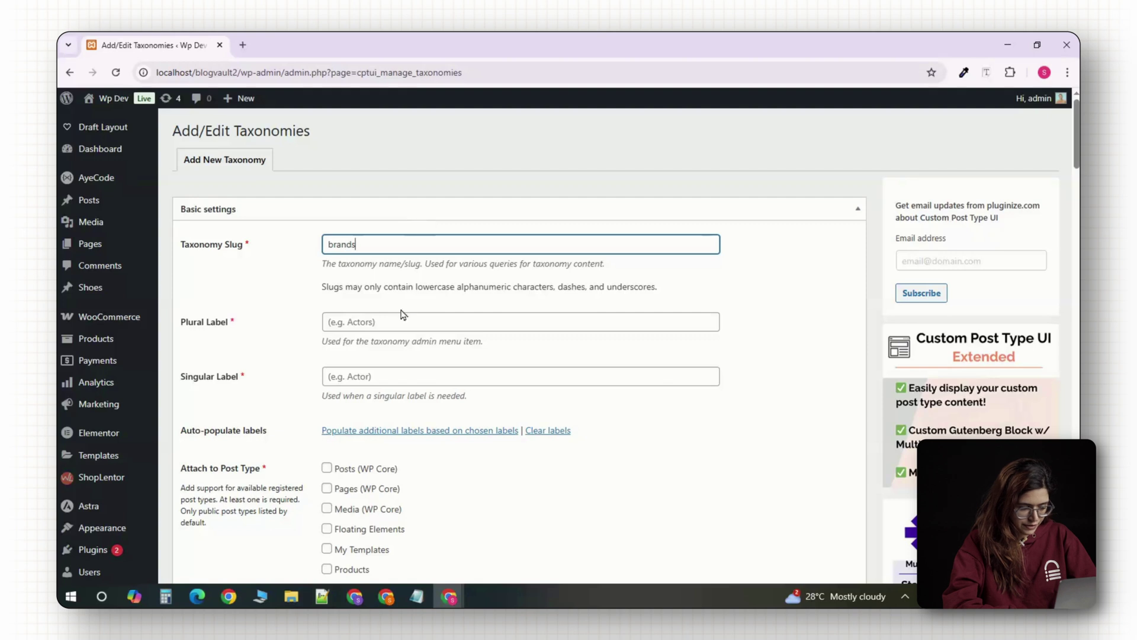
{"action": "key", "text": "BackSpace"}
{"action": "left_click", "coordinate": [414, 320]}
{"action": "type", "text": "Brands"}
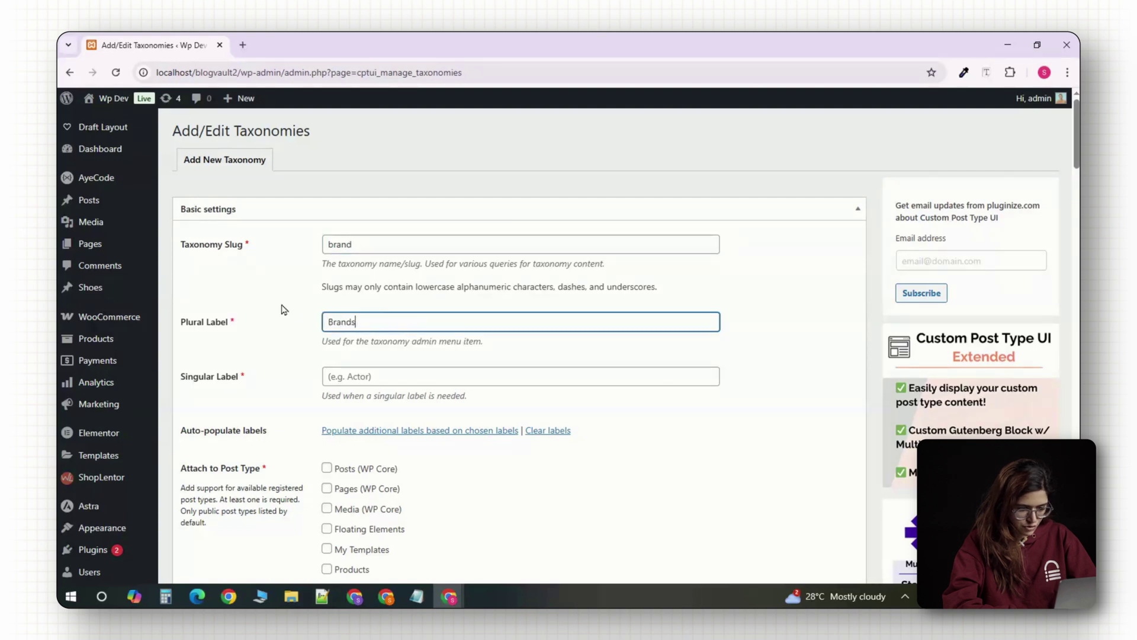
{"action": "left_click", "coordinate": [347, 374]}
{"action": "type", "text": "Brand"}
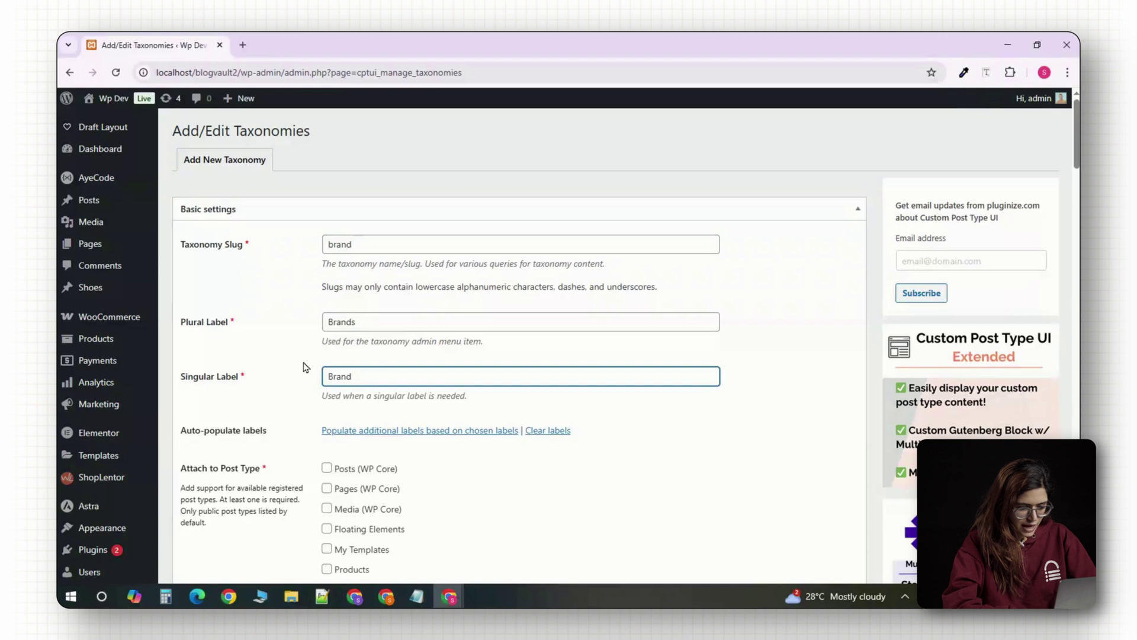
Tick Shoes under Attach to Post Type for the brand taxonomy.
{"action": "scroll", "coordinate": [314, 372], "scroll_direction": "down", "scroll_amount": 3}
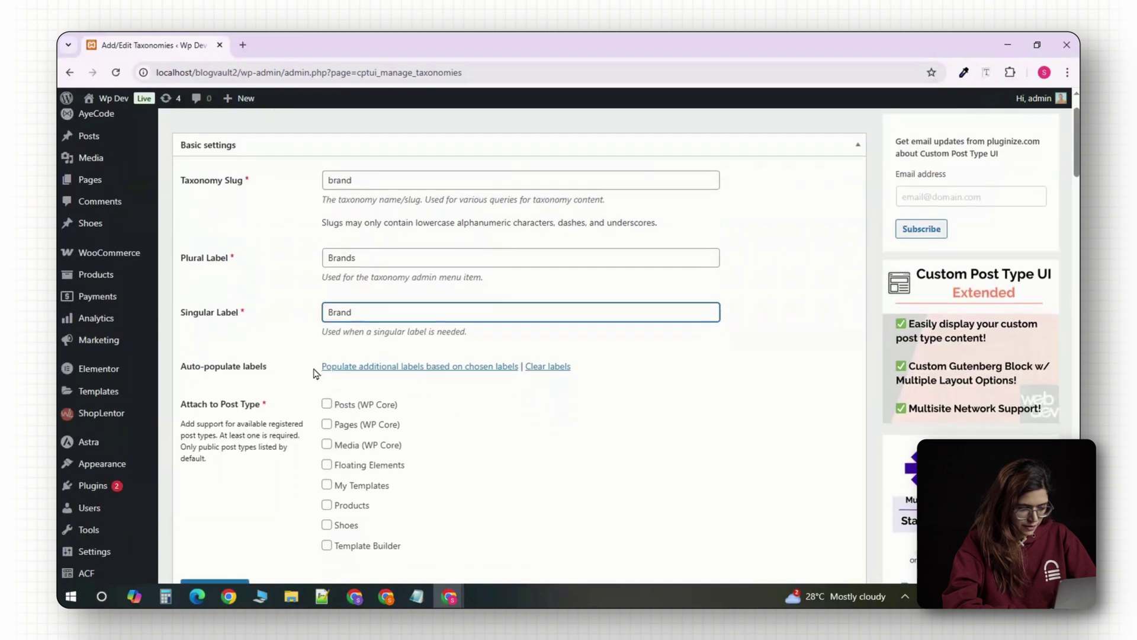
{"action": "left_click_drag", "start_coordinate": [182, 340], "coordinate": [272, 344]}
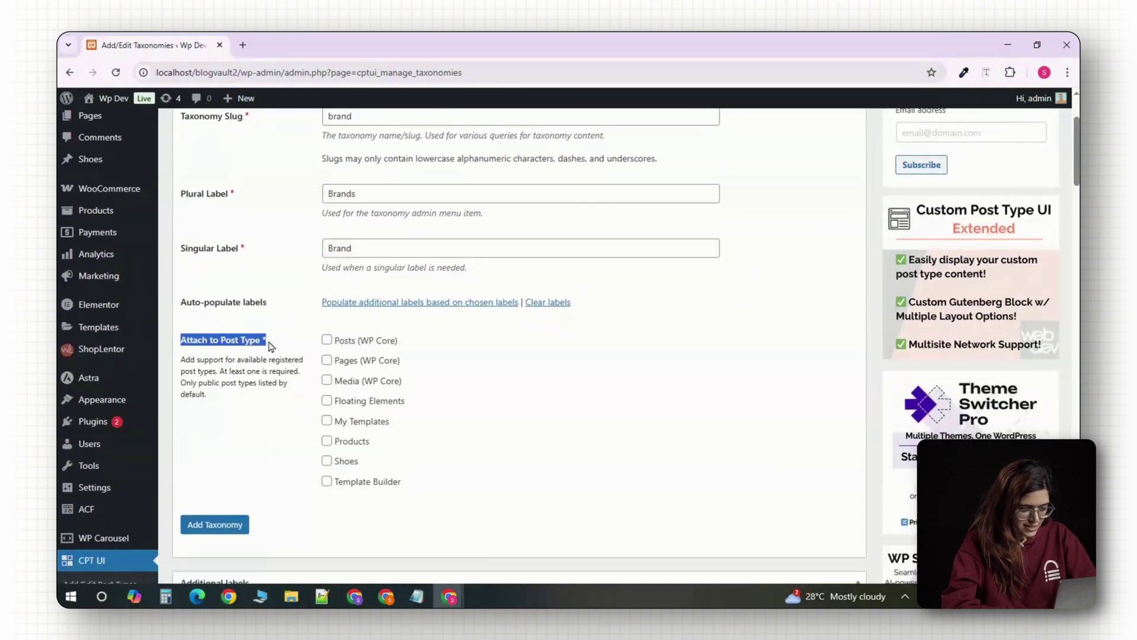
{"action": "left_click", "coordinate": [283, 347]}
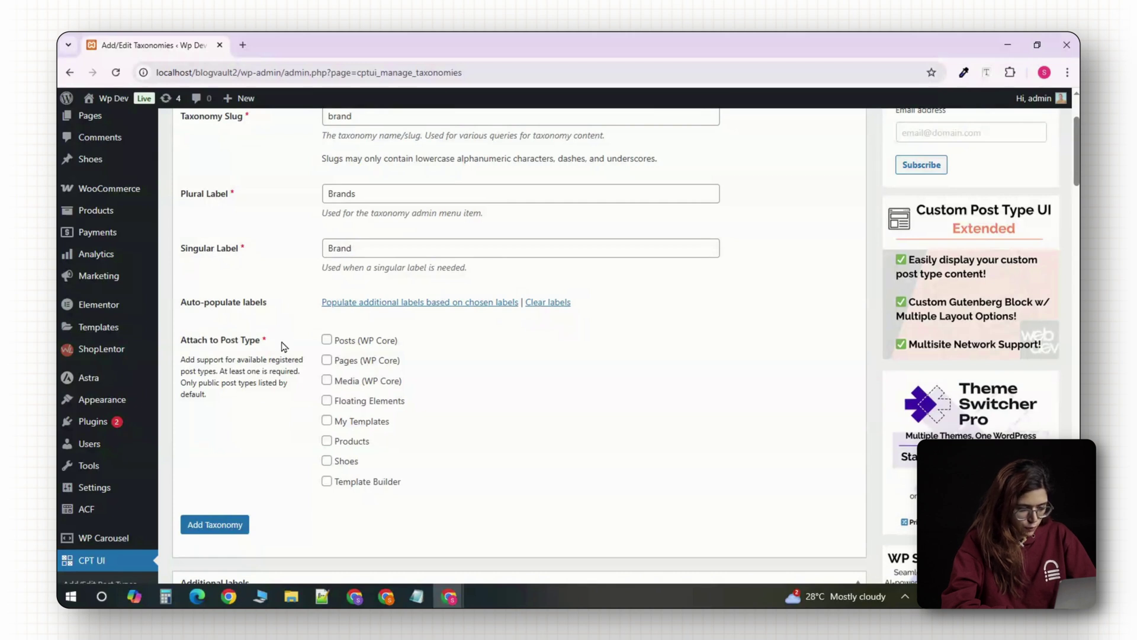
{"action": "left_click", "coordinate": [327, 462]}
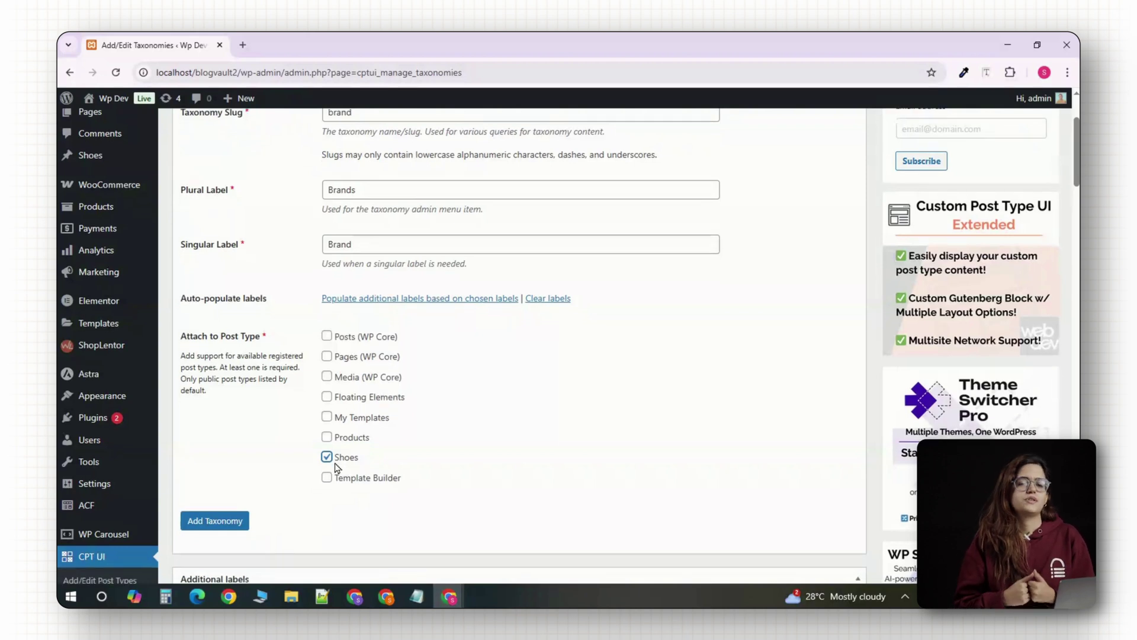
Set the brand taxonomy's Hierarchical option to True.
{"action": "scroll", "coordinate": [335, 465], "scroll_direction": "down", "scroll_amount": 10}
{"action": "scroll", "coordinate": [335, 462], "scroll_direction": "down", "scroll_amount": 15}
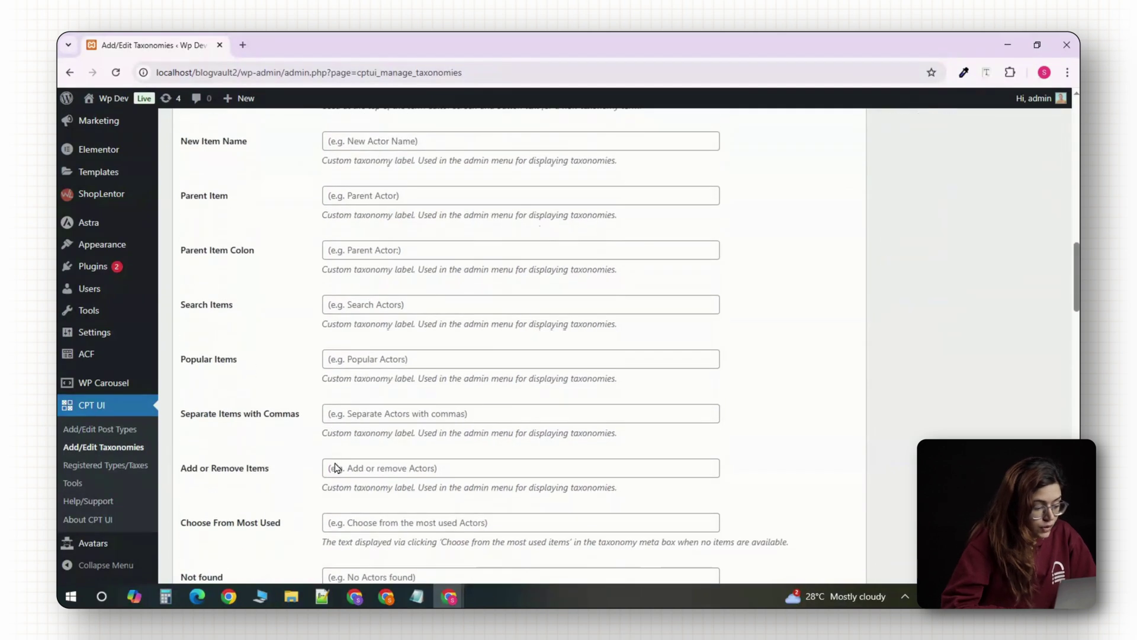
{"action": "scroll", "coordinate": [336, 463], "scroll_direction": "down", "scroll_amount": 3}
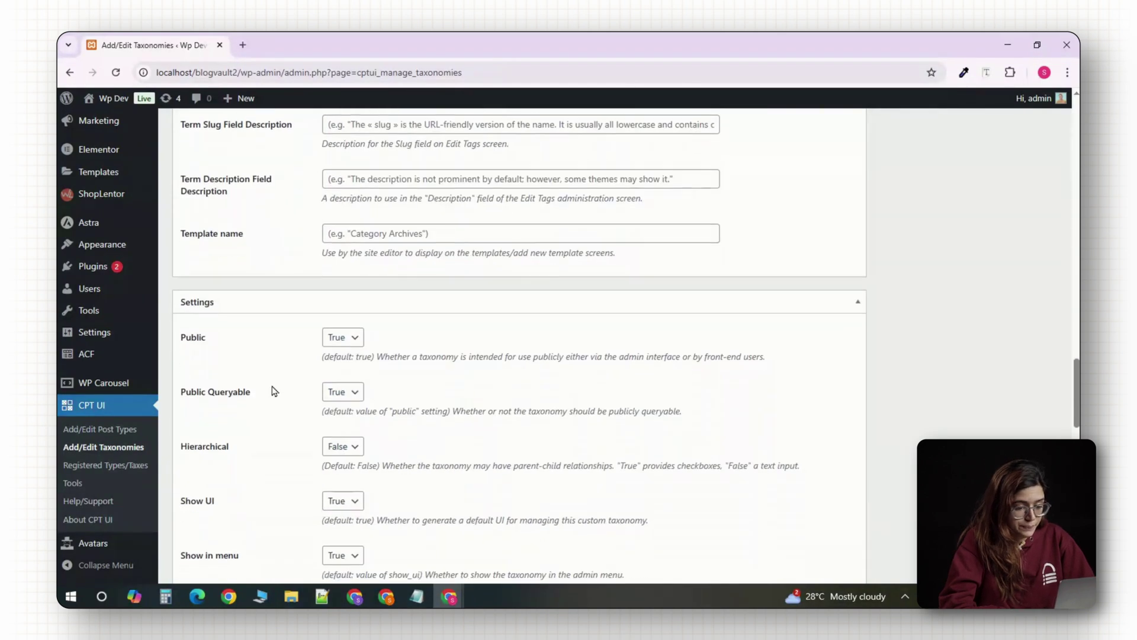
{"action": "left_click", "coordinate": [349, 382]}
{"action": "left_click", "coordinate": [353, 420]}
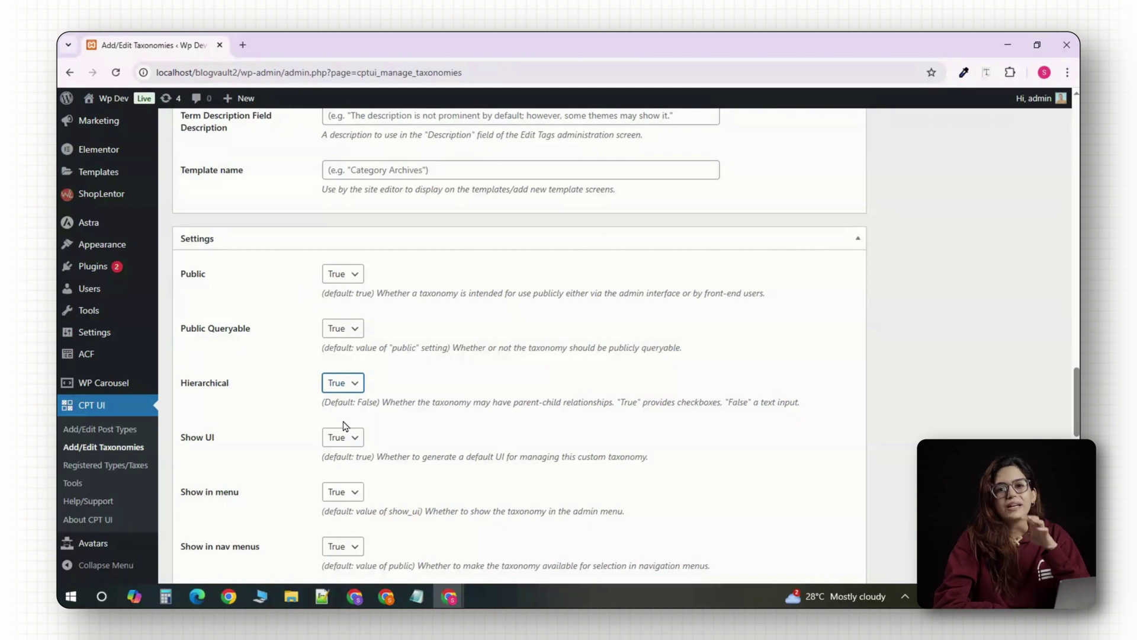
Submit the form with Add Taxonomy to create the brand taxonomy.
{"action": "scroll", "coordinate": [345, 423], "scroll_direction": "down", "scroll_amount": 12}
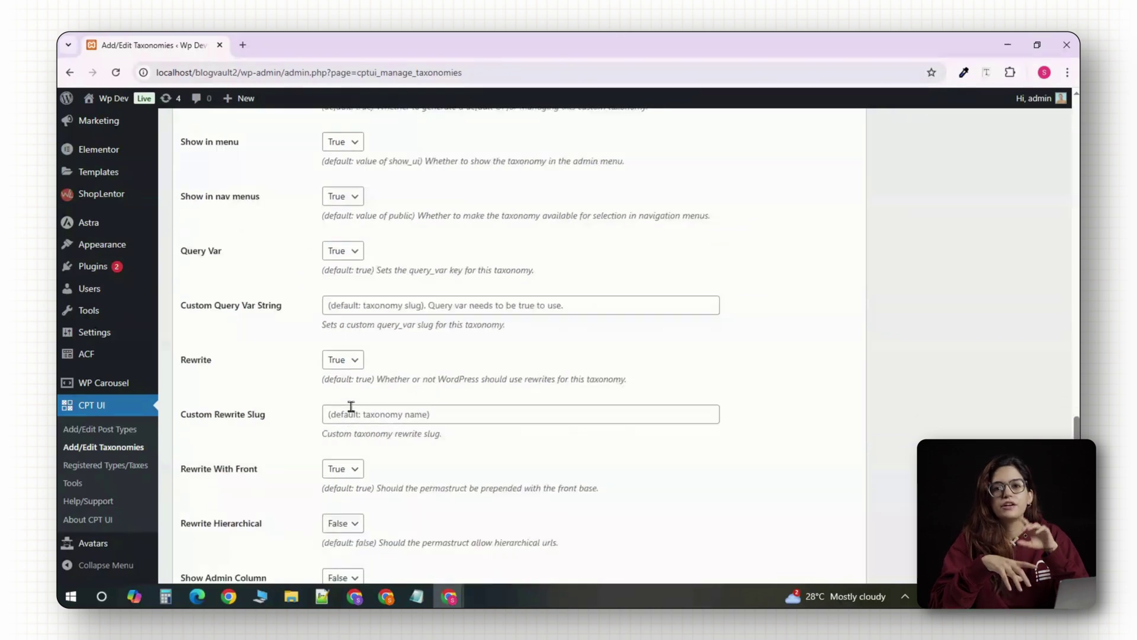
{"action": "scroll", "coordinate": [352, 407], "scroll_direction": "down", "scroll_amount": 4}
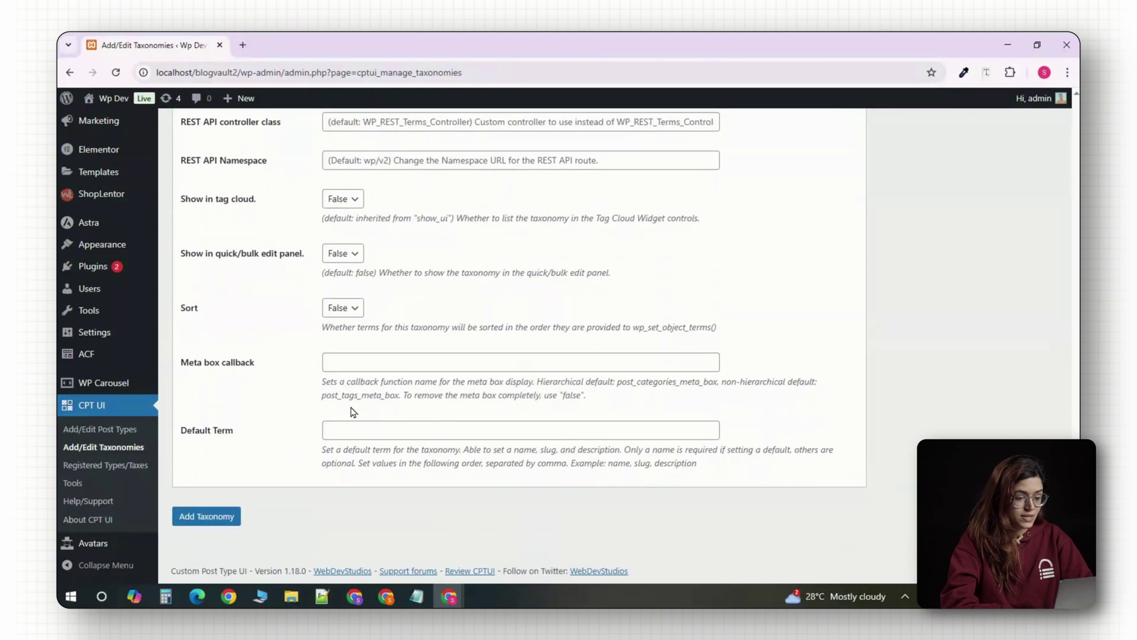
{"action": "left_click", "coordinate": [230, 520]}
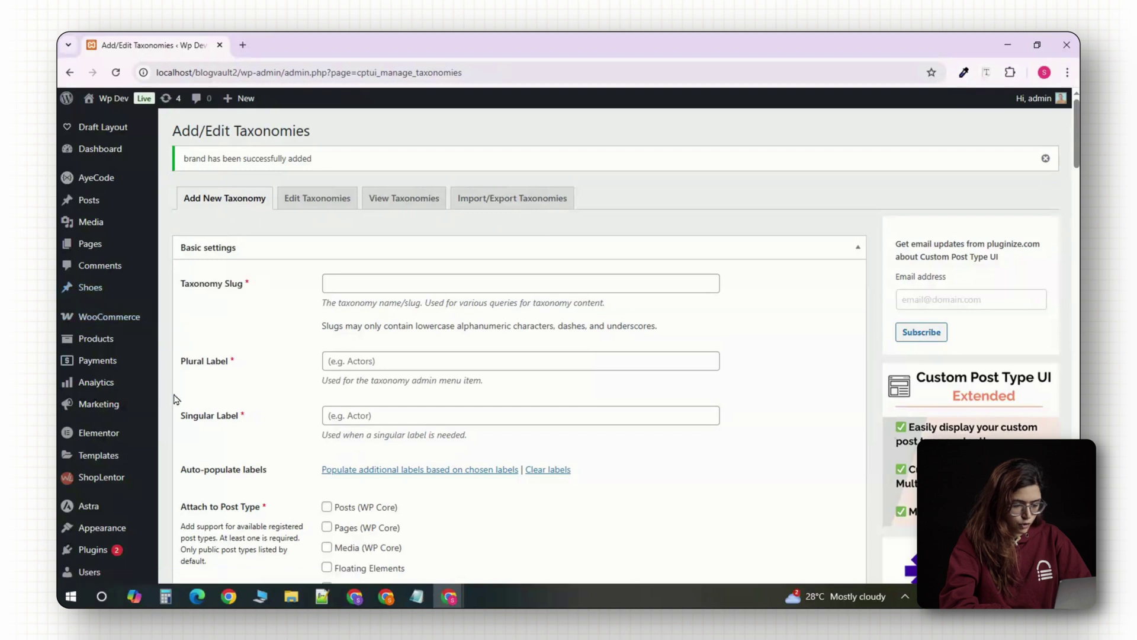
Open a new Shoe editor in a separate browser tab.
{"action": "mouse_move", "coordinate": [89, 289]}
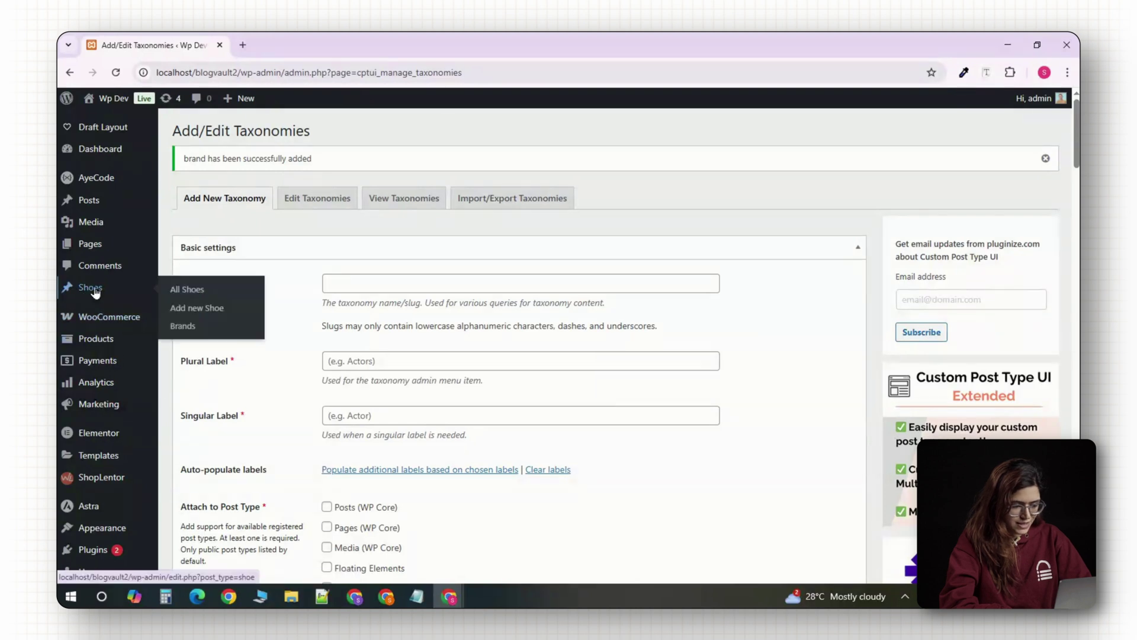
{"action": "middle_click", "coordinate": [206, 316]}
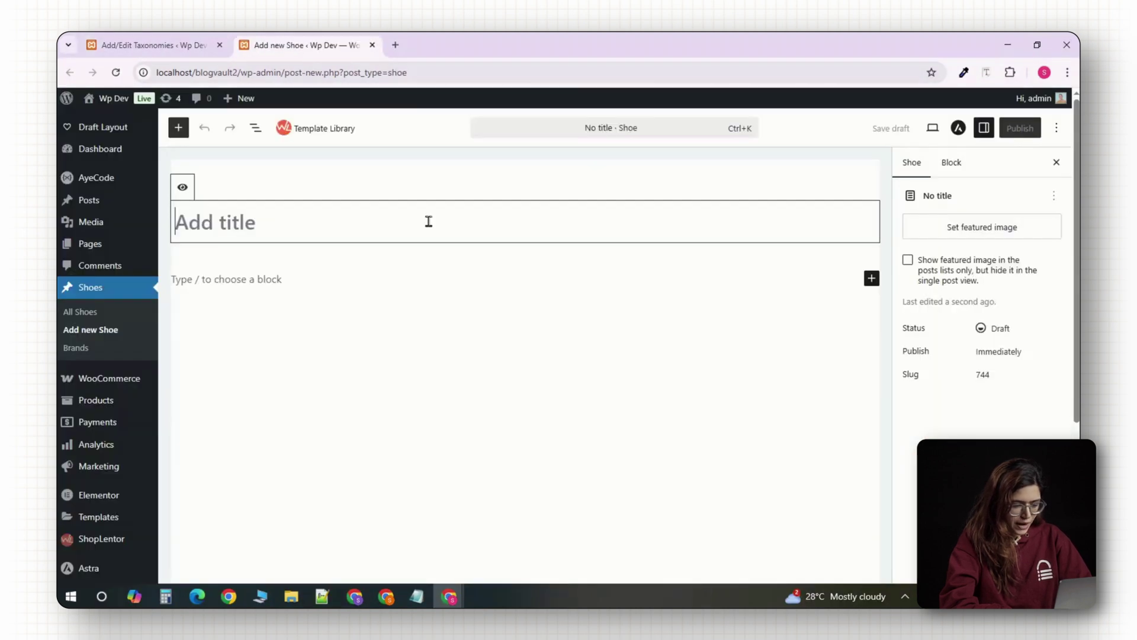
{"action": "scroll", "coordinate": [594, 312], "scroll_direction": "down", "scroll_amount": 5}
{"action": "scroll", "coordinate": [677, 310], "scroll_direction": "up", "scroll_amount": 5}
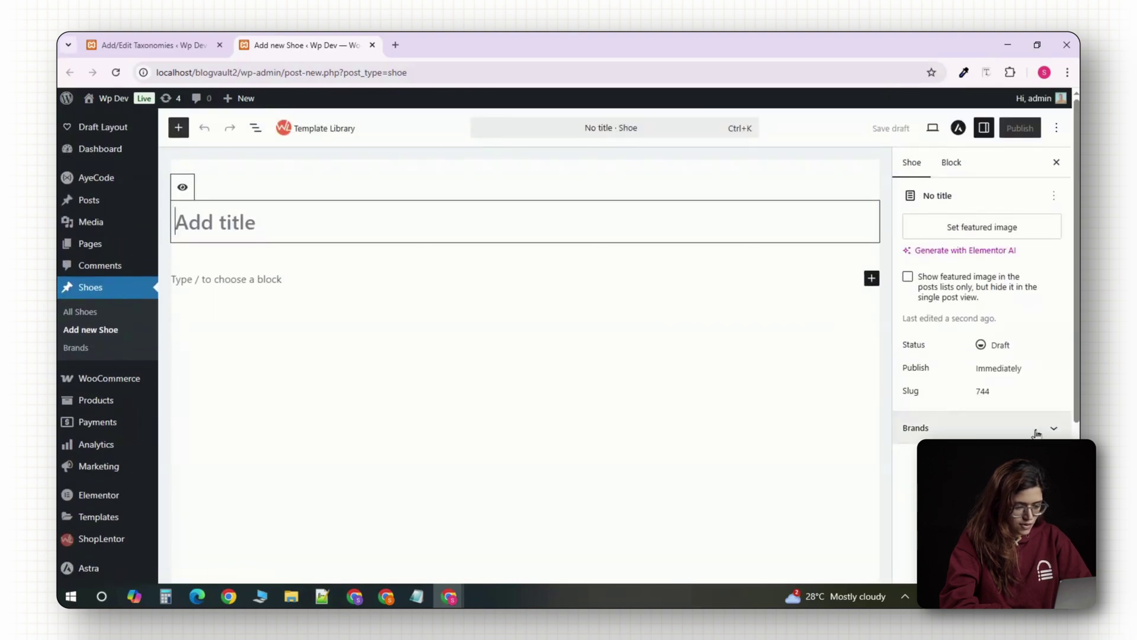
Add Nike, Adidas and New Balance as new brands from the Brands panel.
{"action": "left_click", "coordinate": [1055, 428]}
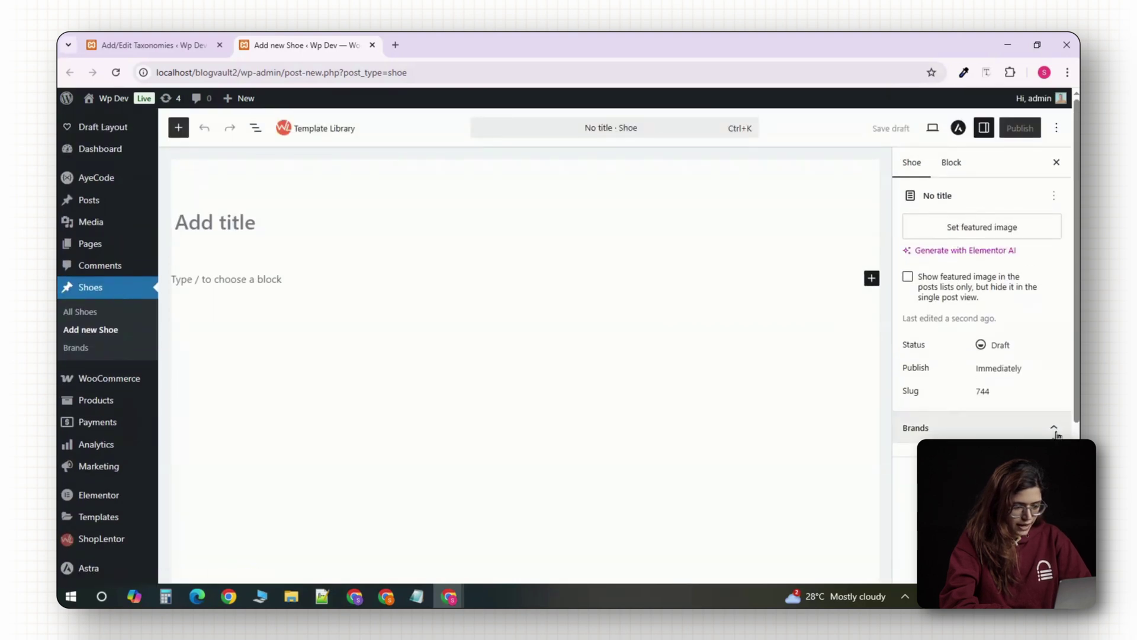
{"action": "left_click", "coordinate": [933, 430]}
{"action": "scroll", "coordinate": [933, 434], "scroll_direction": "down", "scroll_amount": 1}
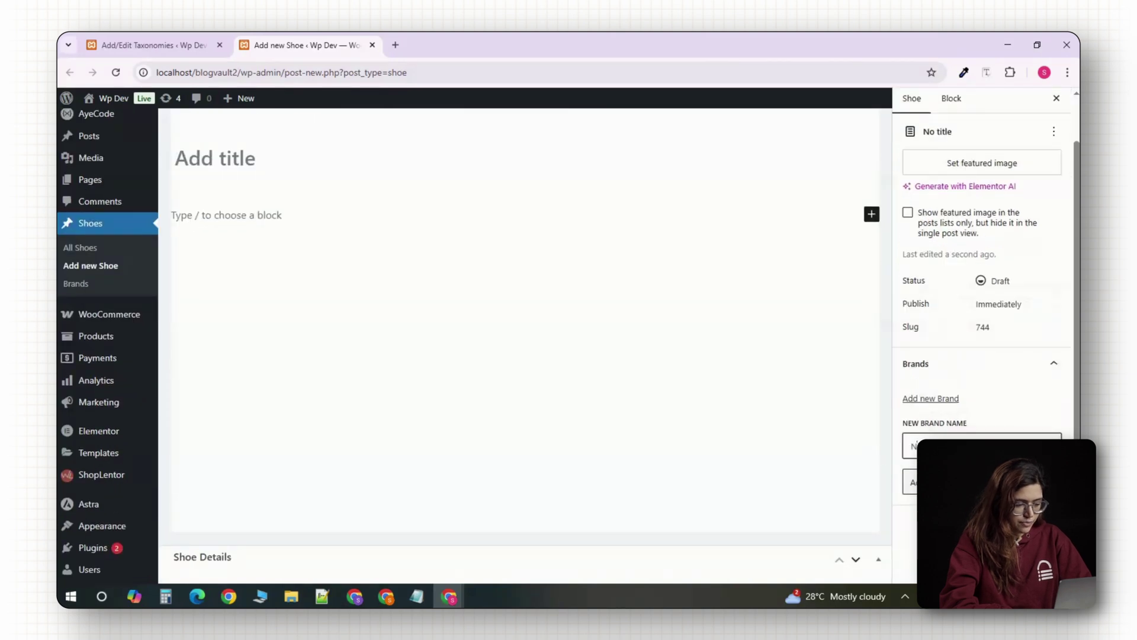
{"action": "key", "text": "Tab"}
{"action": "key", "text": "Return"}
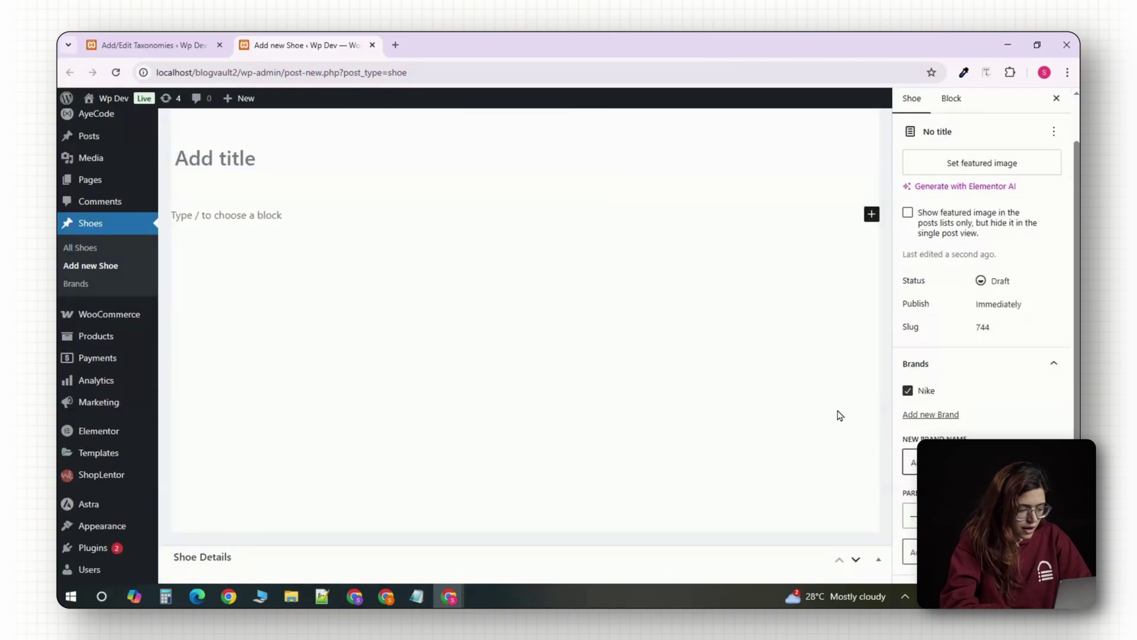
{"action": "left_click", "coordinate": [960, 462]}
{"action": "type", "text": "Adidas"}
{"action": "scroll", "coordinate": [959, 462], "scroll_direction": "down", "scroll_amount": 1}
{"action": "key", "text": "Return"}
{"action": "type", "text": "New Balance"}
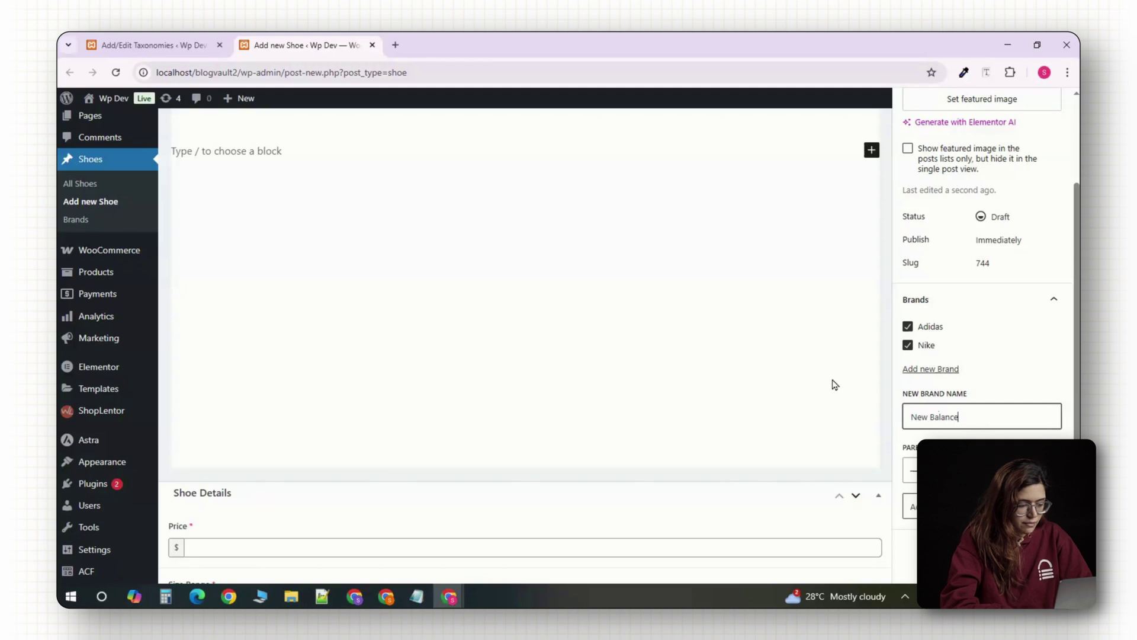
{"action": "left_click", "coordinate": [914, 509]}
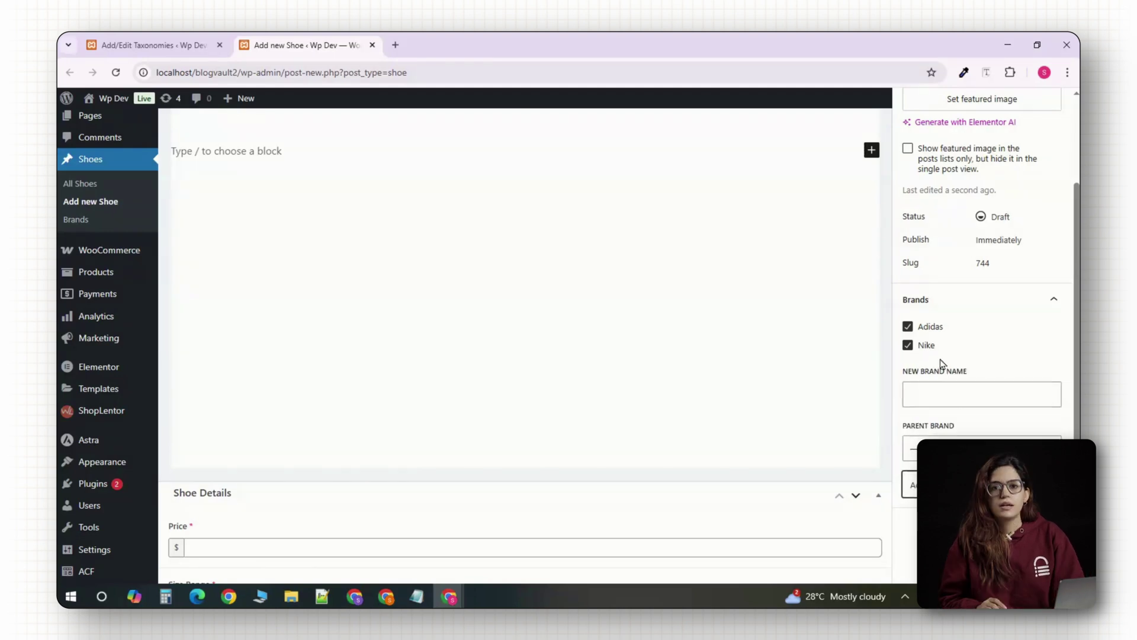
Untick Adidas, New Balance and Nike for this shoe, then go to the Brands list.
{"action": "left_click", "coordinate": [907, 326]}
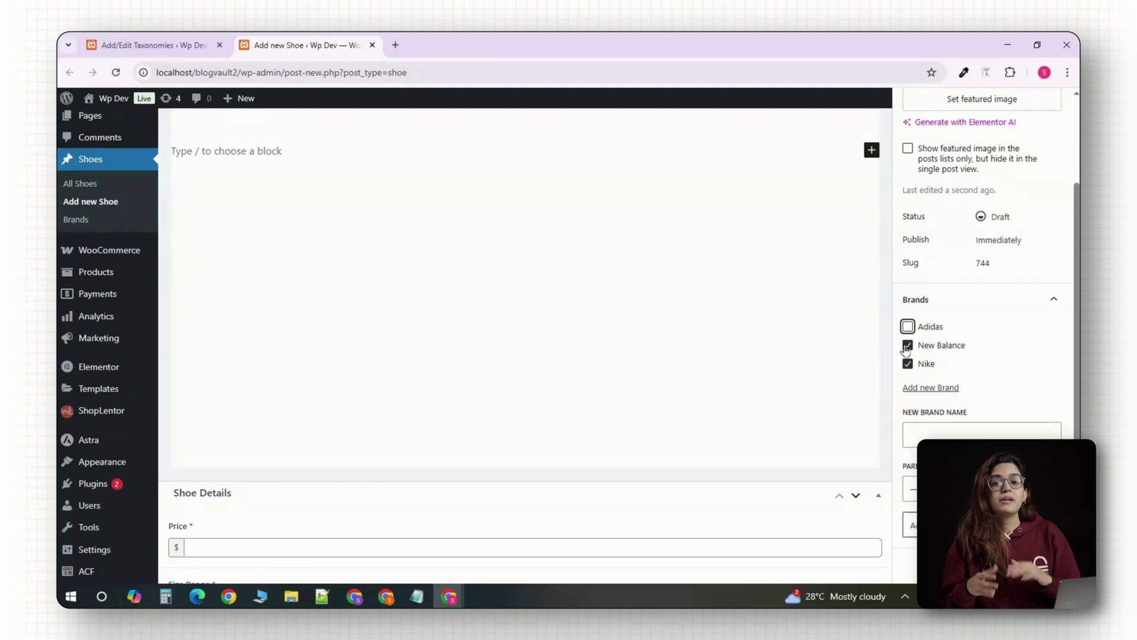
{"action": "left_click", "coordinate": [908, 345]}
{"action": "left_click", "coordinate": [907, 364]}
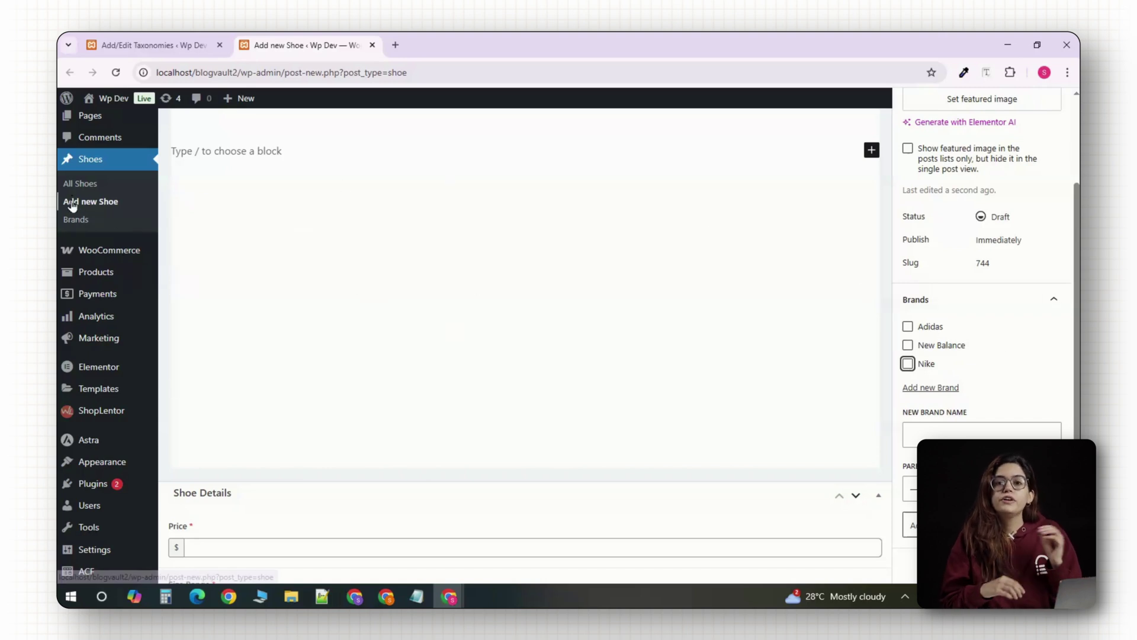
{"action": "left_click", "coordinate": [74, 223]}
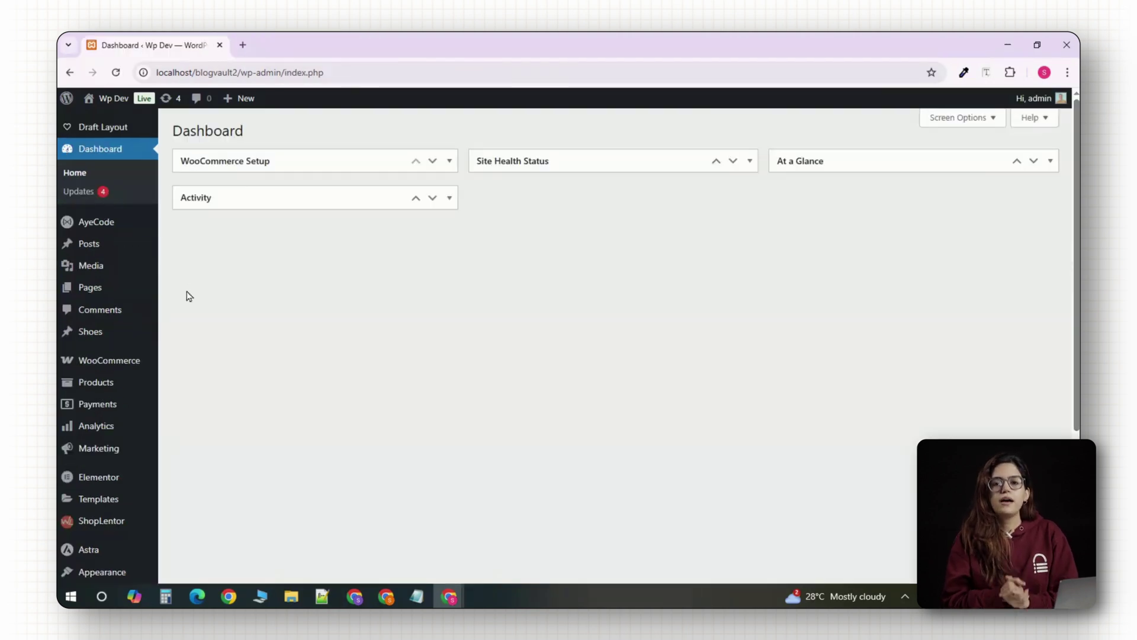
Open a new shoe editor in a new tab and paste 'Nike Air Max' as the title.
{"action": "mouse_move", "coordinate": [93, 335]}
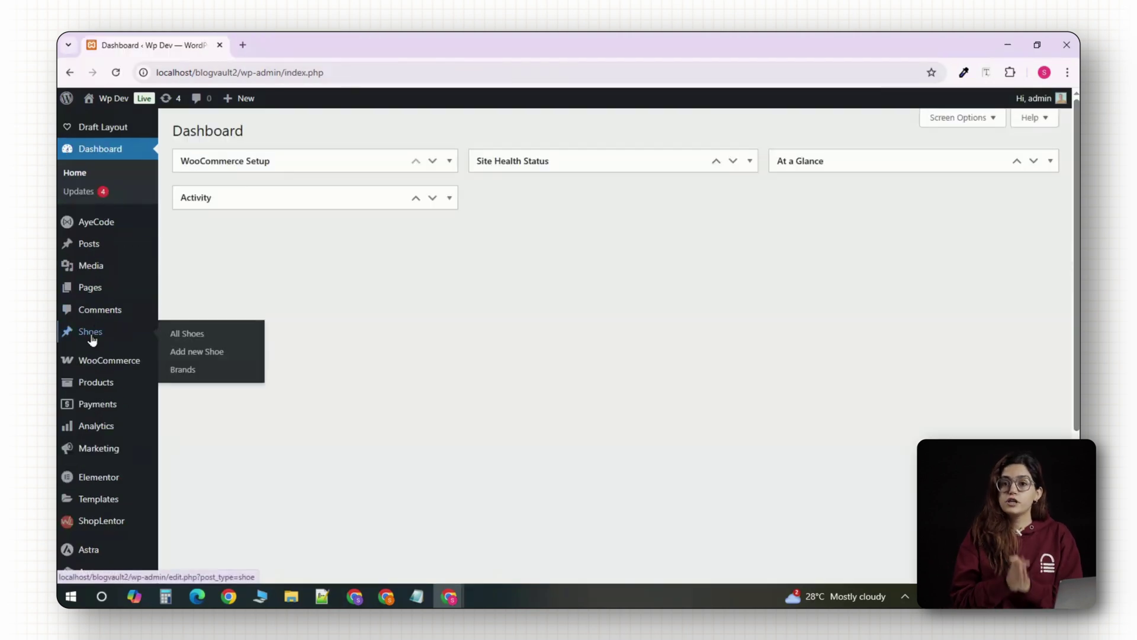
{"action": "right_click", "coordinate": [206, 354]}
{"action": "left_click", "coordinate": [260, 370]}
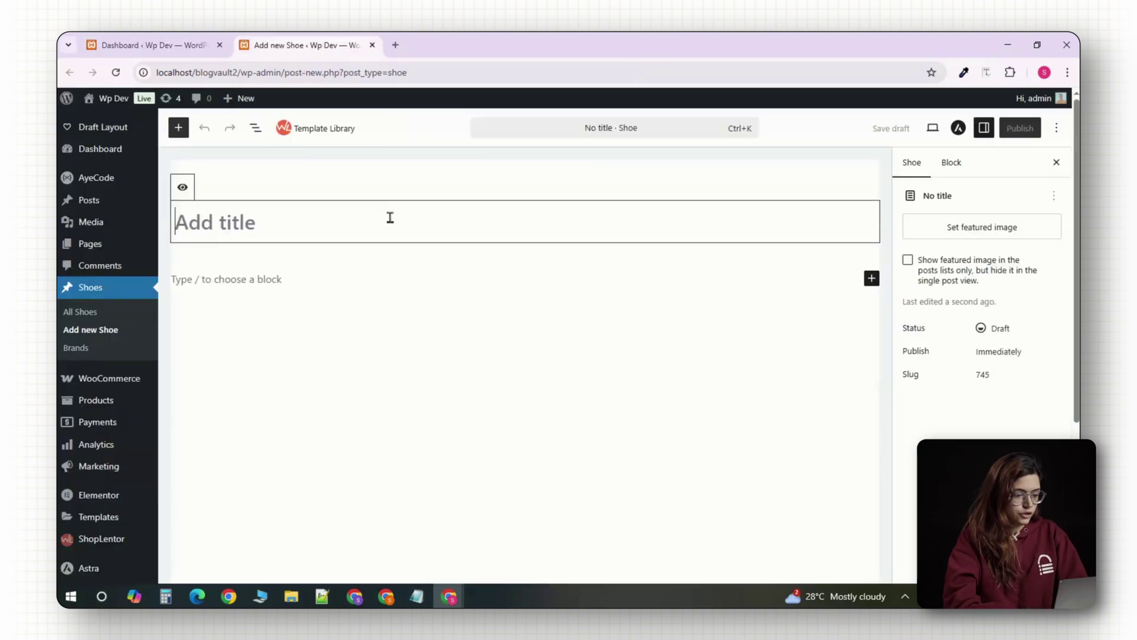
{"action": "type", "text": "Nike Air Max"}
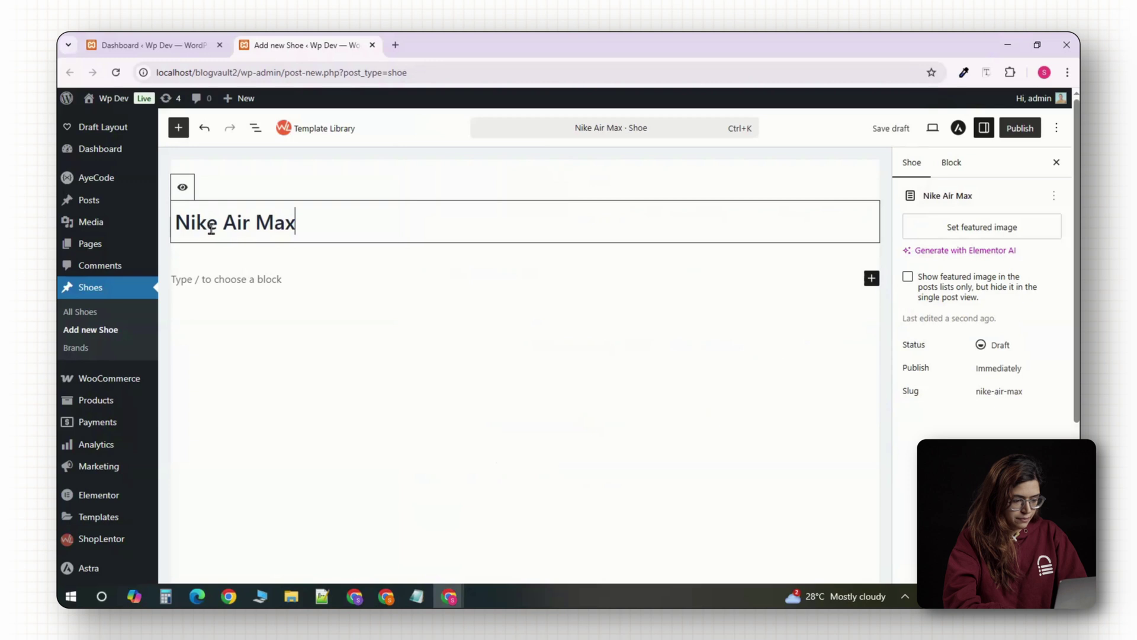
Add a paragraph reading 'Iconic lifestyle sneakers with visible Air Max cushioning for all-day comfort and style.'.
{"action": "left_click", "coordinate": [237, 279]}
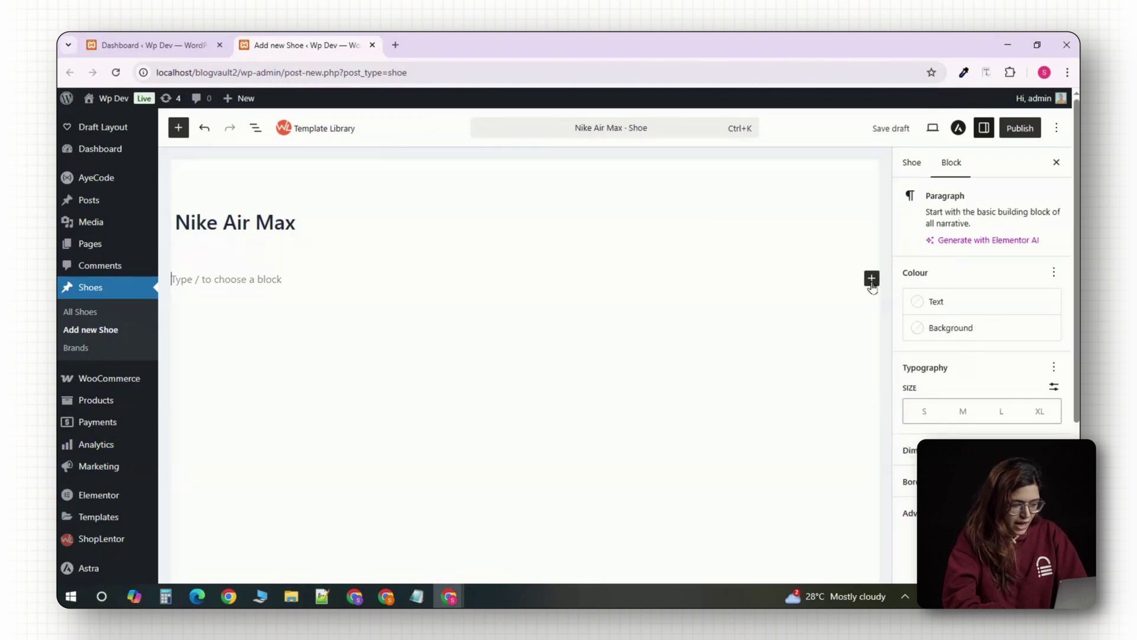
{"action": "scroll", "coordinate": [830, 325], "scroll_direction": "down", "scroll_amount": 5}
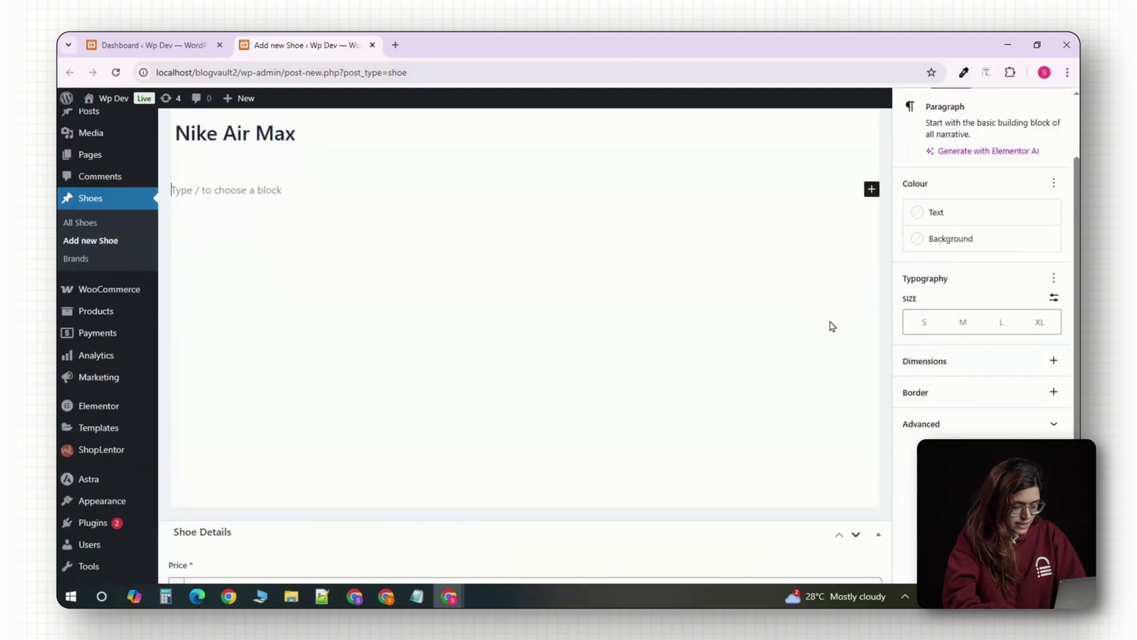
{"action": "scroll", "coordinate": [833, 327], "scroll_direction": "up", "scroll_amount": 5}
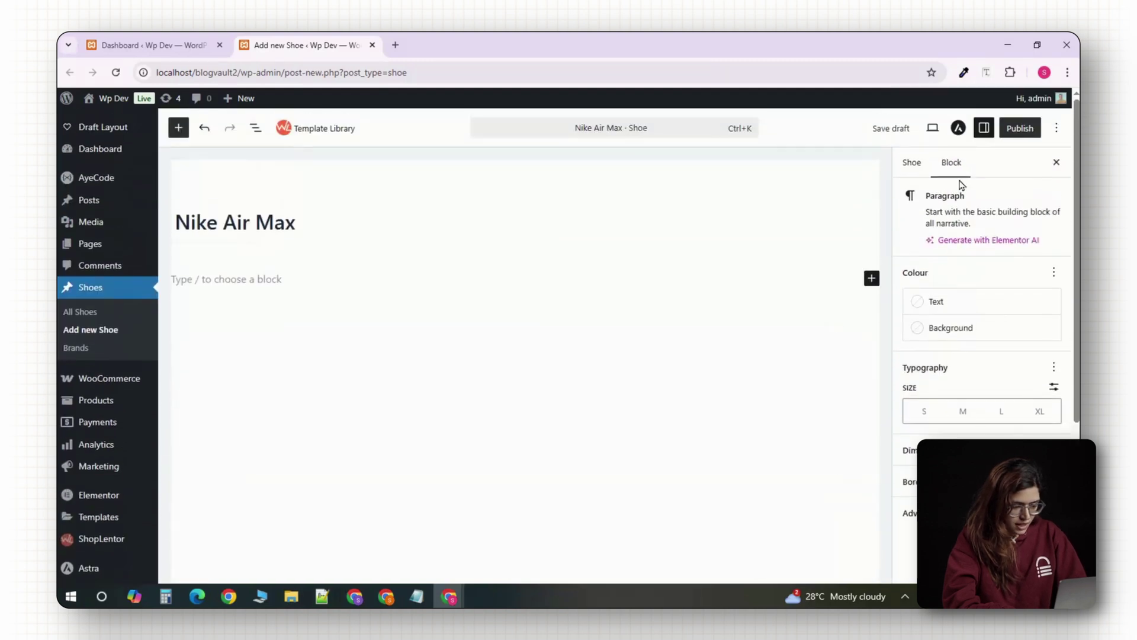
{"action": "left_click", "coordinate": [912, 162]}
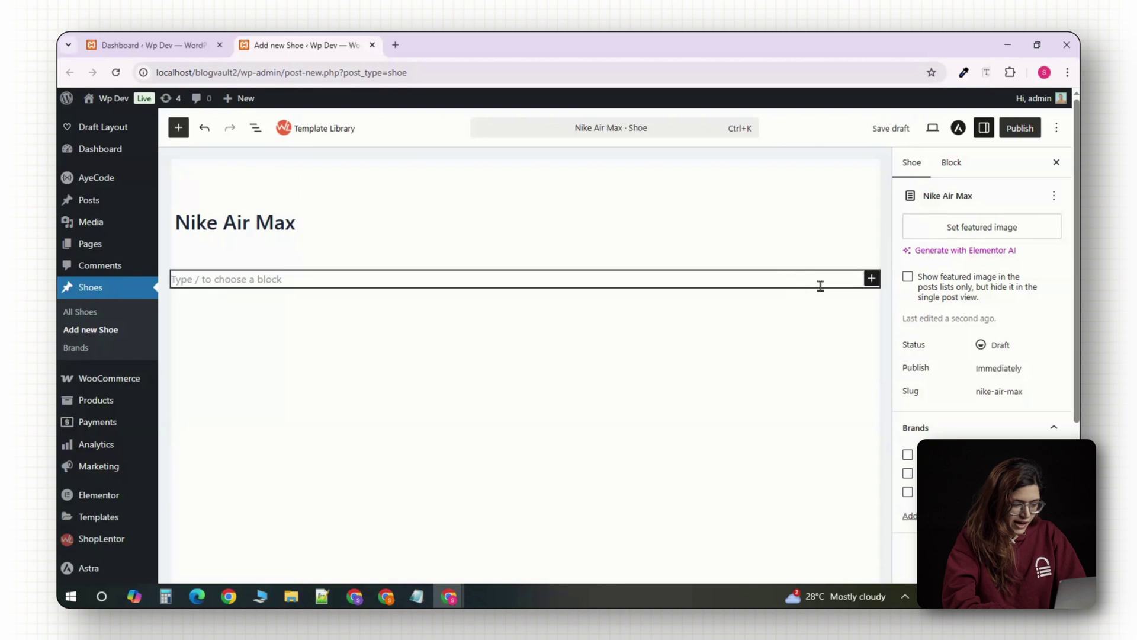
{"action": "left_click", "coordinate": [871, 279]}
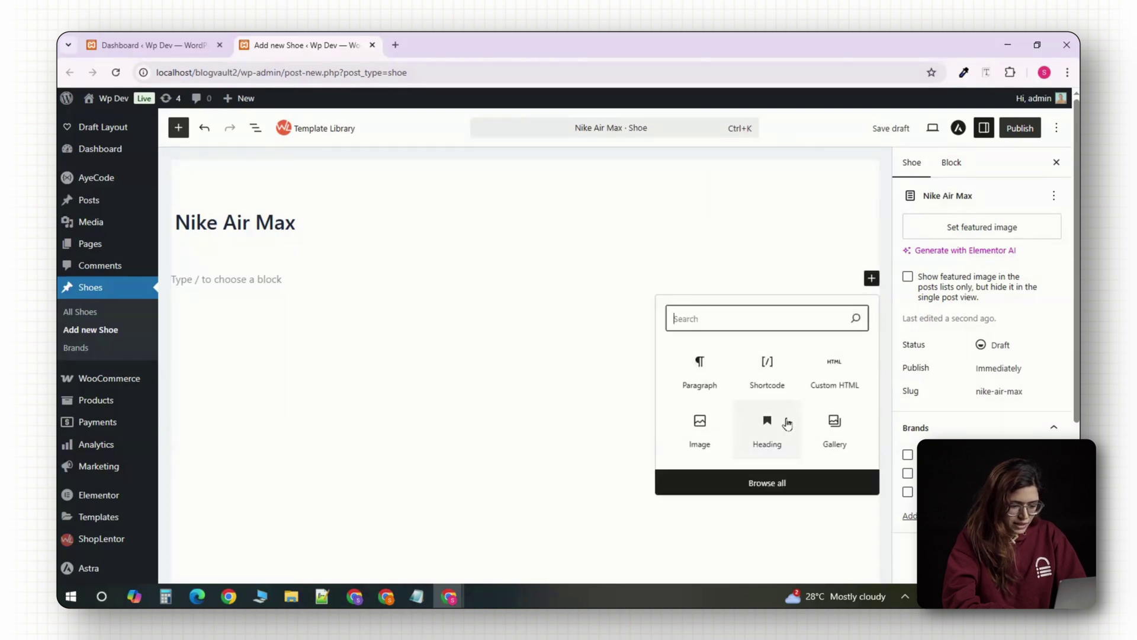
{"action": "left_click", "coordinate": [273, 279]}
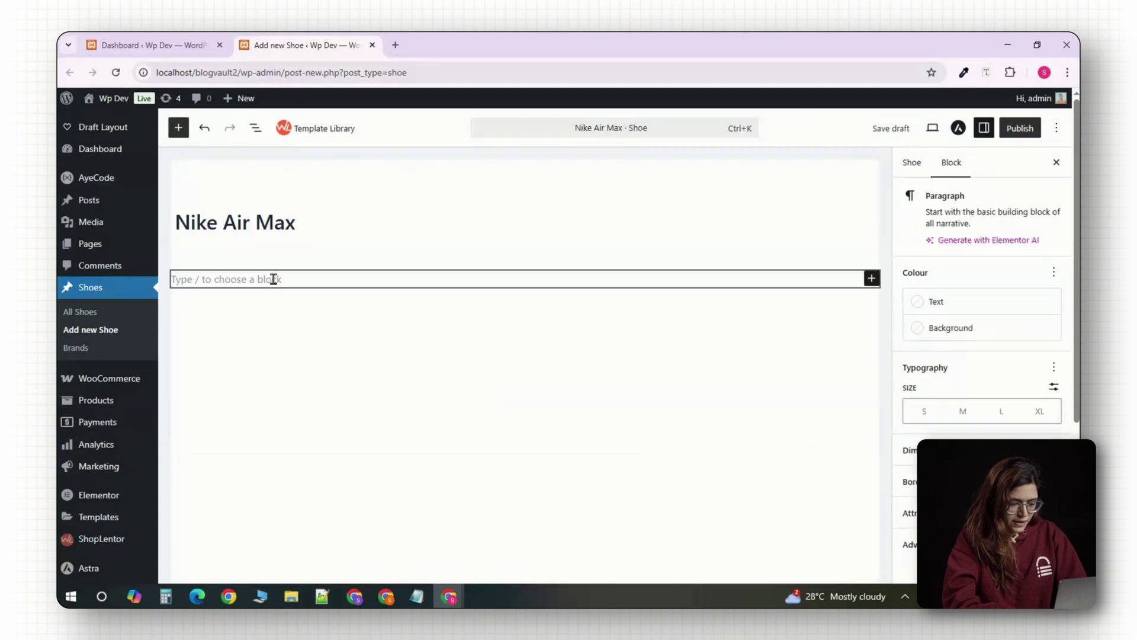
{"action": "type", "text": "Iconic lifestyle sneakers with visible Air Max cushioning for all-day comfort and style."}
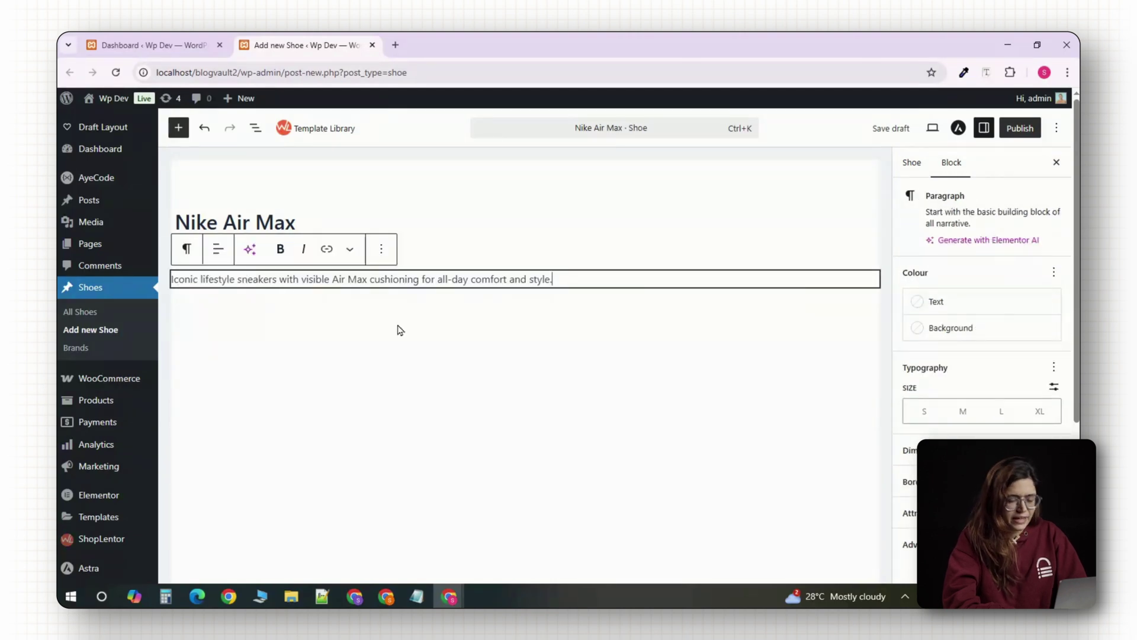
Enter price 129.99, keep size range UK 6, and paste 'Engineered Mesh with React Foam' as material.
{"action": "scroll", "coordinate": [480, 337], "scroll_direction": "down", "scroll_amount": 1}
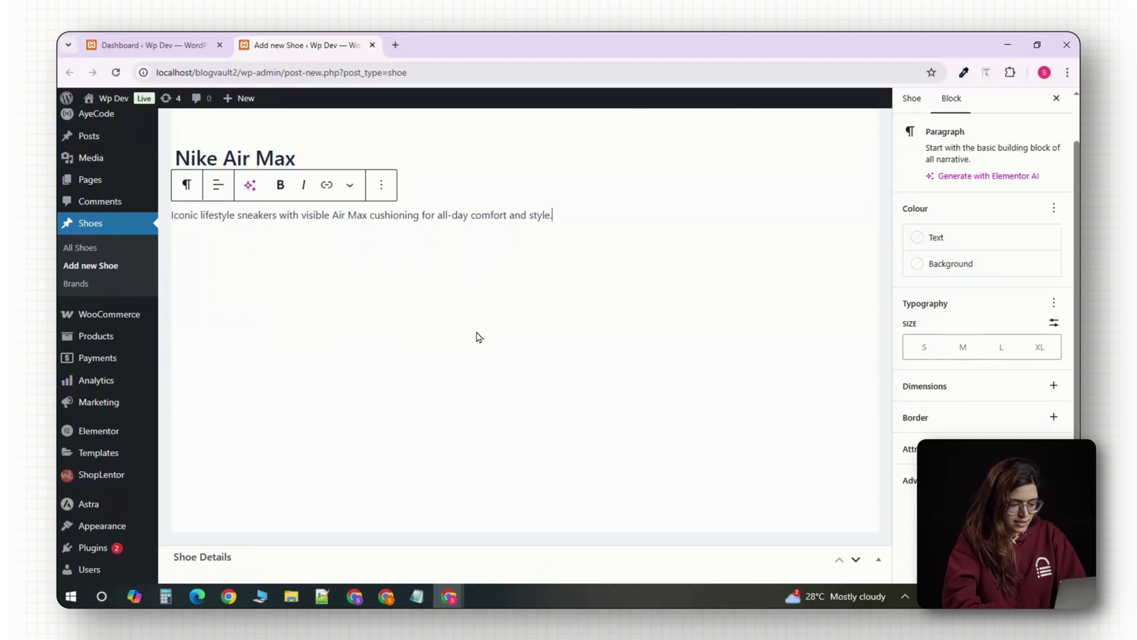
{"action": "scroll", "coordinate": [479, 337], "scroll_direction": "down", "scroll_amount": 3}
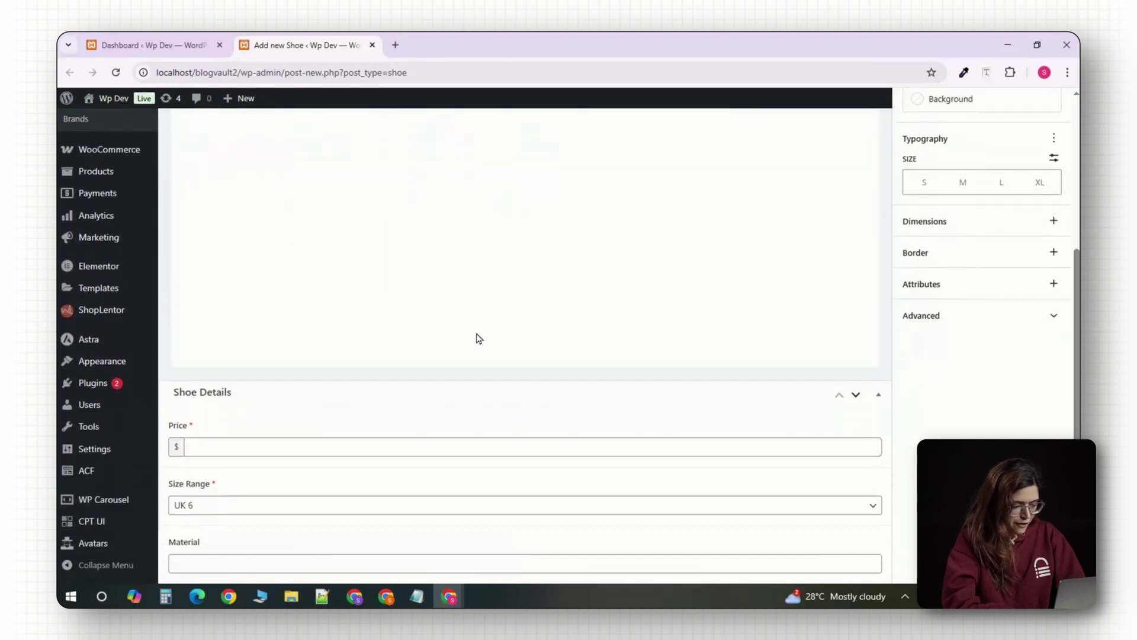
{"action": "left_click", "coordinate": [190, 447]}
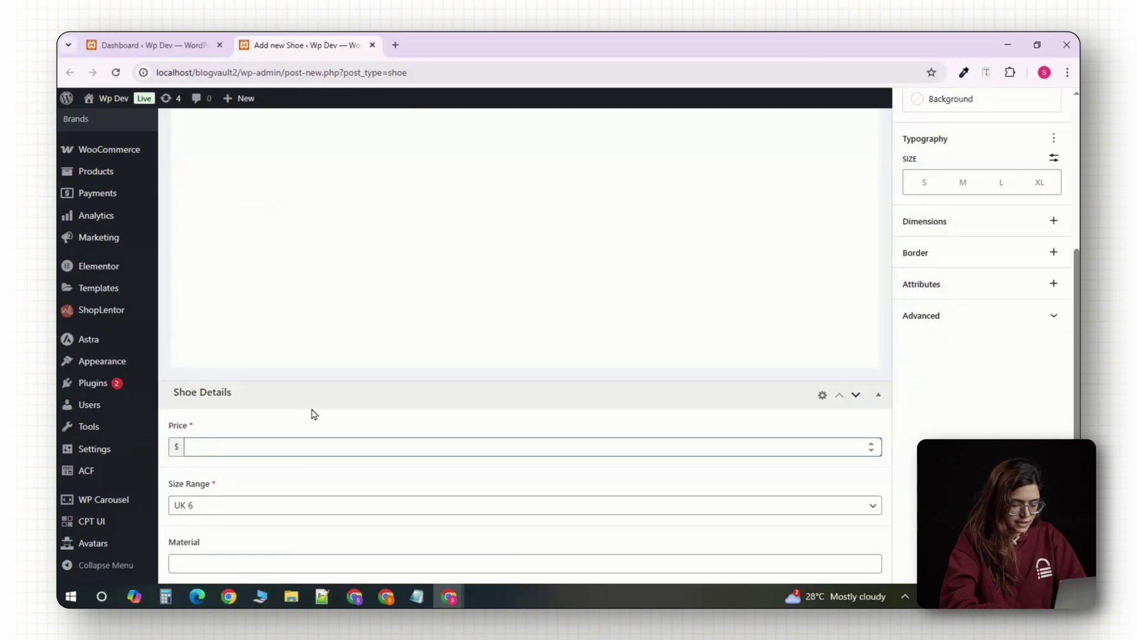
{"action": "type", "text": "129.99"}
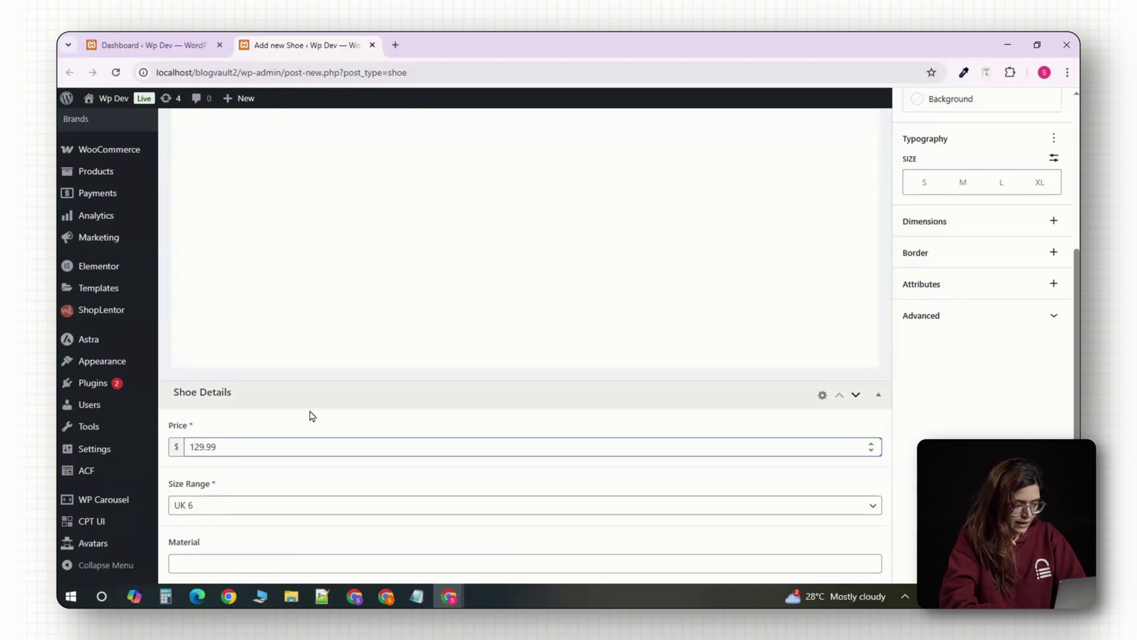
{"action": "left_click", "coordinate": [211, 507]}
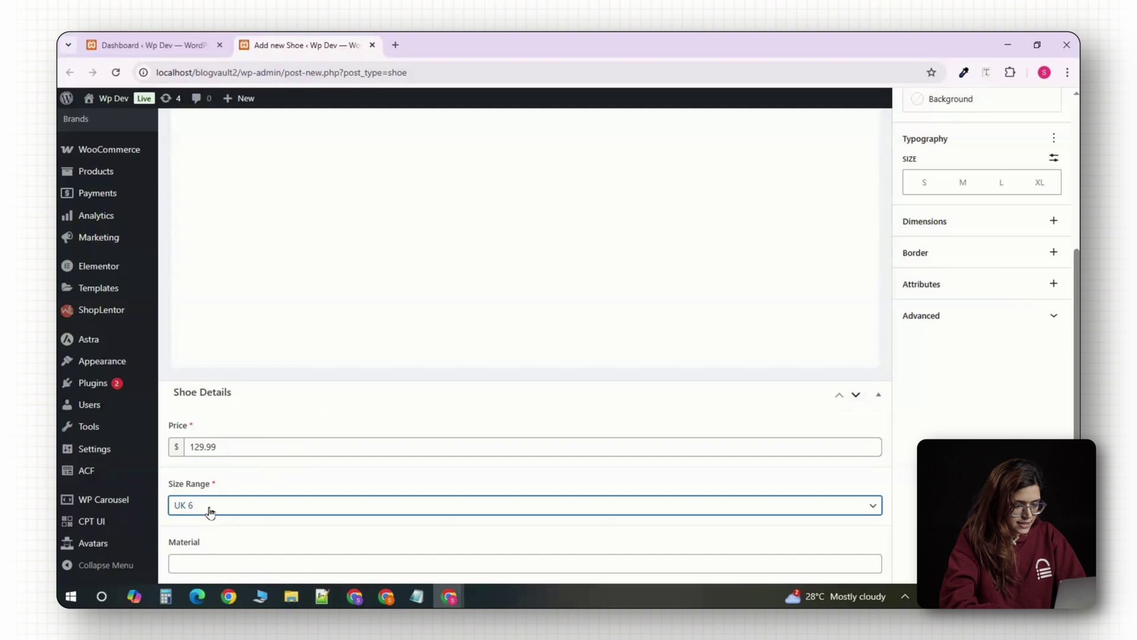
{"action": "left_click", "coordinate": [270, 507]}
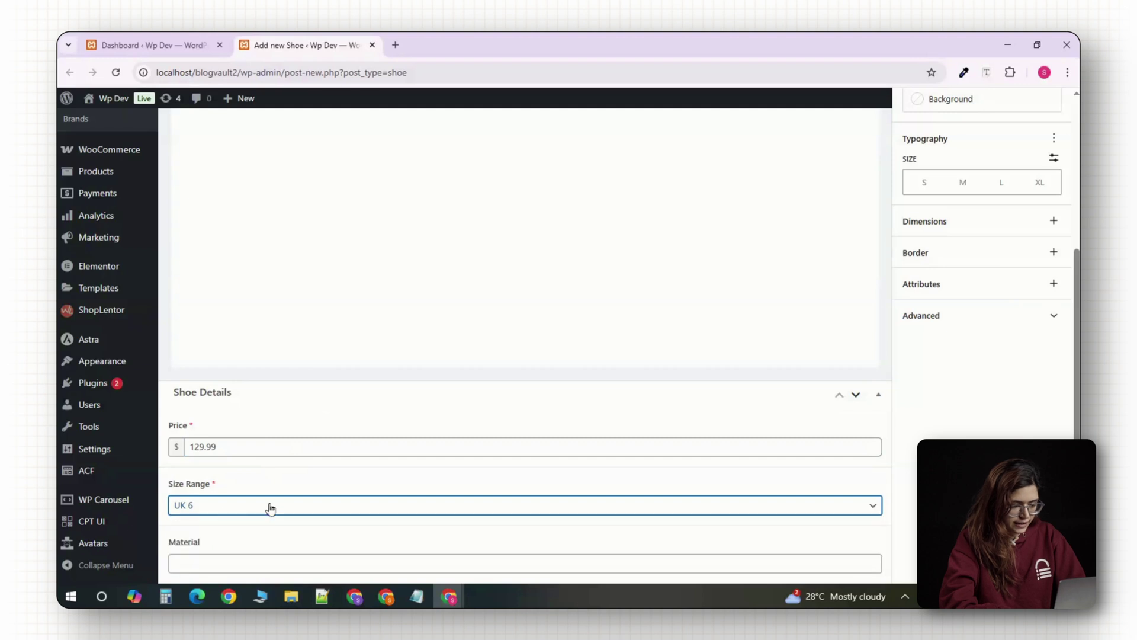
{"action": "left_click", "coordinate": [217, 511]}
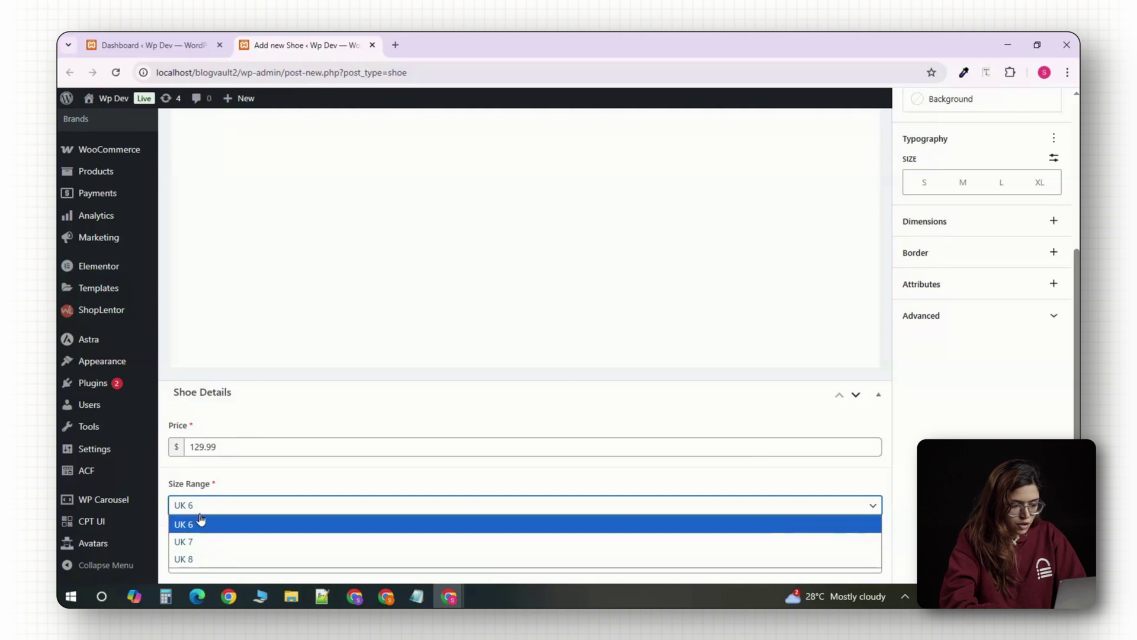
{"action": "left_click", "coordinate": [203, 523]}
{"action": "left_click", "coordinate": [228, 562]}
{"action": "type", "text": "Engineered Mesh with React Foam"}
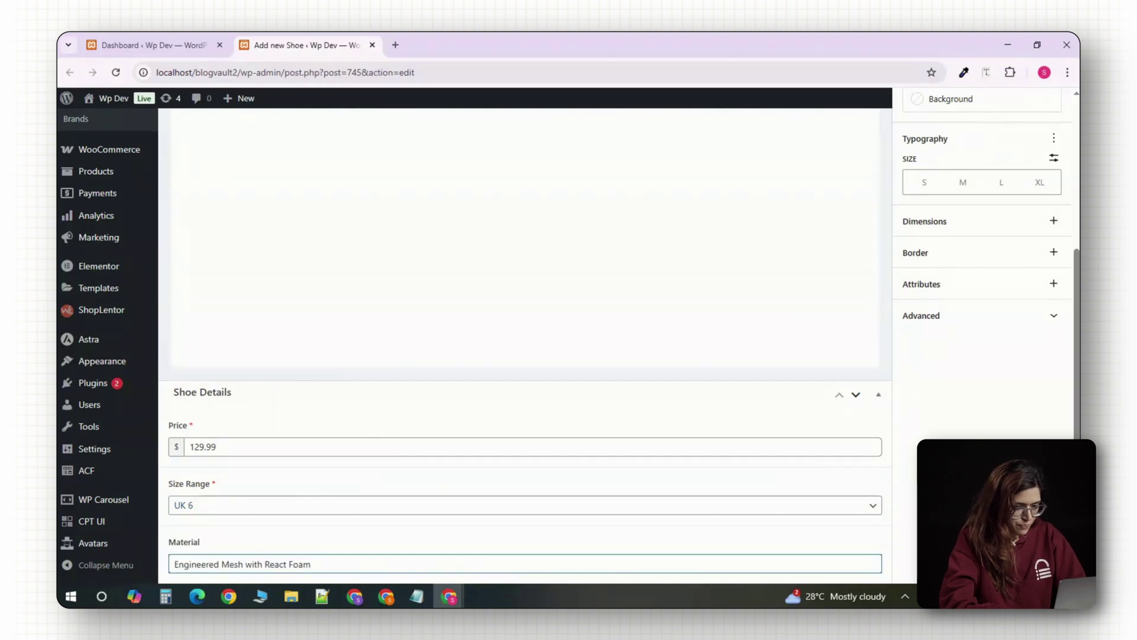
{"action": "scroll", "coordinate": [525, 344], "scroll_direction": "up", "scroll_amount": 4}
Set the black-and-white Nike Dunk photo from the Media Library as the shoe's featured image.
{"action": "left_click", "coordinate": [912, 163]}
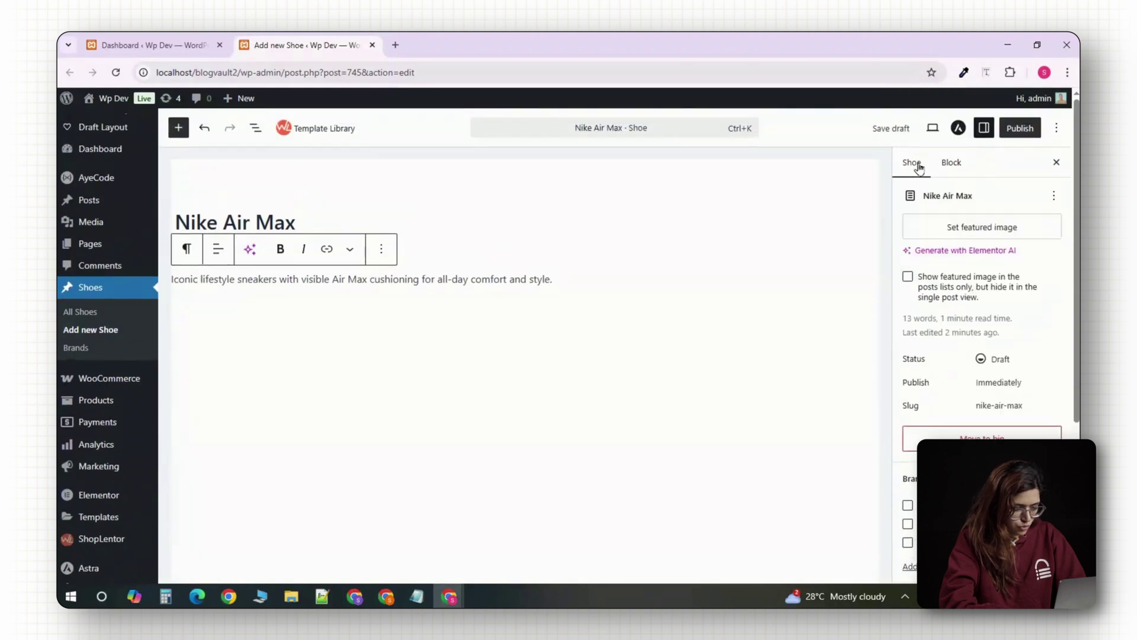
{"action": "scroll", "coordinate": [909, 363], "scroll_direction": "down", "scroll_amount": 3}
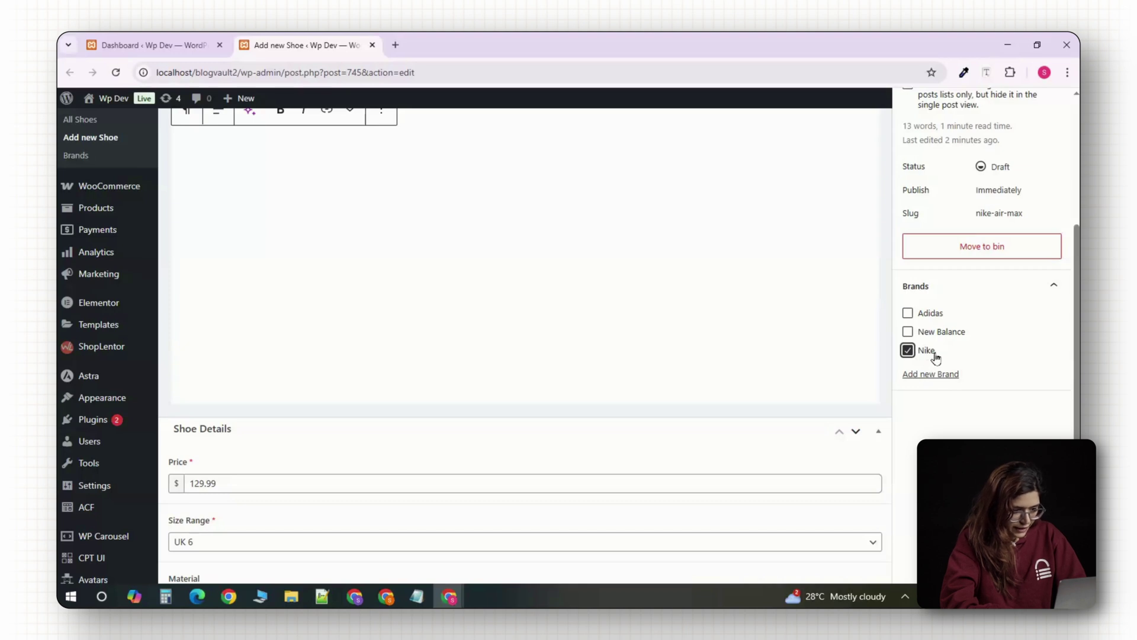
{"action": "scroll", "coordinate": [907, 355], "scroll_direction": "up", "scroll_amount": 4}
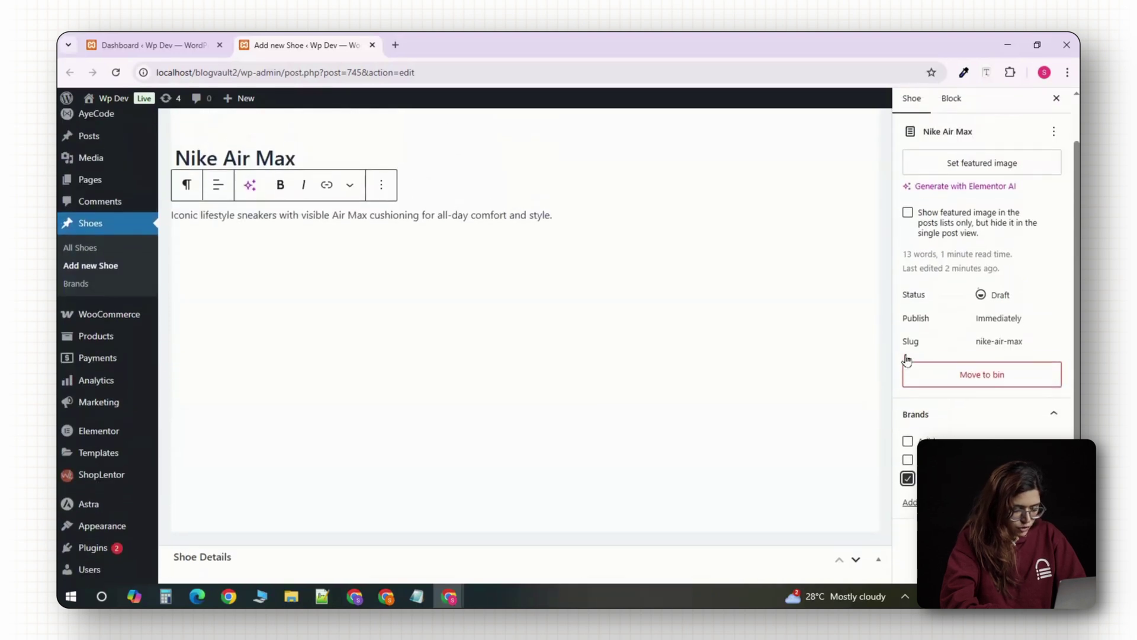
{"action": "left_click", "coordinate": [972, 235]}
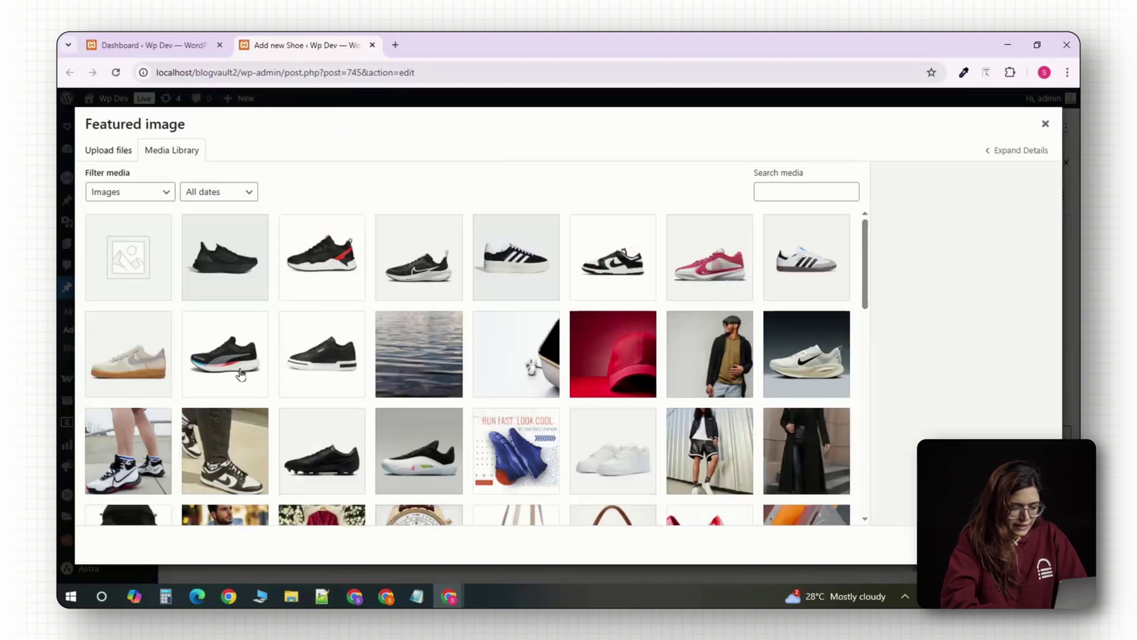
{"action": "left_click", "coordinate": [164, 351]}
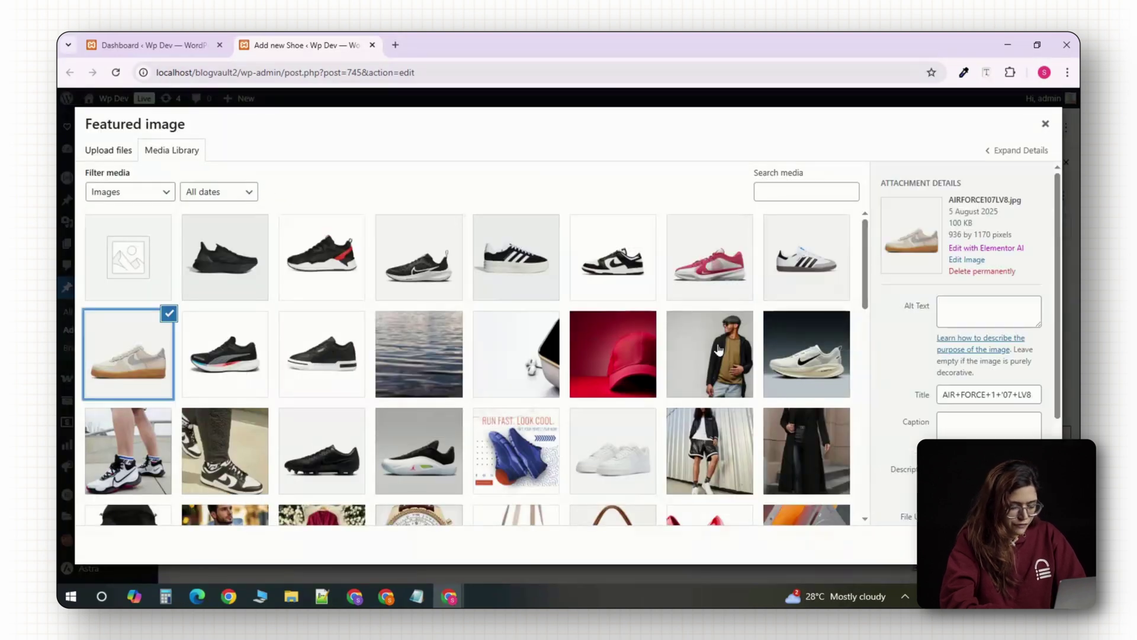
{"action": "left_click", "coordinate": [633, 279]}
{"action": "left_click", "coordinate": [1010, 544]}
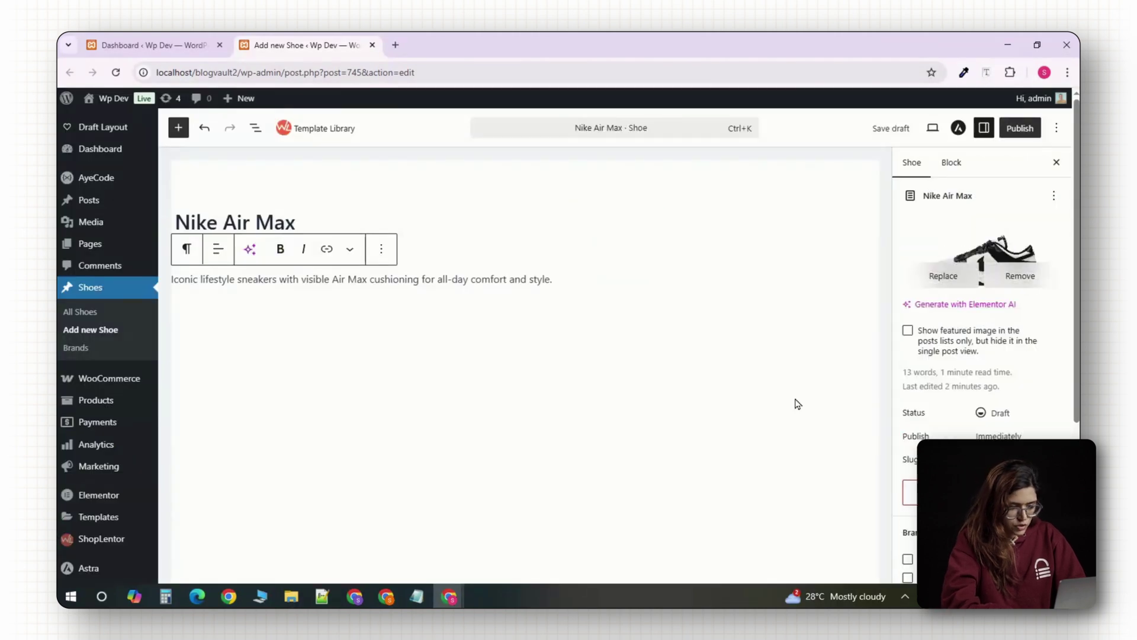
Publish Nike Air Max, then bring up the View link options for it in All Shoes.
{"action": "left_click", "coordinate": [1019, 129]}
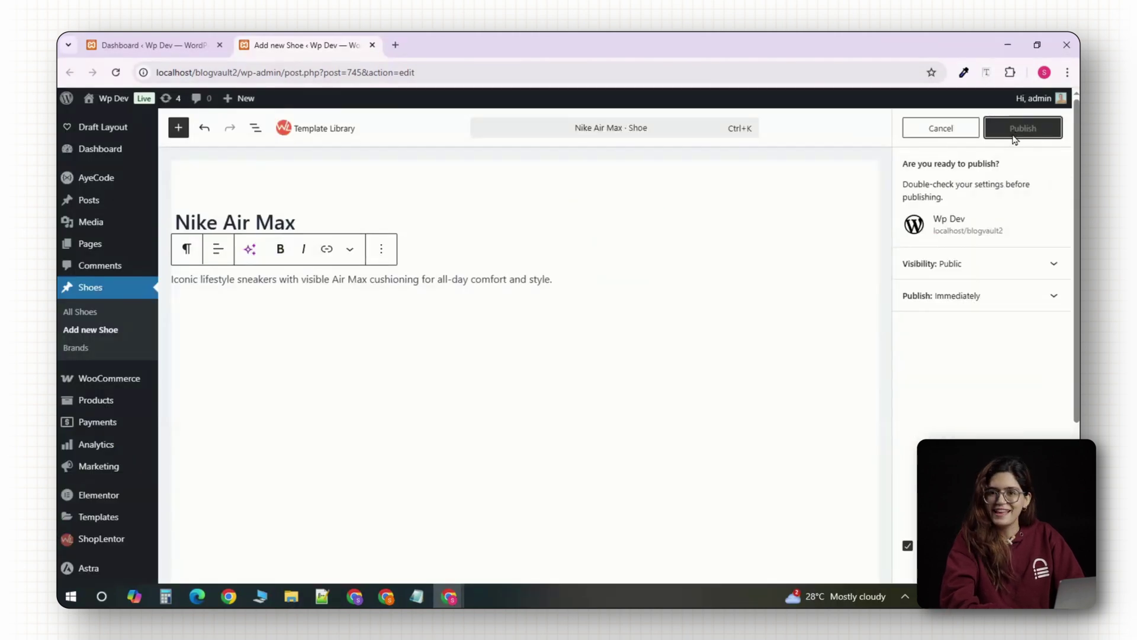
{"action": "left_click", "coordinate": [1006, 136]}
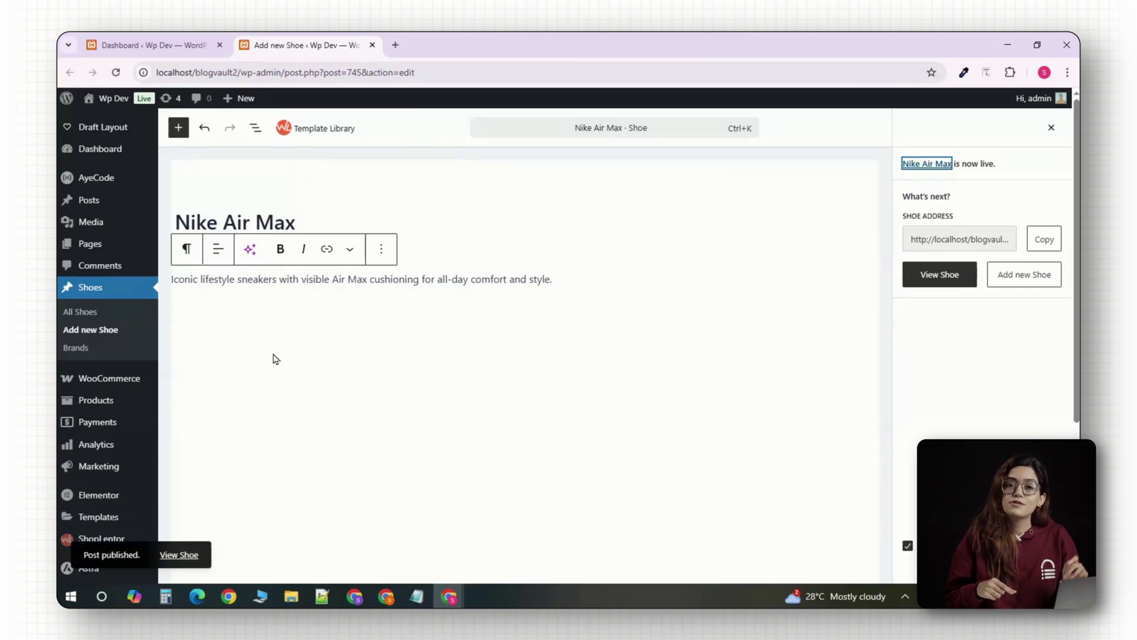
{"action": "key", "text": "ctrl+shift+Tab"}
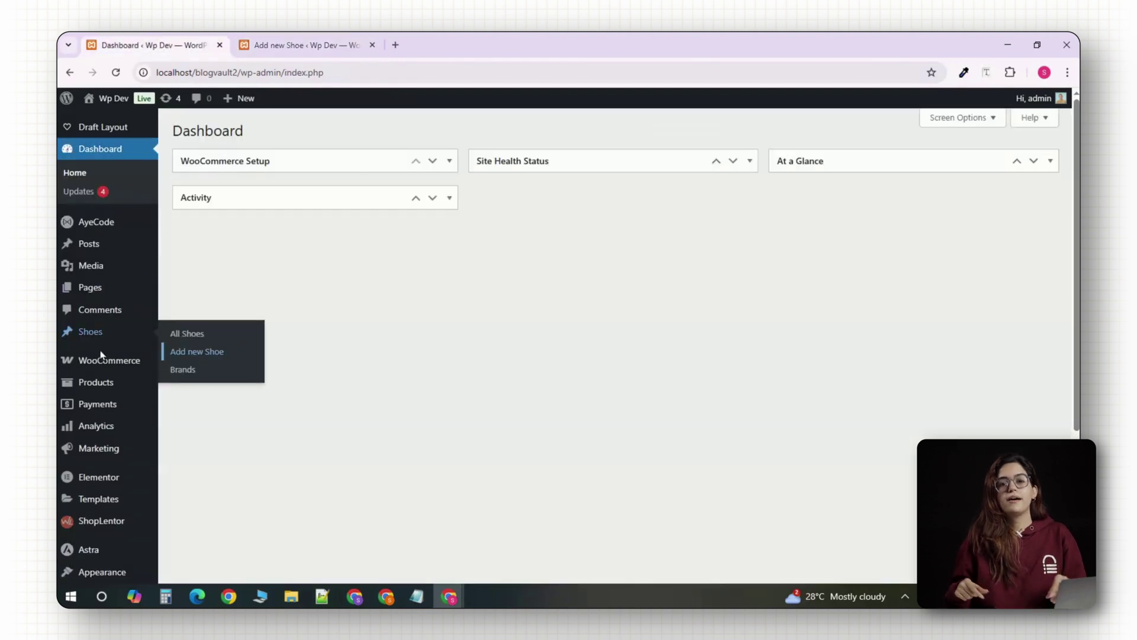
{"action": "left_click", "coordinate": [183, 335]}
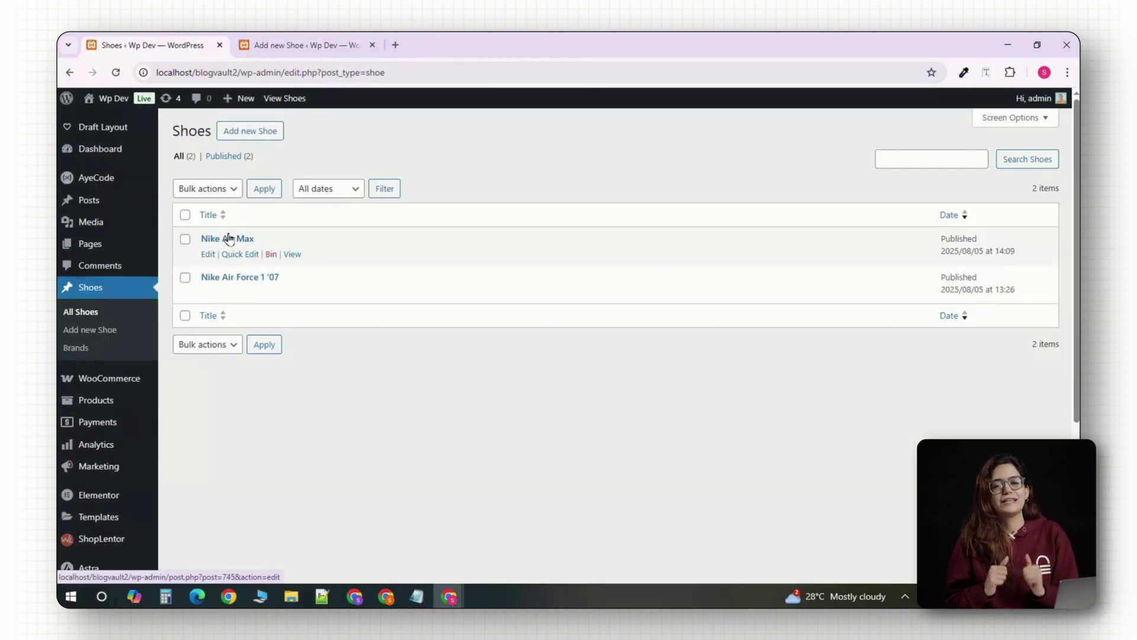
{"action": "right_click", "coordinate": [293, 256]}
Open the live Nike Air Max page in a new tab and switch to it.
{"action": "left_click", "coordinate": [306, 275]}
{"action": "left_click", "coordinate": [498, 52]}
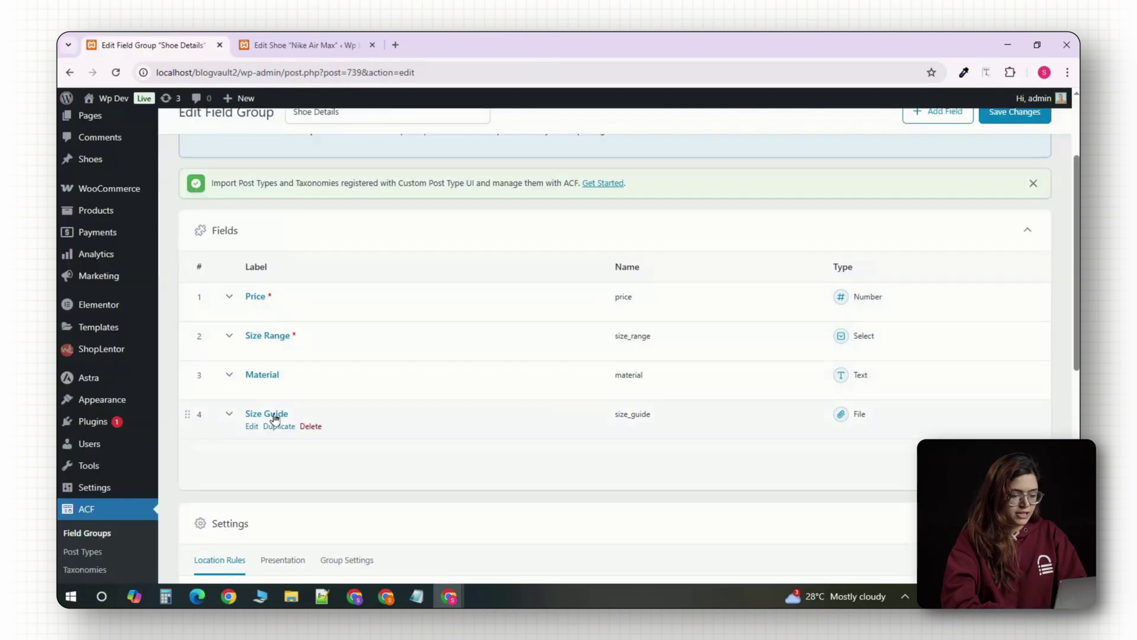
Open the Theme Builder in a new tab and start a new single post template.
{"action": "mouse_move", "coordinate": [102, 354]}
{"action": "mouse_move", "coordinate": [99, 331]}
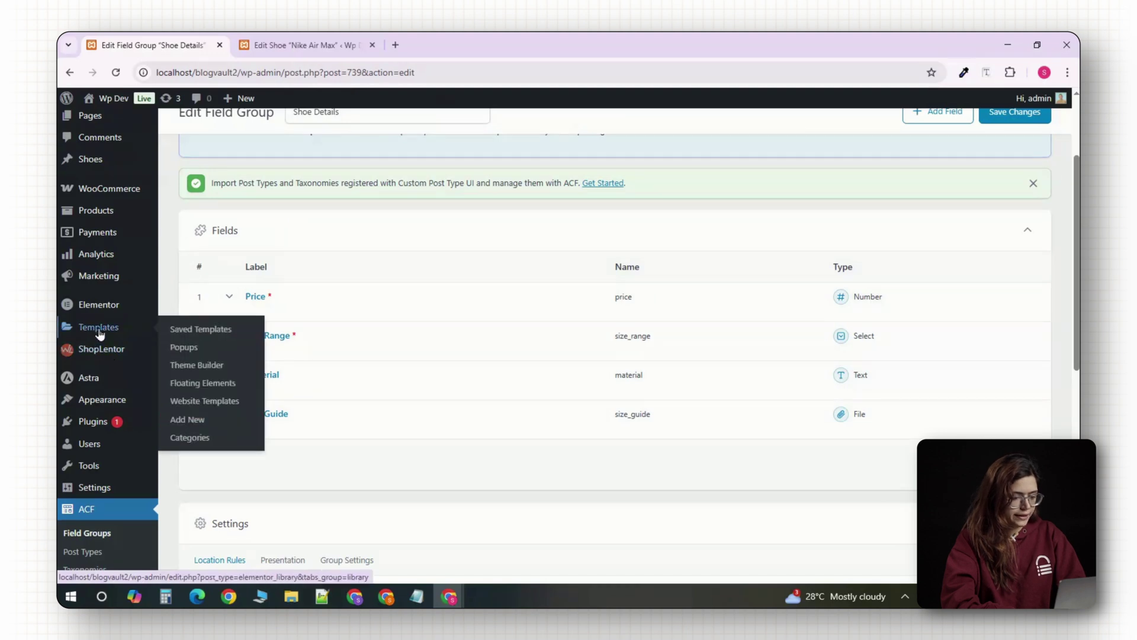
{"action": "right_click", "coordinate": [190, 371]}
{"action": "left_click", "coordinate": [239, 376]}
{"action": "left_click", "coordinate": [431, 47]}
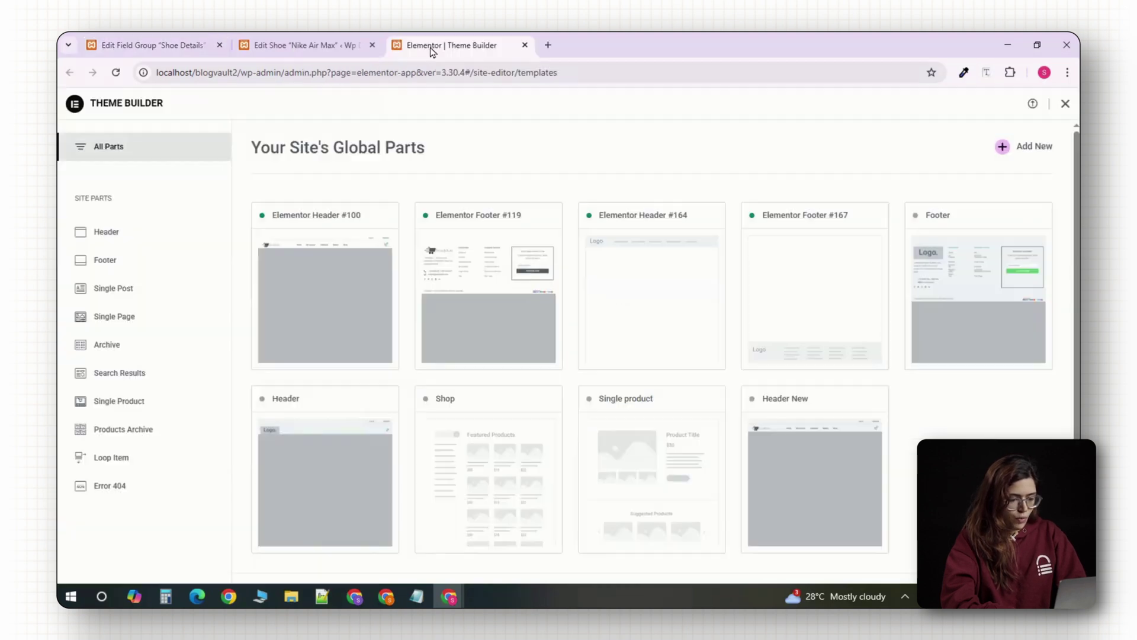
{"action": "left_click", "coordinate": [130, 289]}
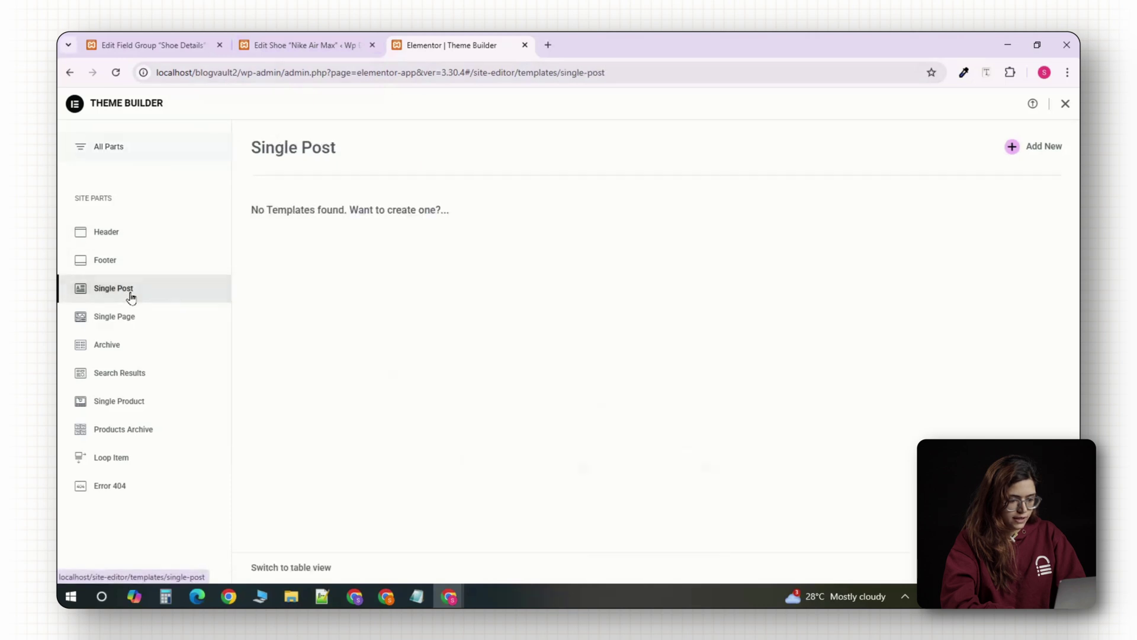
{"action": "left_click", "coordinate": [1022, 149]}
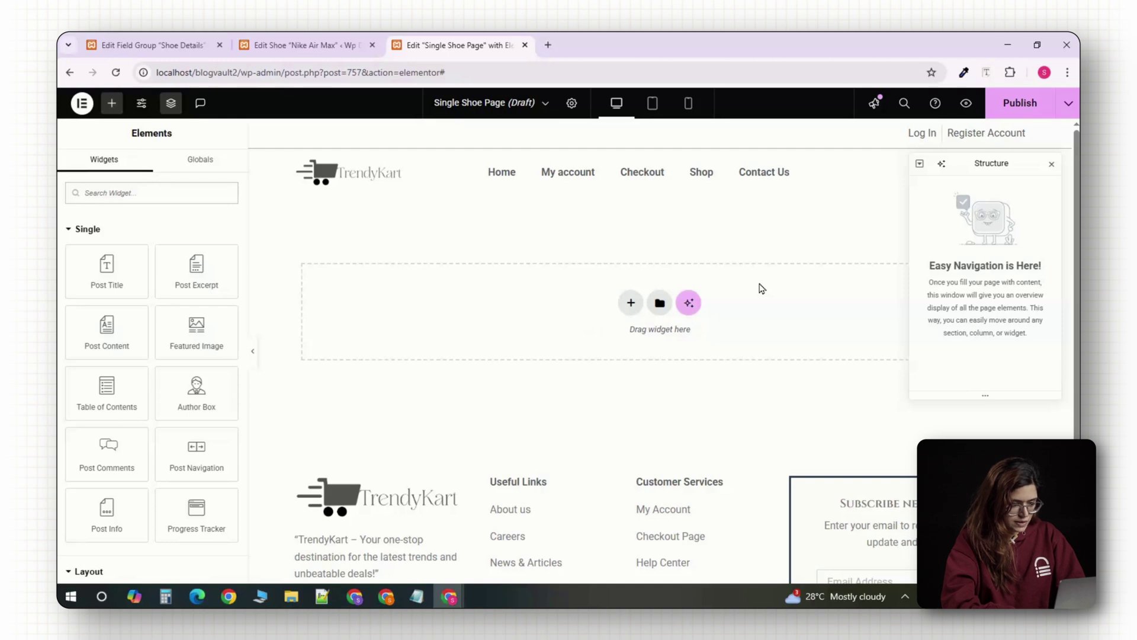
Add the post's Featured Image widget to the empty template.
{"action": "left_click", "coordinate": [631, 303]}
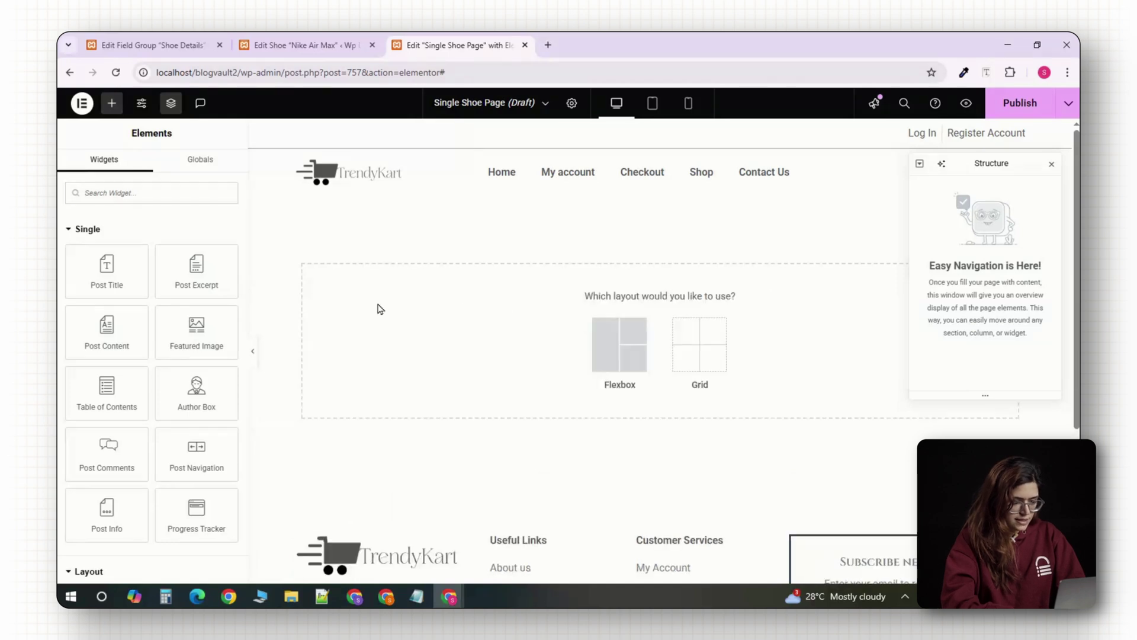
{"action": "left_click", "coordinate": [192, 344]}
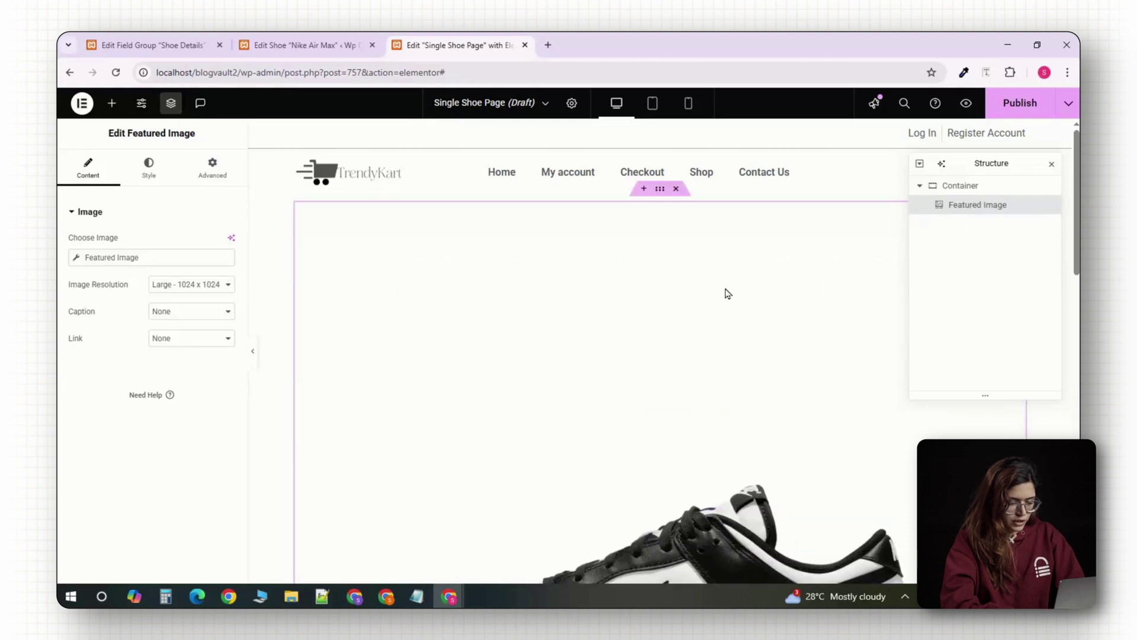
{"action": "scroll", "coordinate": [542, 337], "scroll_direction": "down", "scroll_amount": 9}
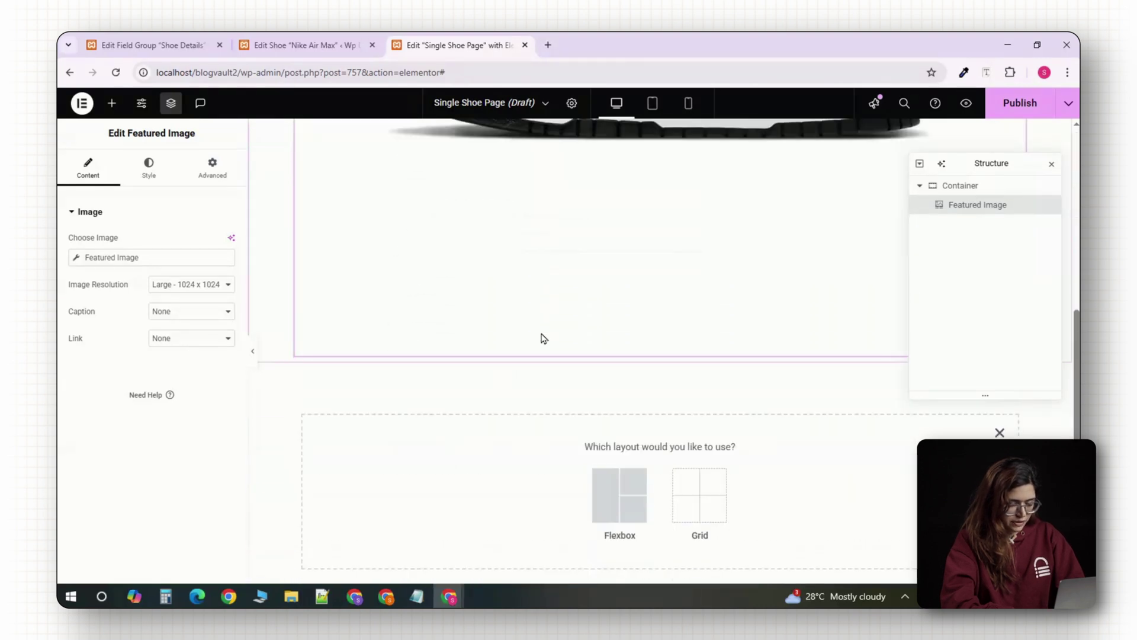
{"action": "scroll", "coordinate": [544, 338], "scroll_direction": "up", "scroll_amount": 10}
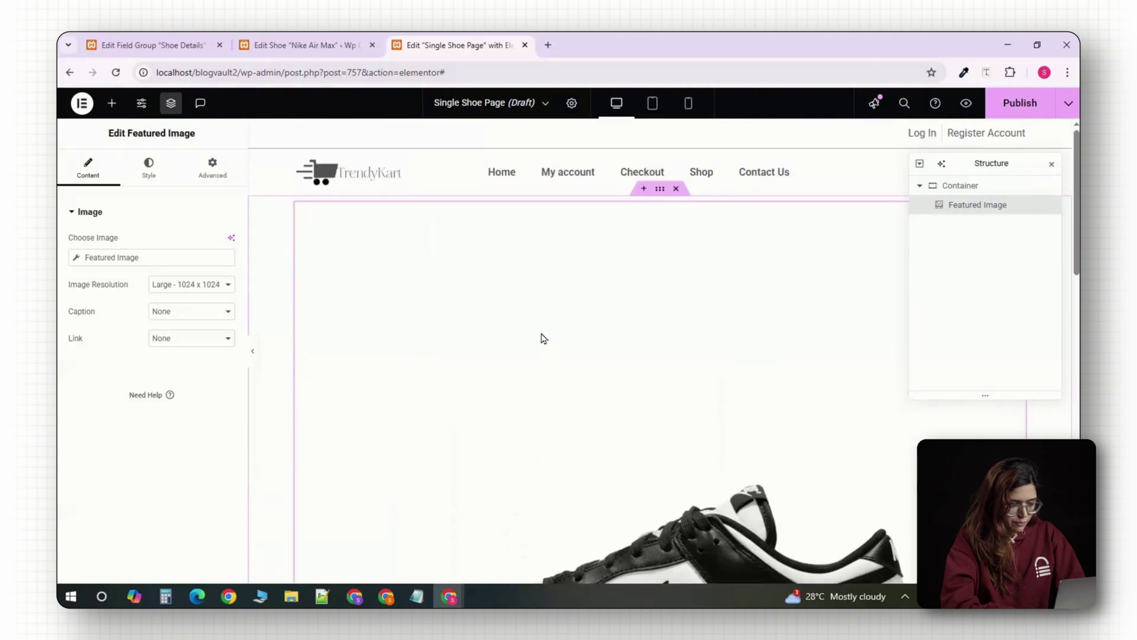
Add a Heading below the image bound to the Post Title dynamic tag, previewing 'Nike Air Max'.
{"action": "left_click", "coordinate": [112, 103]}
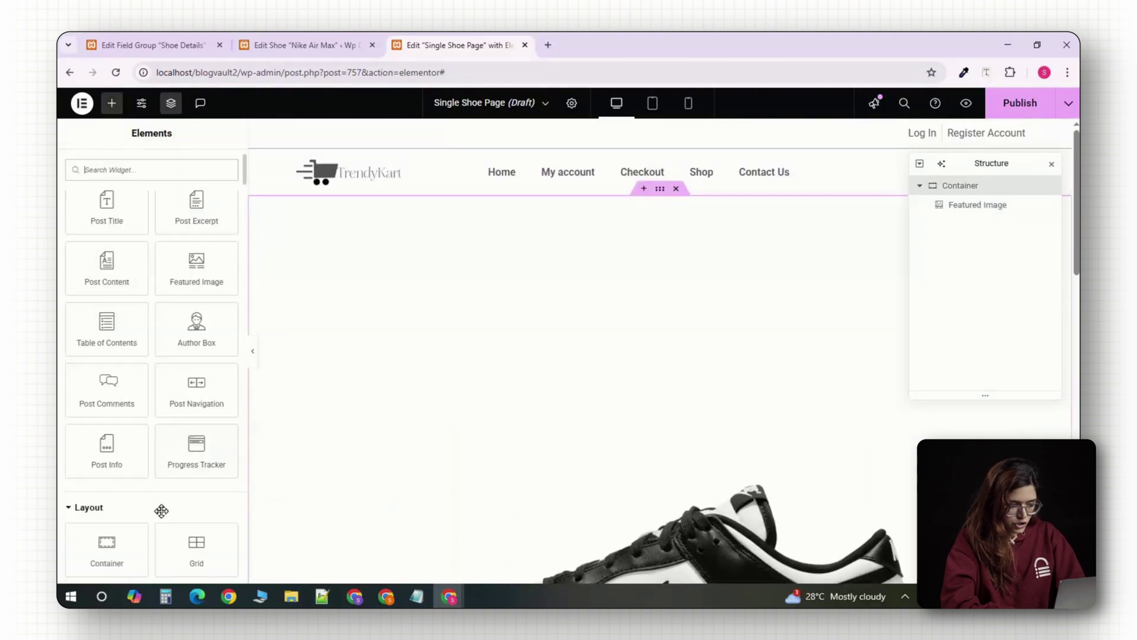
{"action": "scroll", "coordinate": [161, 511], "scroll_direction": "down", "scroll_amount": 2}
{"action": "left_click", "coordinate": [109, 509]}
{"action": "left_click", "coordinate": [227, 259]}
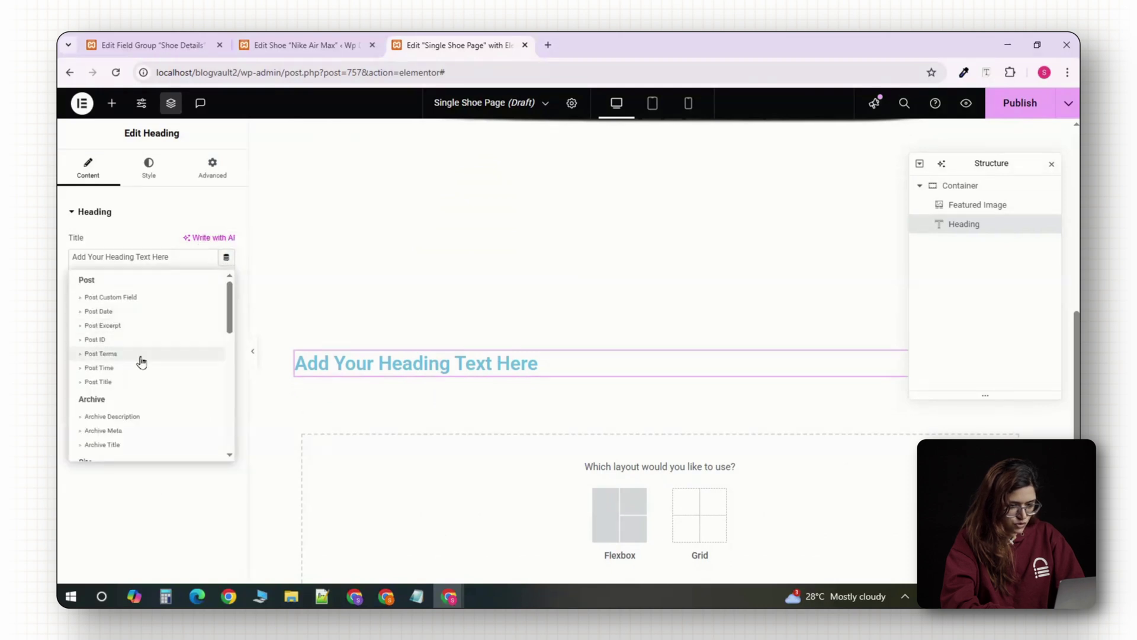
{"action": "left_click", "coordinate": [101, 382]}
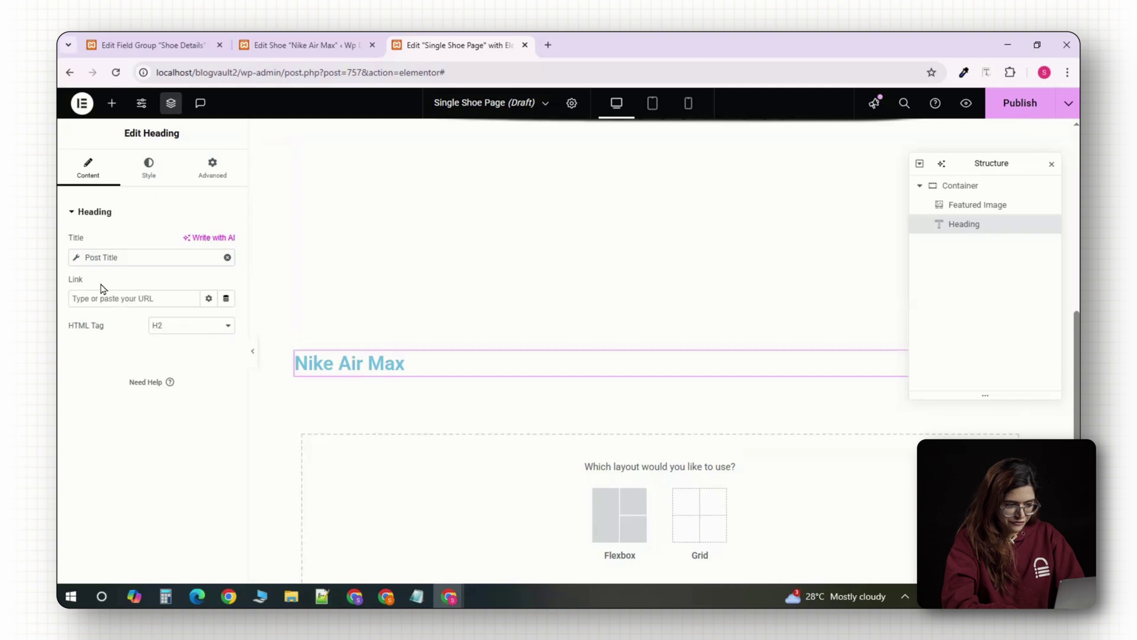
Add a text block under the heading bound to the ACF Price field, prefixed with '$'.
{"action": "scroll", "coordinate": [131, 402], "scroll_direction": "down", "scroll_amount": 1}
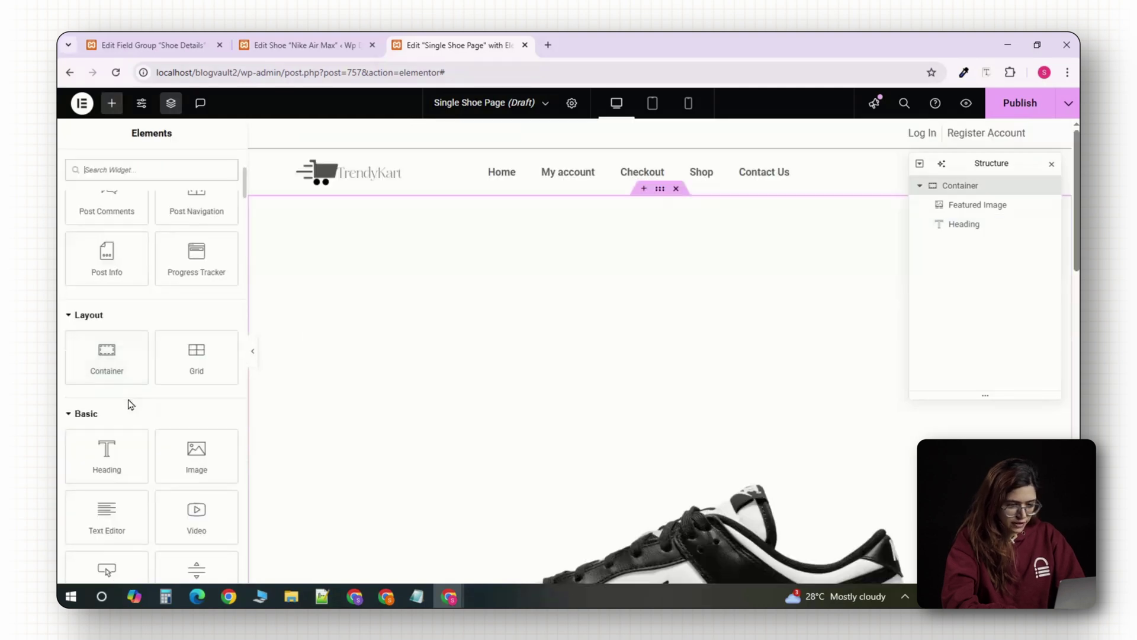
{"action": "left_click", "coordinate": [119, 527]}
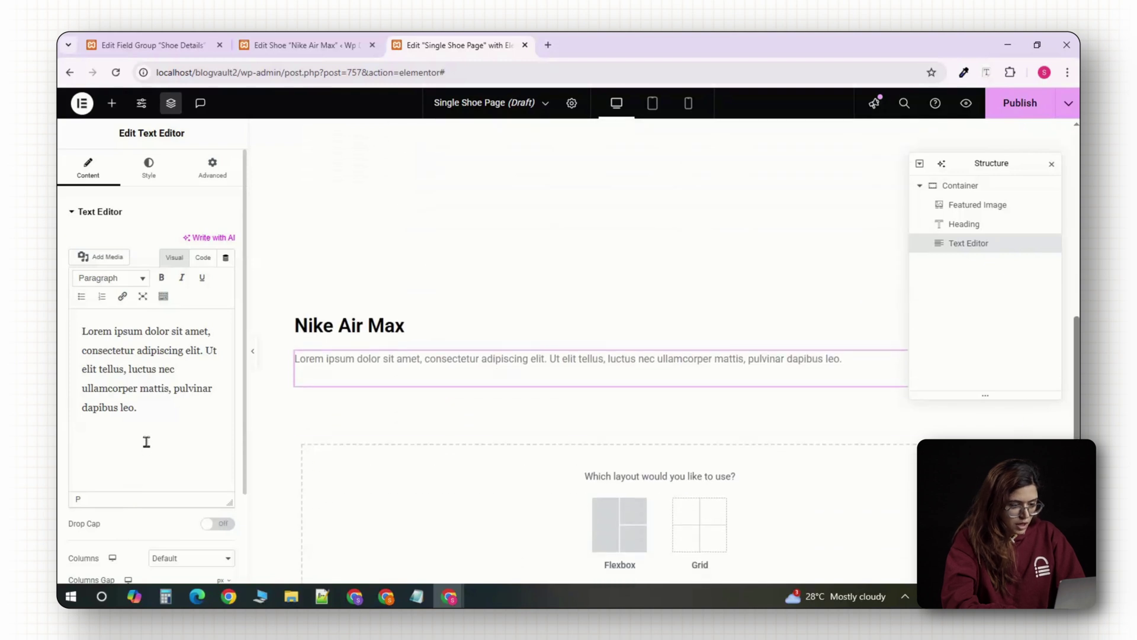
{"action": "left_click", "coordinate": [225, 261]}
{"action": "scroll", "coordinate": [186, 363], "scroll_direction": "down", "scroll_amount": 6}
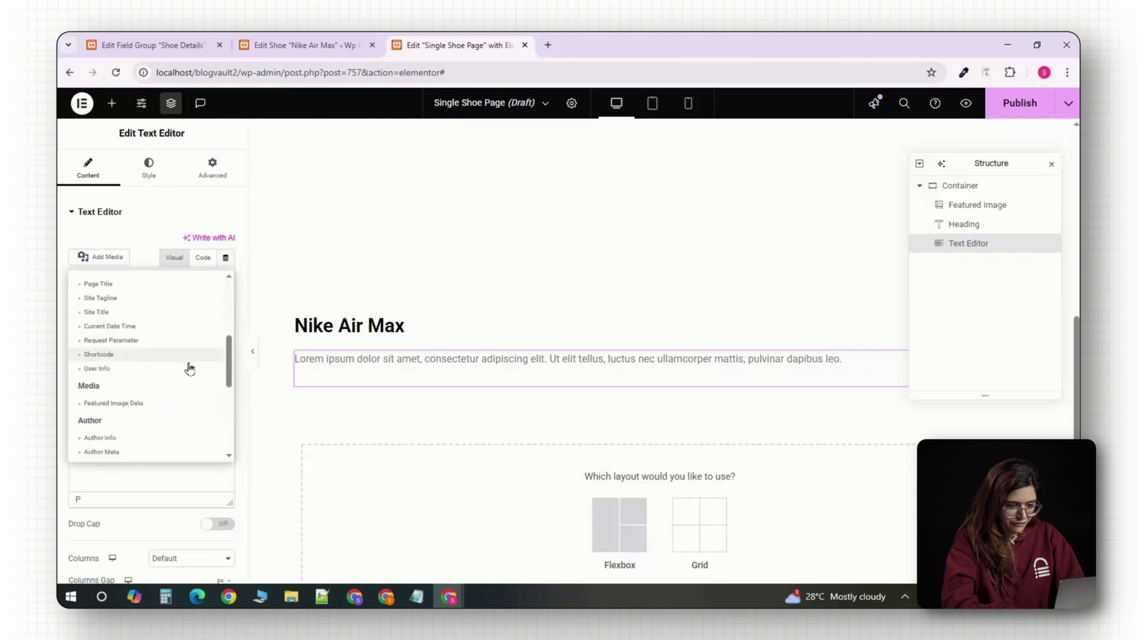
{"action": "left_click", "coordinate": [98, 448]}
{"action": "left_click", "coordinate": [183, 320]}
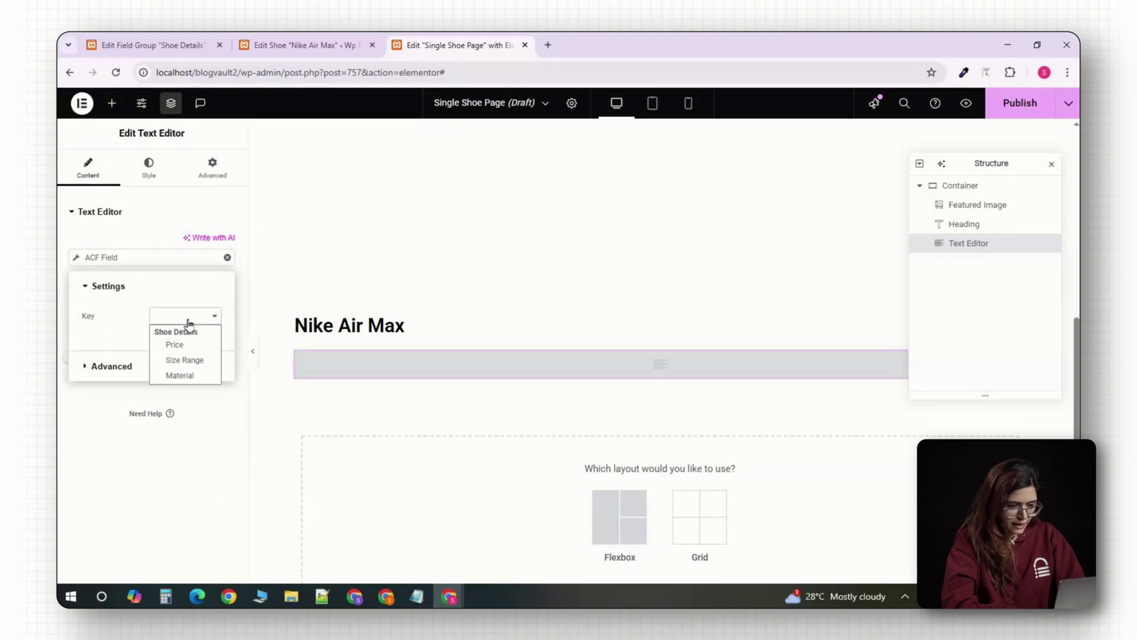
{"action": "left_click", "coordinate": [179, 347]}
{"action": "left_click", "coordinate": [90, 368]}
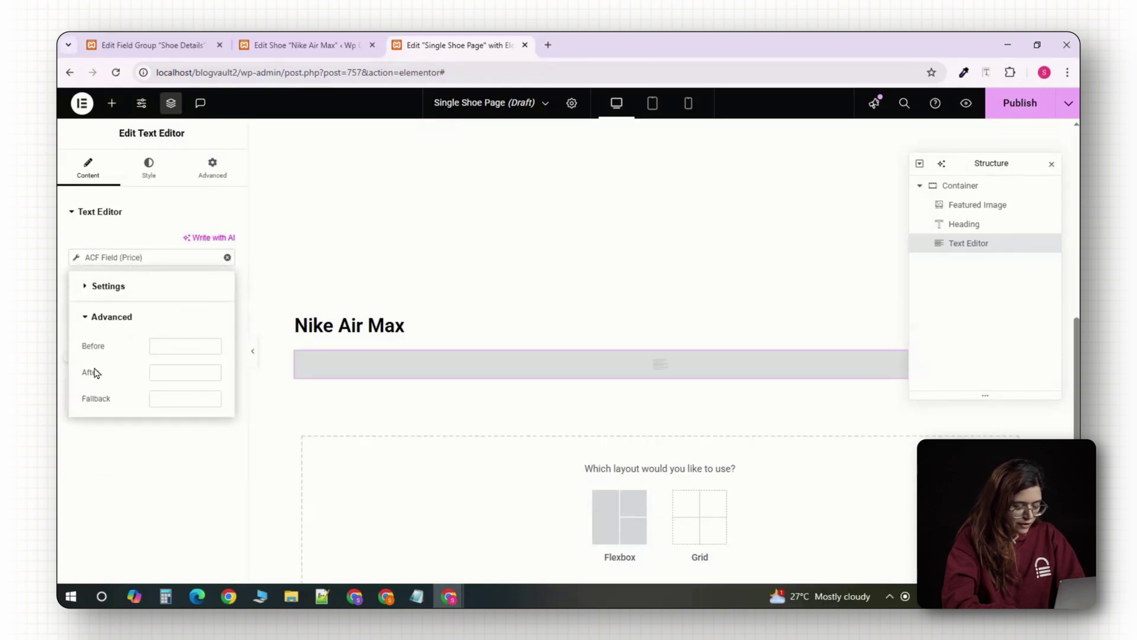
{"action": "left_click", "coordinate": [173, 348]}
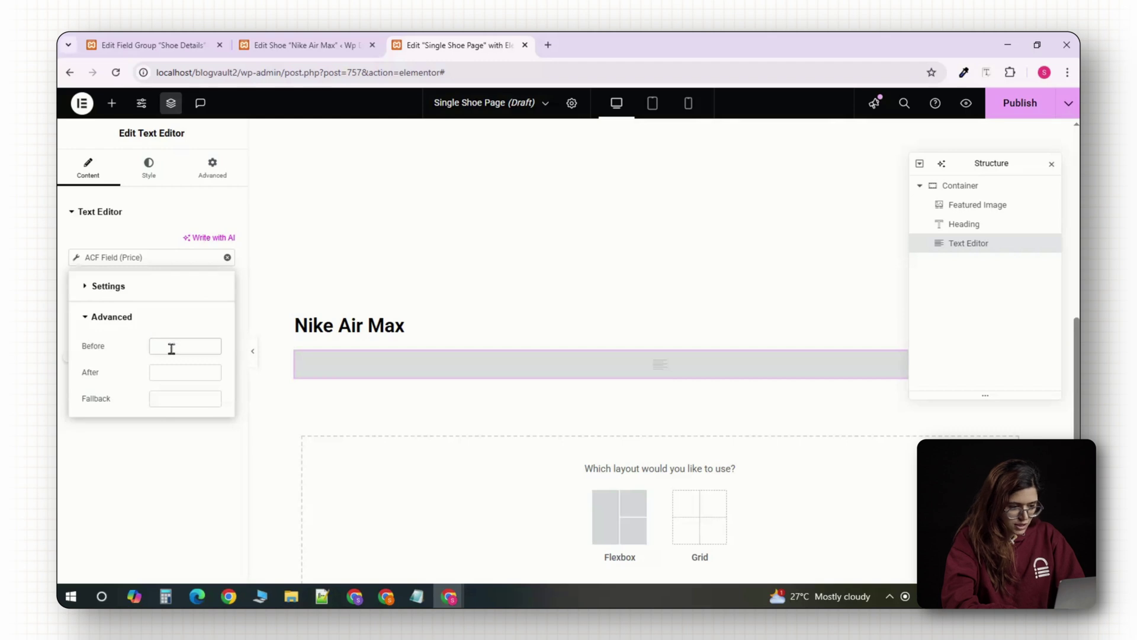
{"action": "type", "text": "$"}
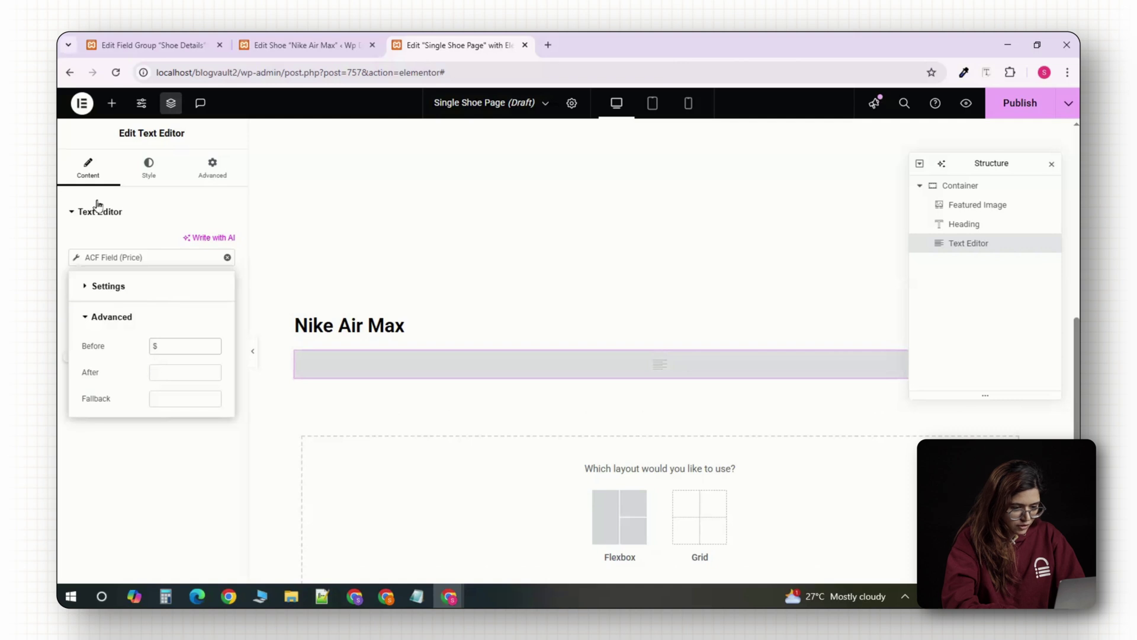
Style the price text in colour #D87272, font size 20, semi bold (600).
{"action": "left_click", "coordinate": [149, 168]}
{"action": "left_click", "coordinate": [226, 408]}
{"action": "left_click", "coordinate": [222, 259]}
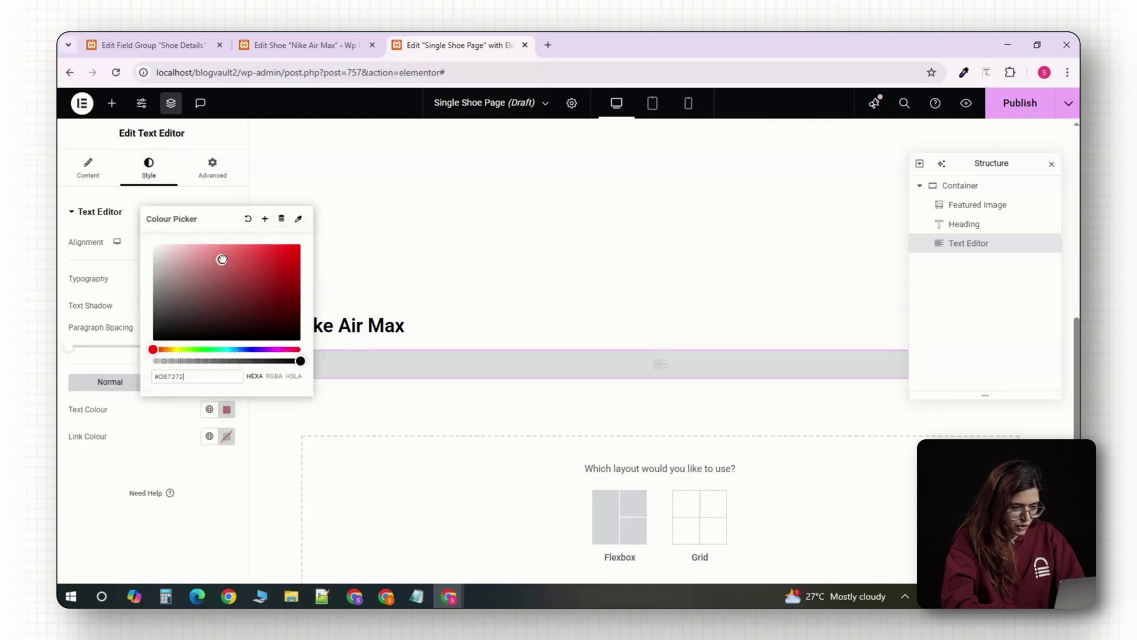
{"action": "key", "text": "Escape"}
{"action": "left_click", "coordinate": [226, 278]}
{"action": "left_click", "coordinate": [88, 382]}
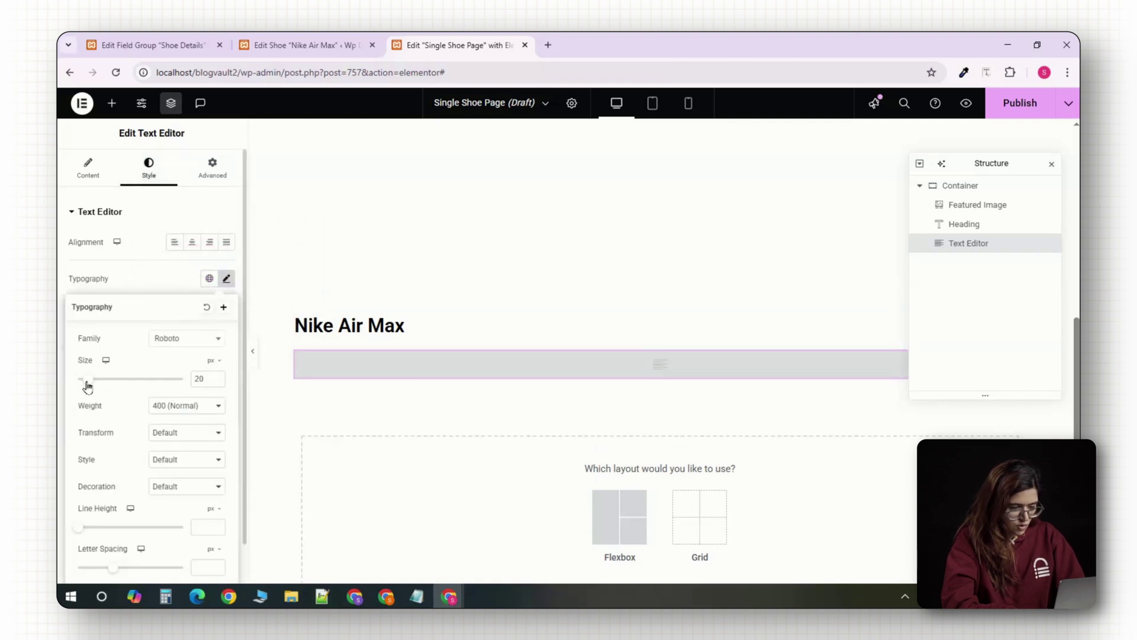
{"action": "left_click", "coordinate": [186, 405]}
{"action": "left_click", "coordinate": [183, 294]}
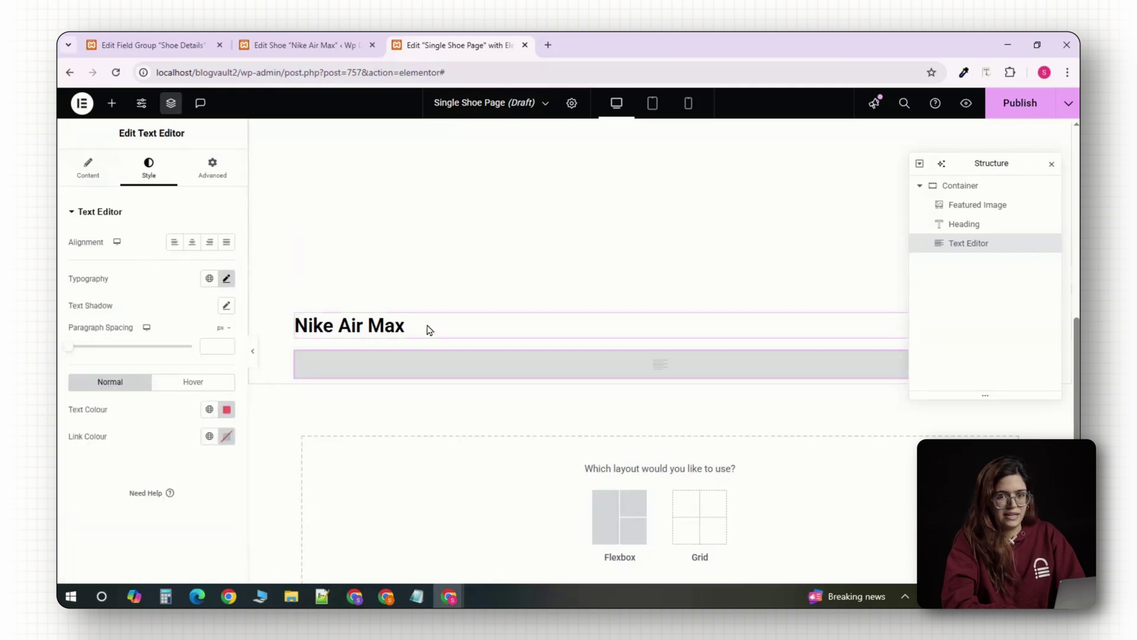
{"action": "left_click", "coordinate": [111, 103]}
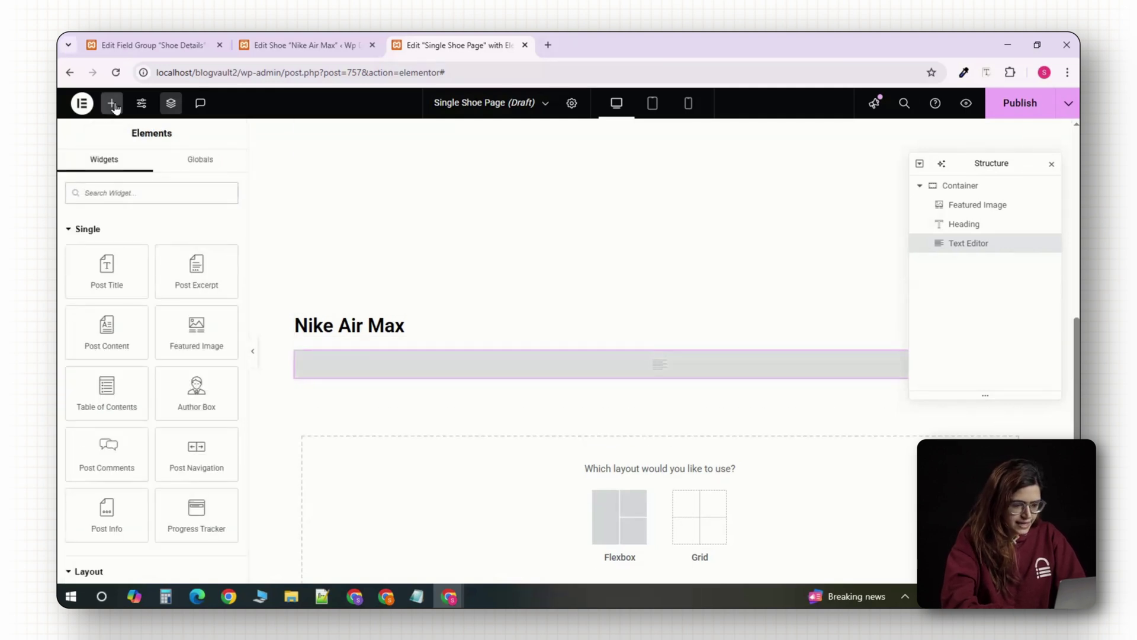
Add a second text block under the price showing the ACF Size Range field.
{"action": "scroll", "coordinate": [101, 446], "scroll_direction": "down", "scroll_amount": 3}
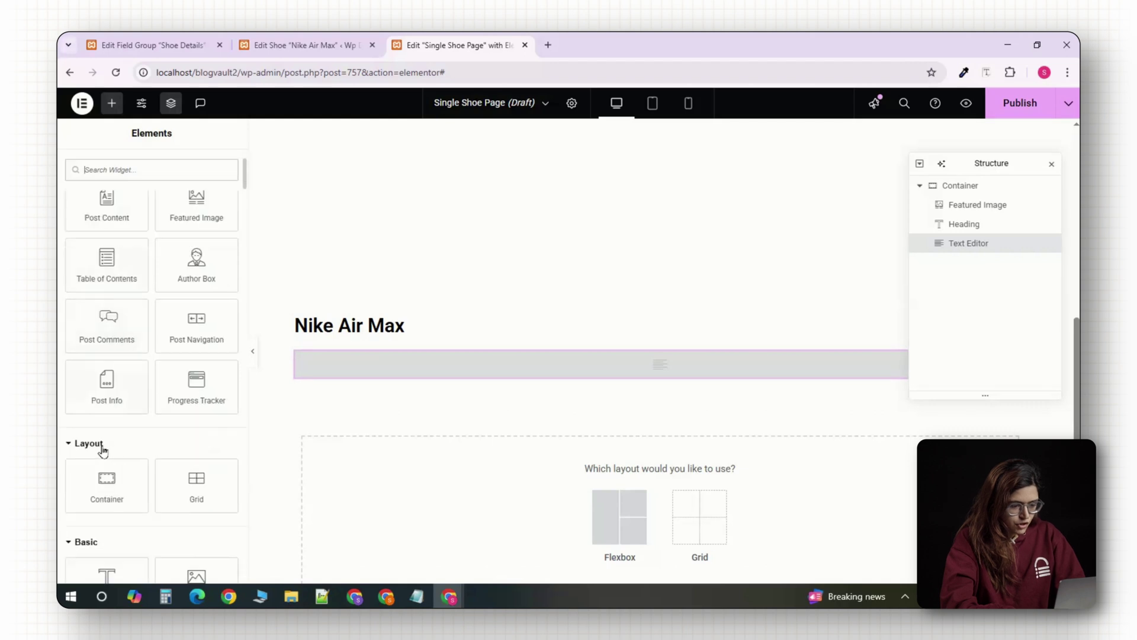
{"action": "left_click", "coordinate": [106, 518]}
{"action": "left_click", "coordinate": [226, 258]}
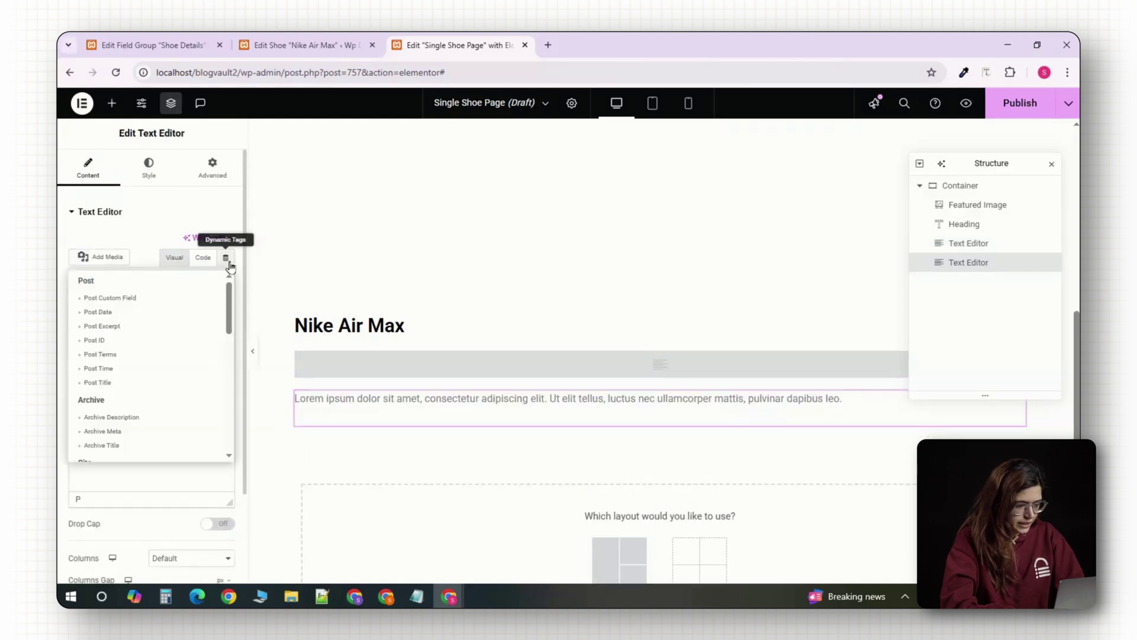
{"action": "scroll", "coordinate": [188, 394], "scroll_direction": "down", "scroll_amount": 10}
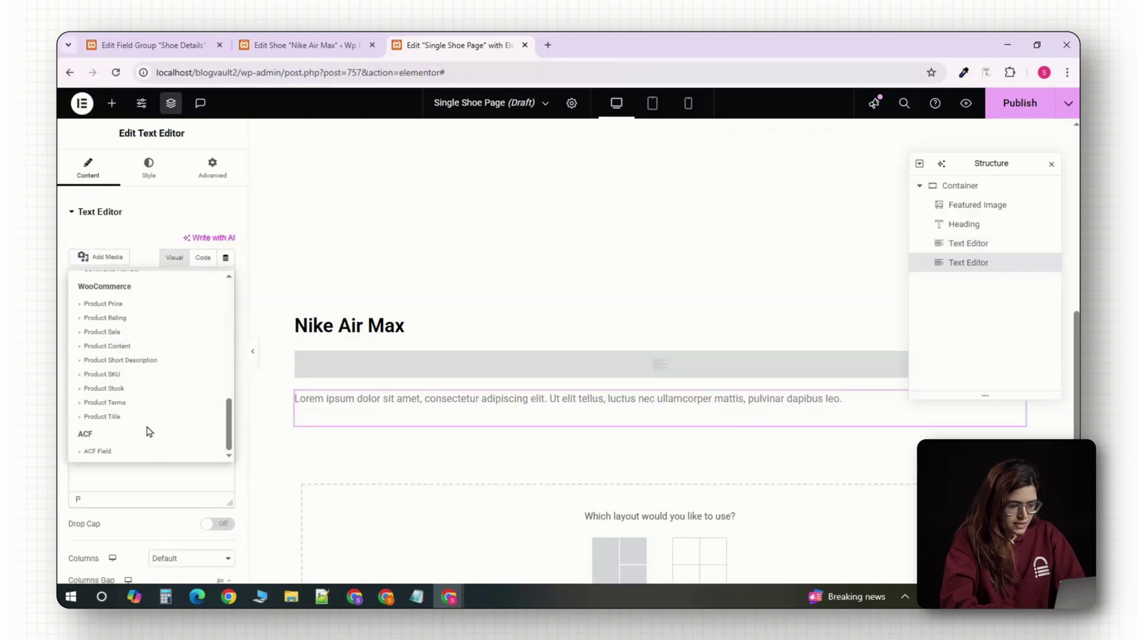
{"action": "left_click", "coordinate": [95, 451]}
{"action": "left_click", "coordinate": [75, 260]}
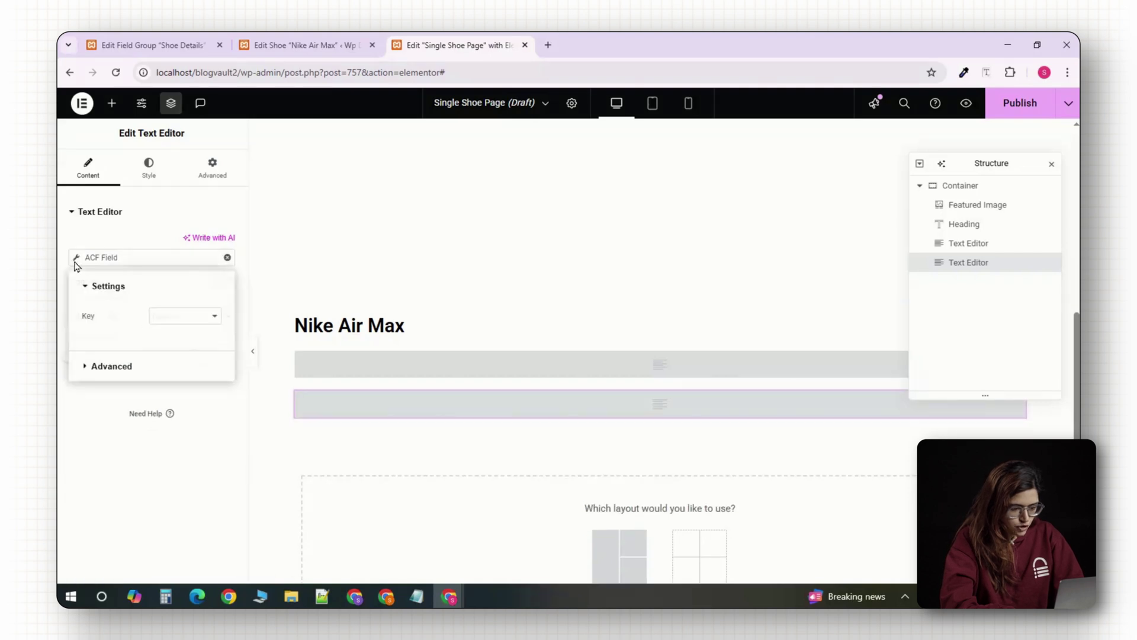
Style the size range text dark #292929 with font size 24.
{"action": "left_click", "coordinate": [149, 168]}
{"action": "left_click", "coordinate": [226, 410]}
{"action": "left_click", "coordinate": [203, 277]}
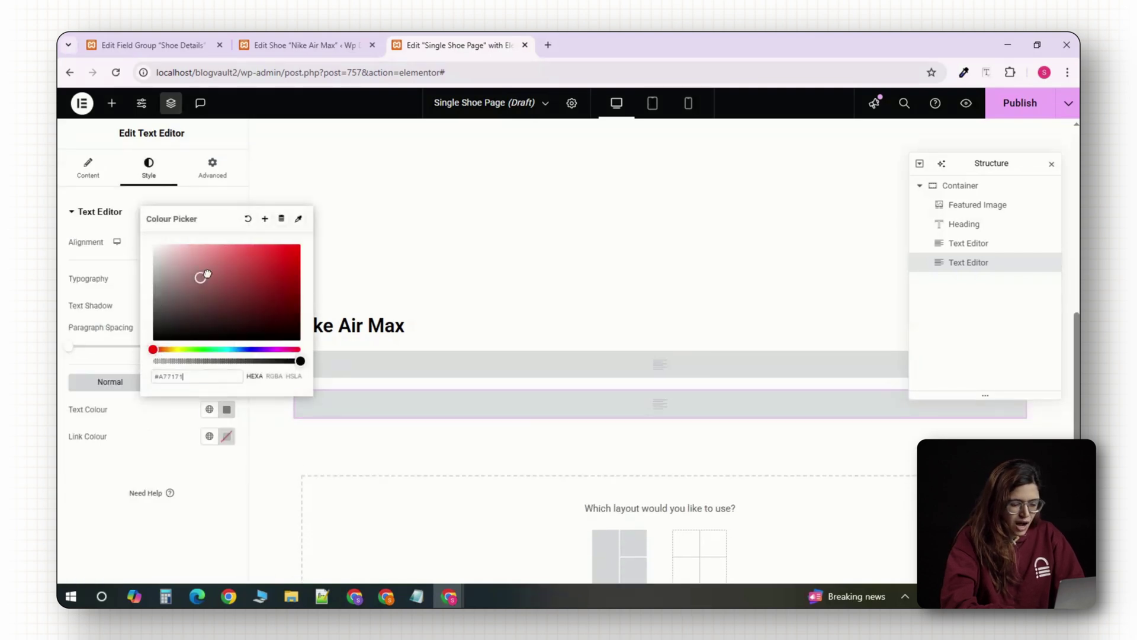
{"action": "left_click_drag", "start_coordinate": [207, 274], "coordinate": [151, 326]}
{"action": "left_click", "coordinate": [177, 345]}
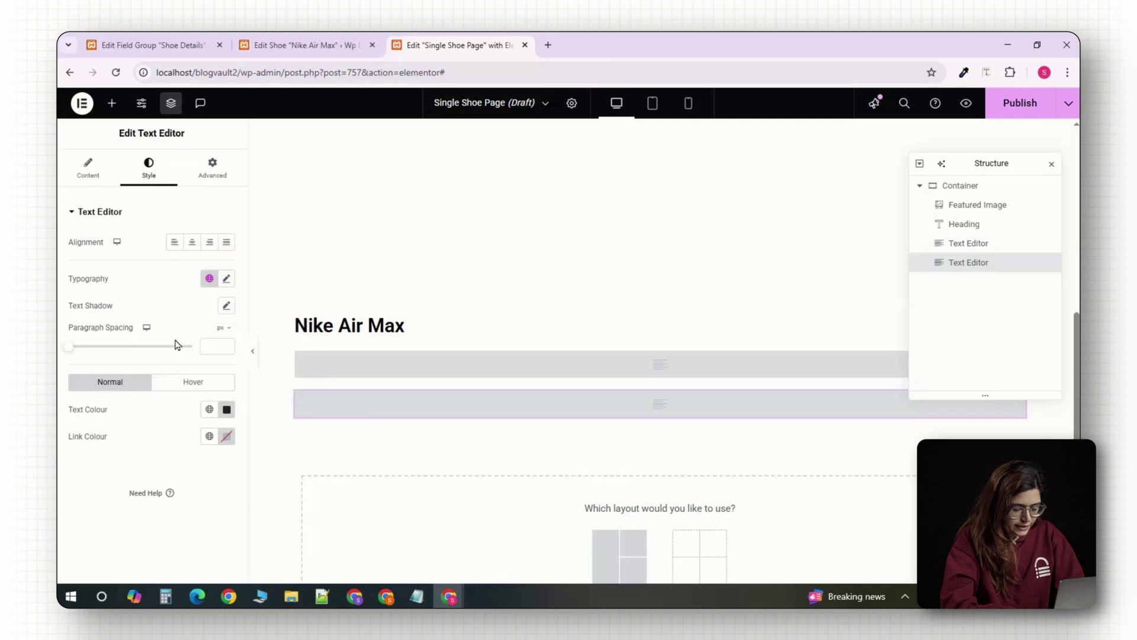
{"action": "left_click", "coordinate": [226, 279]}
{"action": "left_click_drag", "start_coordinate": [78, 380], "coordinate": [92, 383]}
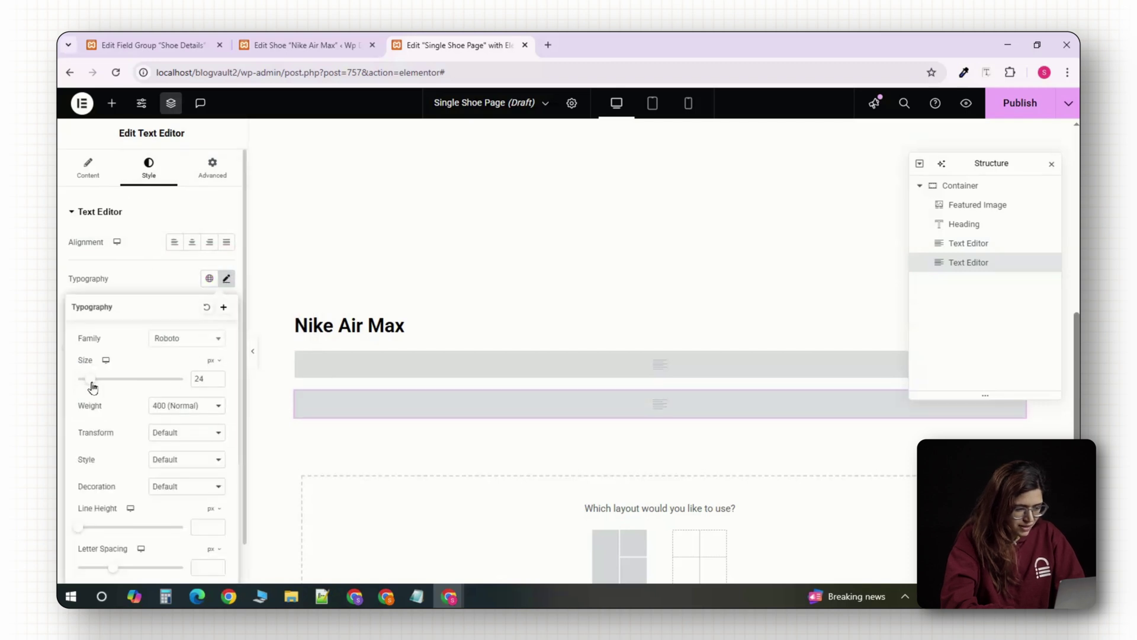
{"action": "left_click", "coordinate": [88, 168]}
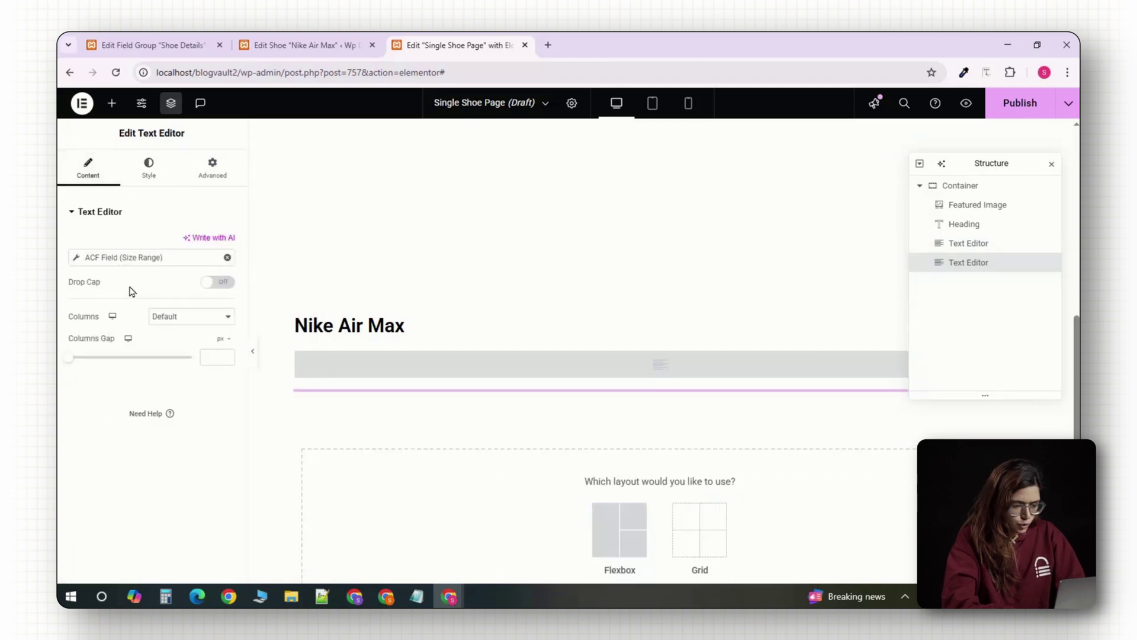
Add a third text block under the size range, bound to the ACF Material field key.
{"action": "scroll", "coordinate": [107, 509], "scroll_direction": "down", "scroll_amount": 3}
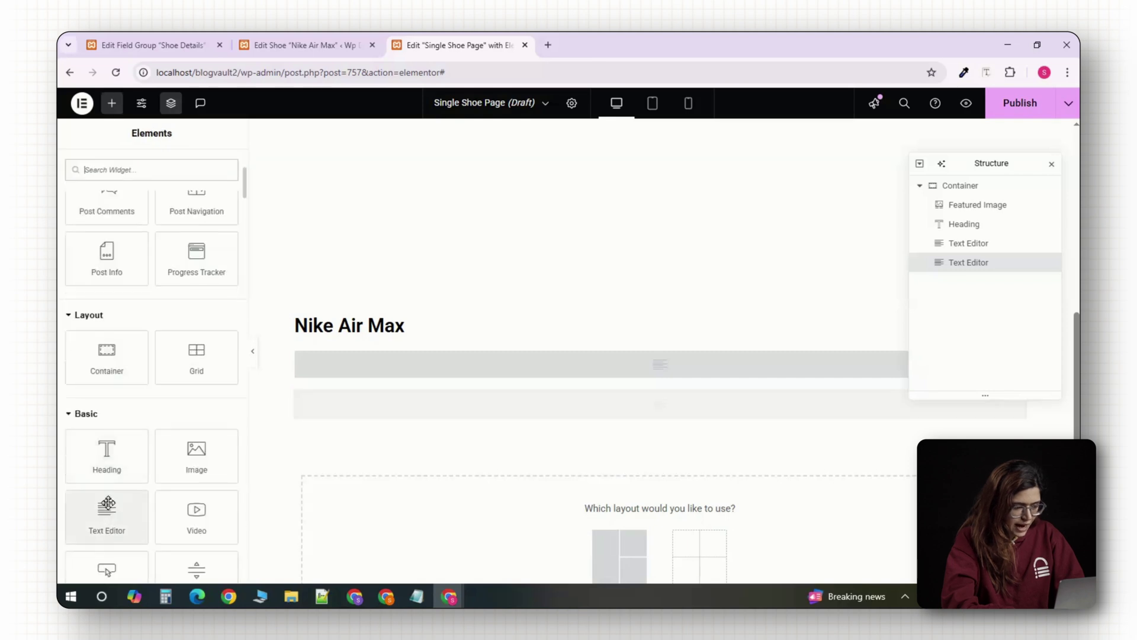
{"action": "left_click", "coordinate": [108, 512]}
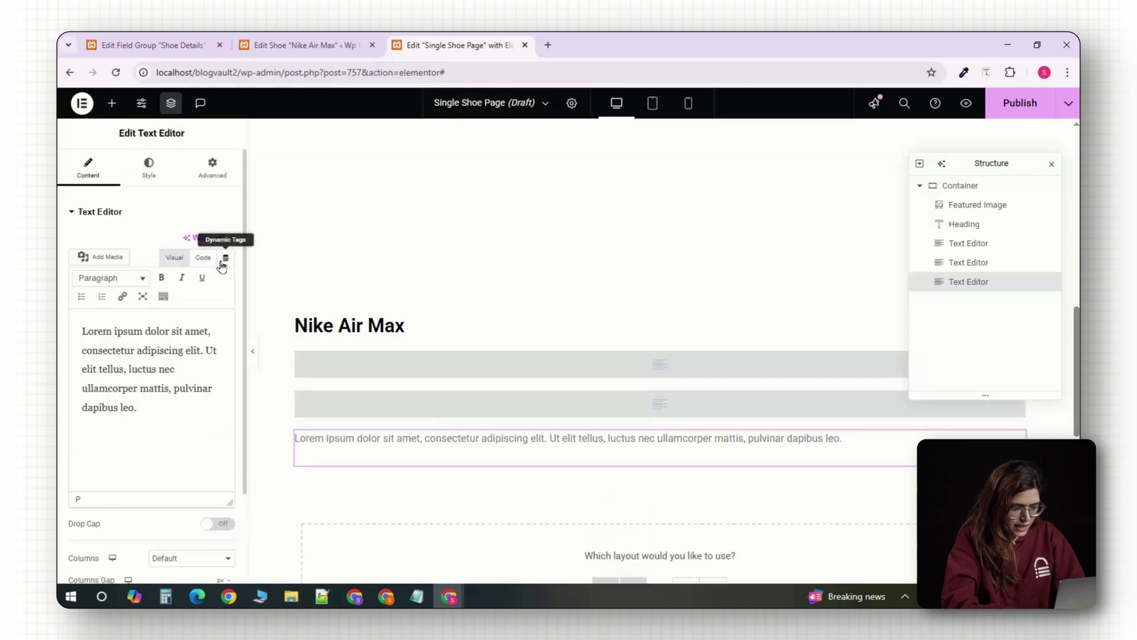
{"action": "left_click", "coordinate": [226, 257]}
{"action": "scroll", "coordinate": [166, 432], "scroll_direction": "down", "scroll_amount": 5}
{"action": "scroll", "coordinate": [167, 433], "scroll_direction": "down", "scroll_amount": 1}
{"action": "left_click", "coordinate": [114, 452]}
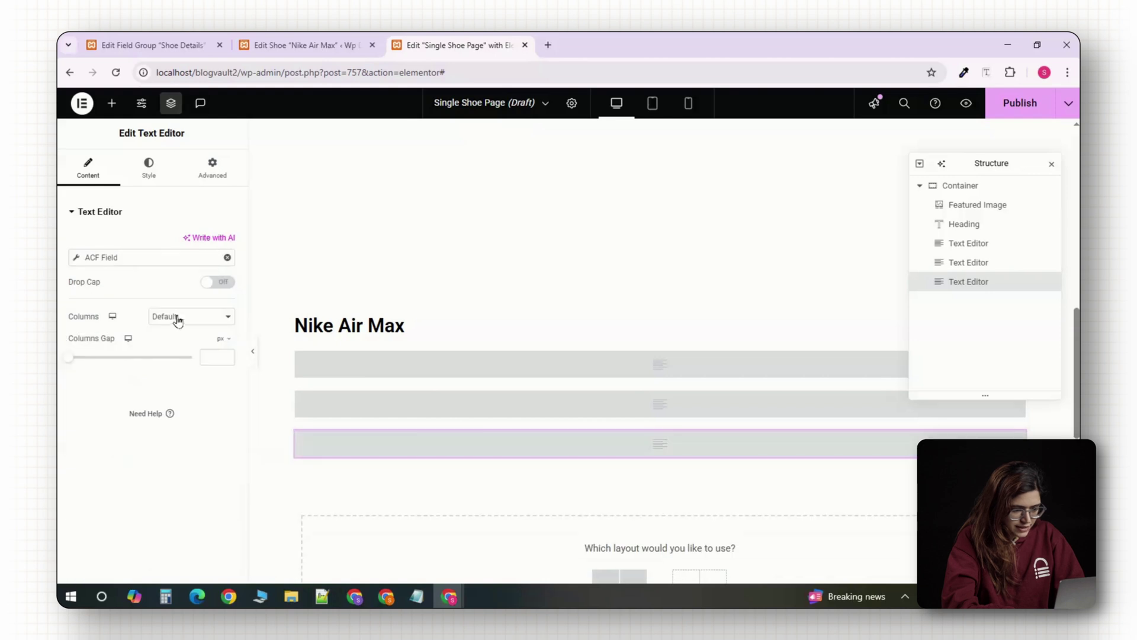
{"action": "left_click", "coordinate": [77, 261]}
{"action": "left_click", "coordinate": [177, 318]}
{"action": "left_click", "coordinate": [185, 374]}
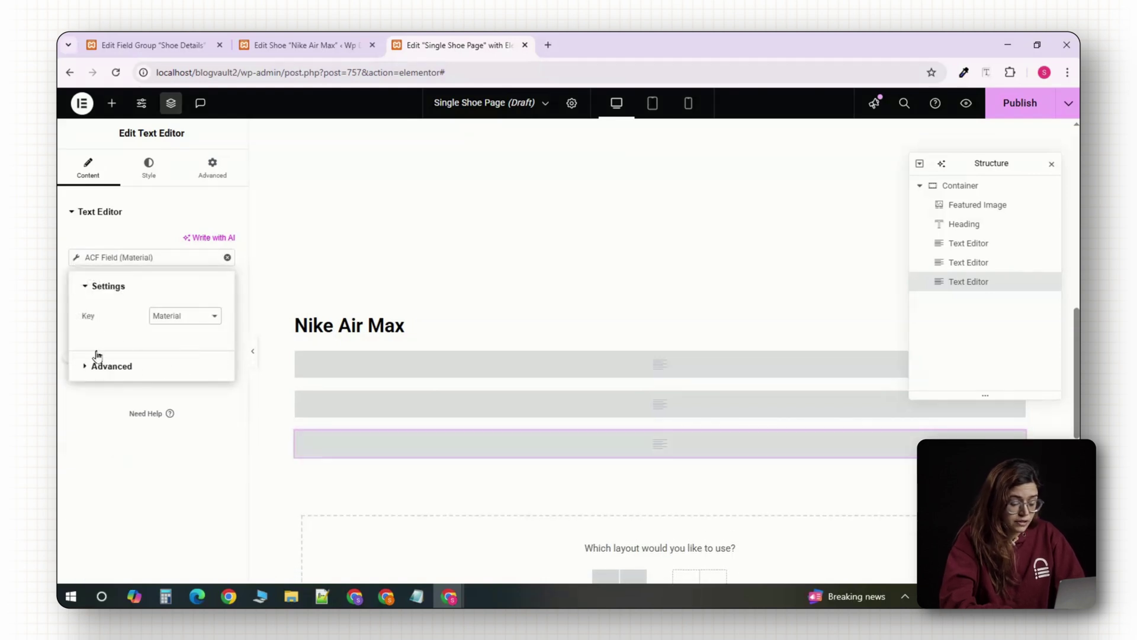
{"action": "left_click", "coordinate": [147, 166]}
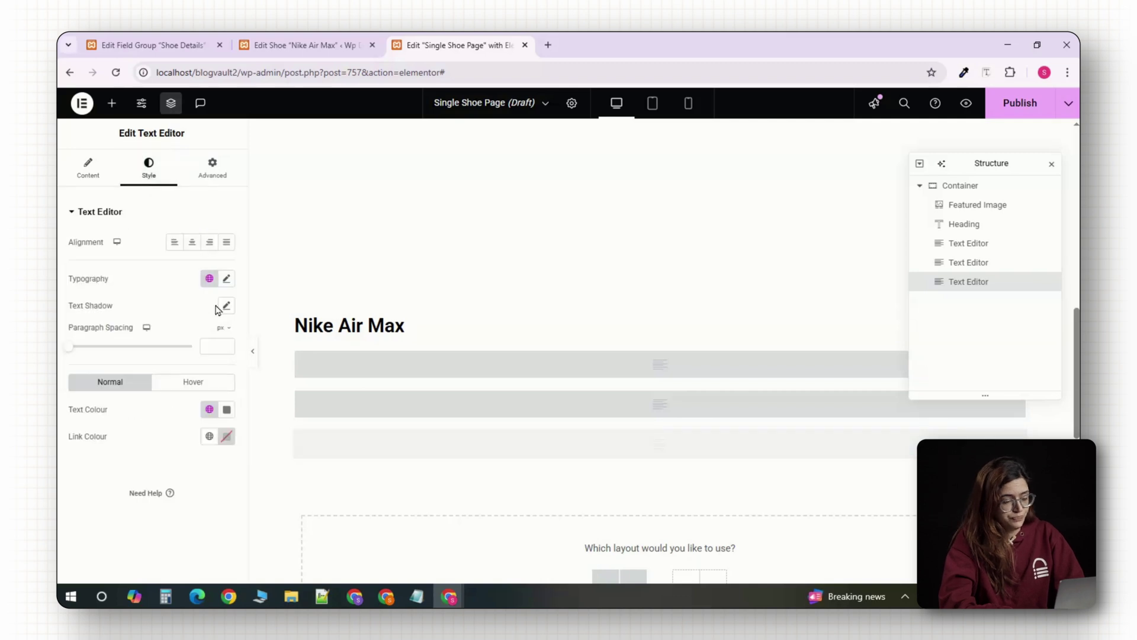
{"action": "left_click", "coordinate": [226, 280]}
Add a button whose link comes from the ACF URL field with key Size Guide.
{"action": "left_click", "coordinate": [112, 102]}
{"action": "scroll", "coordinate": [119, 349], "scroll_direction": "down", "scroll_amount": 3}
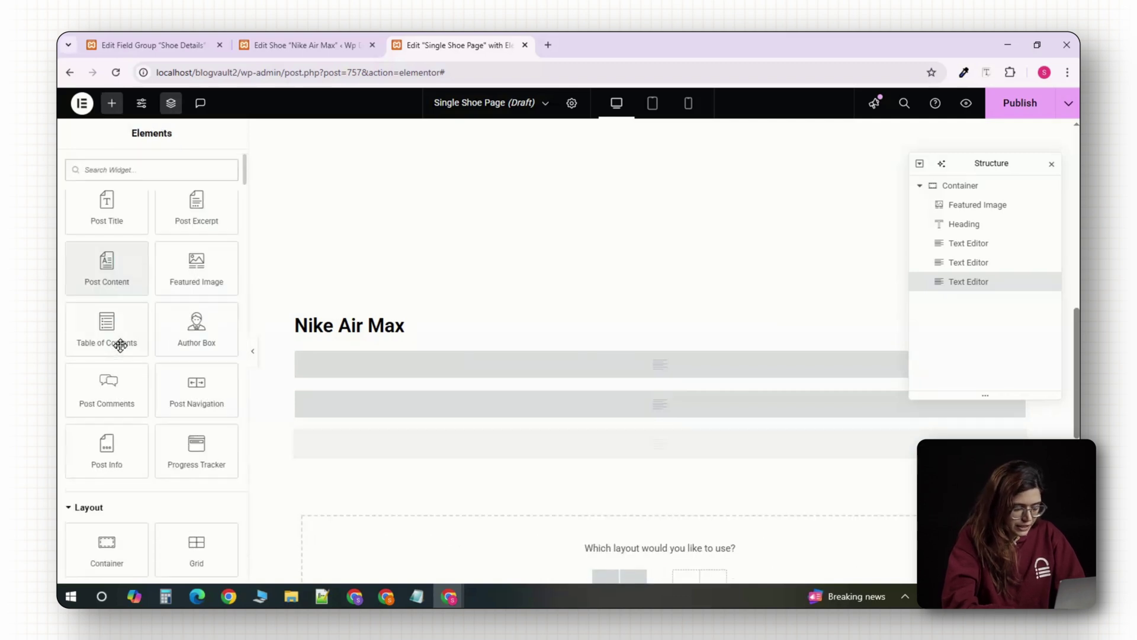
{"action": "scroll", "coordinate": [120, 346], "scroll_direction": "down", "scroll_amount": 4}
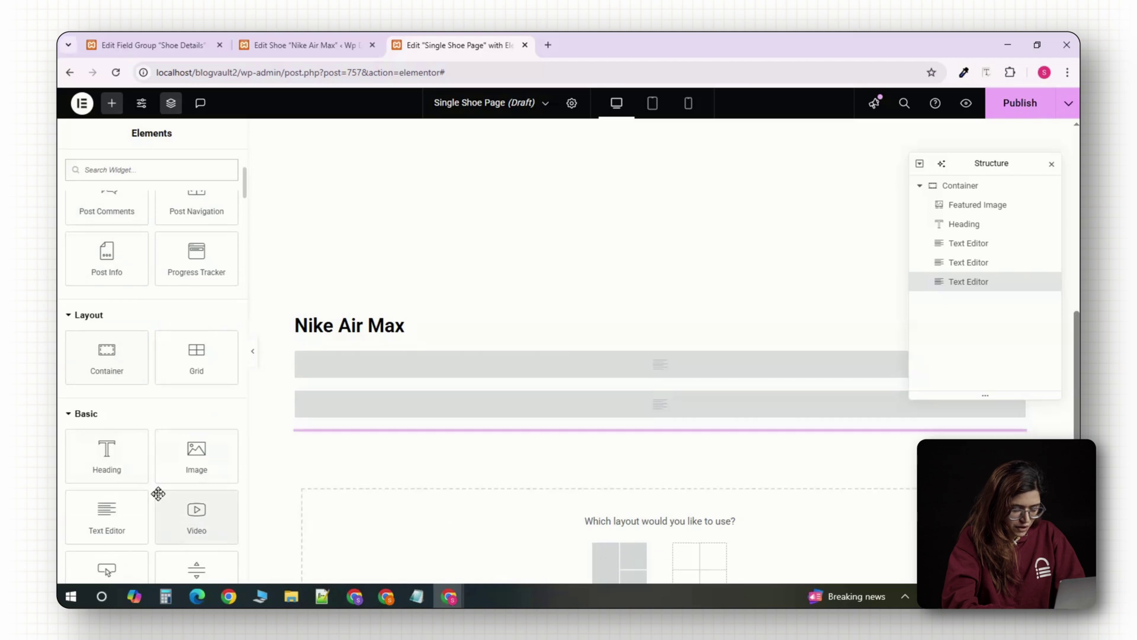
{"action": "left_click", "coordinate": [110, 513]}
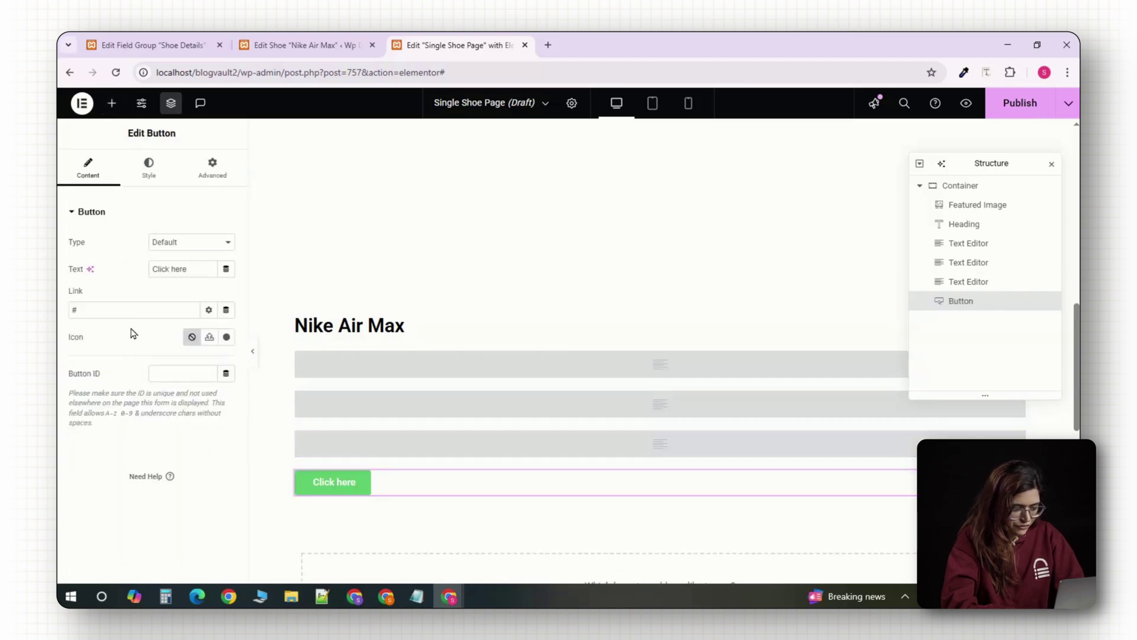
{"action": "left_click", "coordinate": [226, 311]}
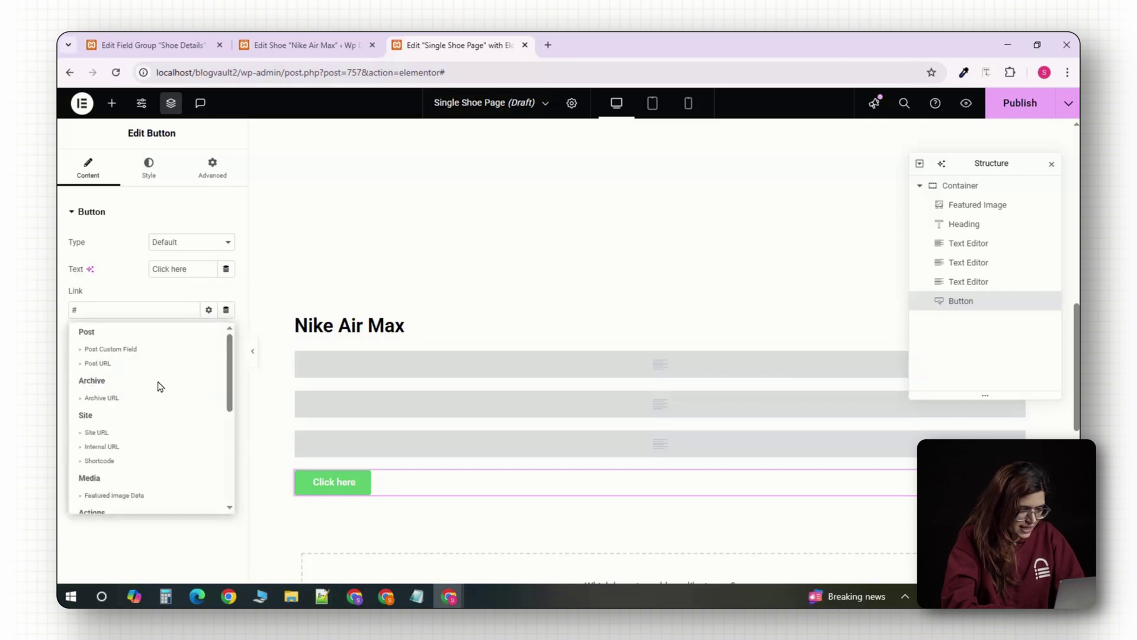
{"action": "scroll", "coordinate": [136, 451], "scroll_direction": "down", "scroll_amount": 3}
{"action": "left_click", "coordinate": [119, 501]}
{"action": "left_click", "coordinate": [76, 311]}
{"action": "left_click", "coordinate": [178, 369]}
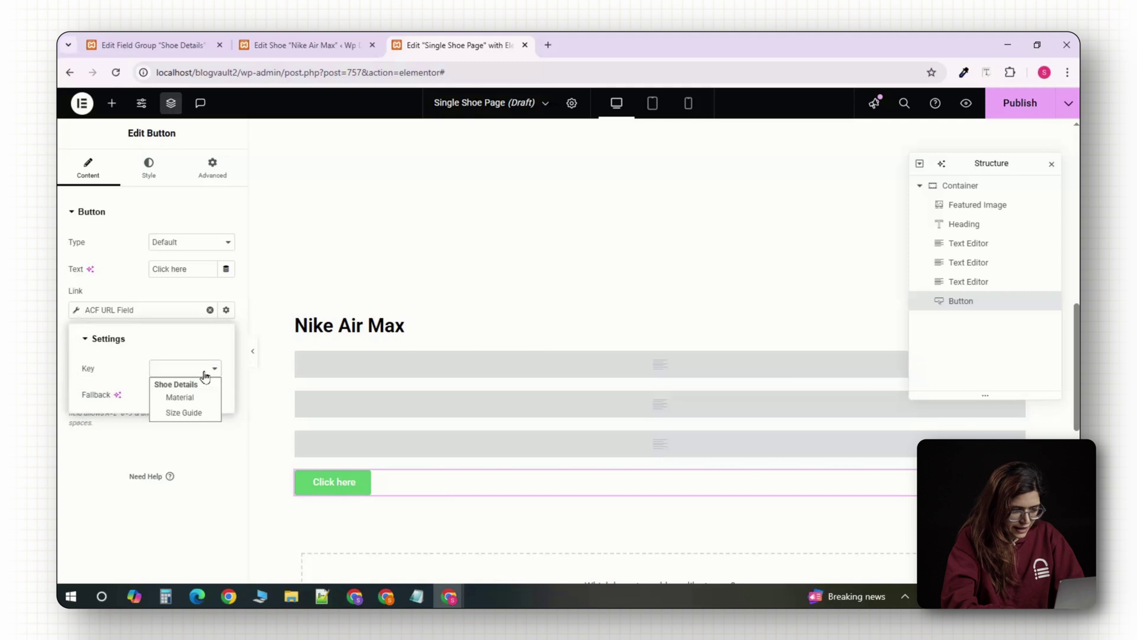
{"action": "left_click", "coordinate": [184, 413]}
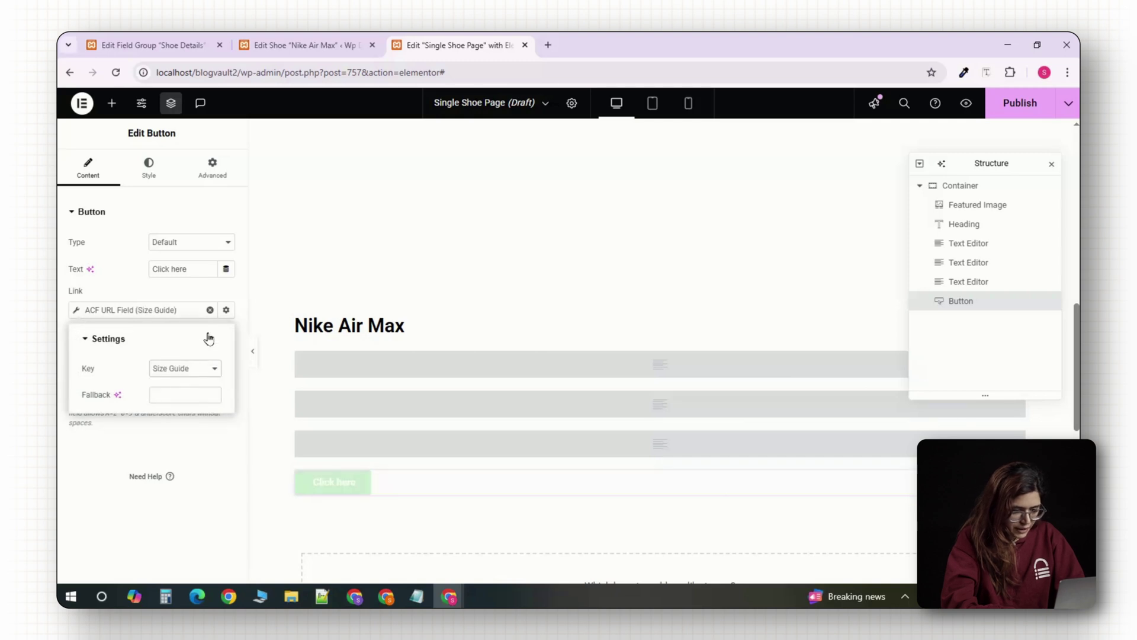
{"action": "left_click", "coordinate": [169, 309]}
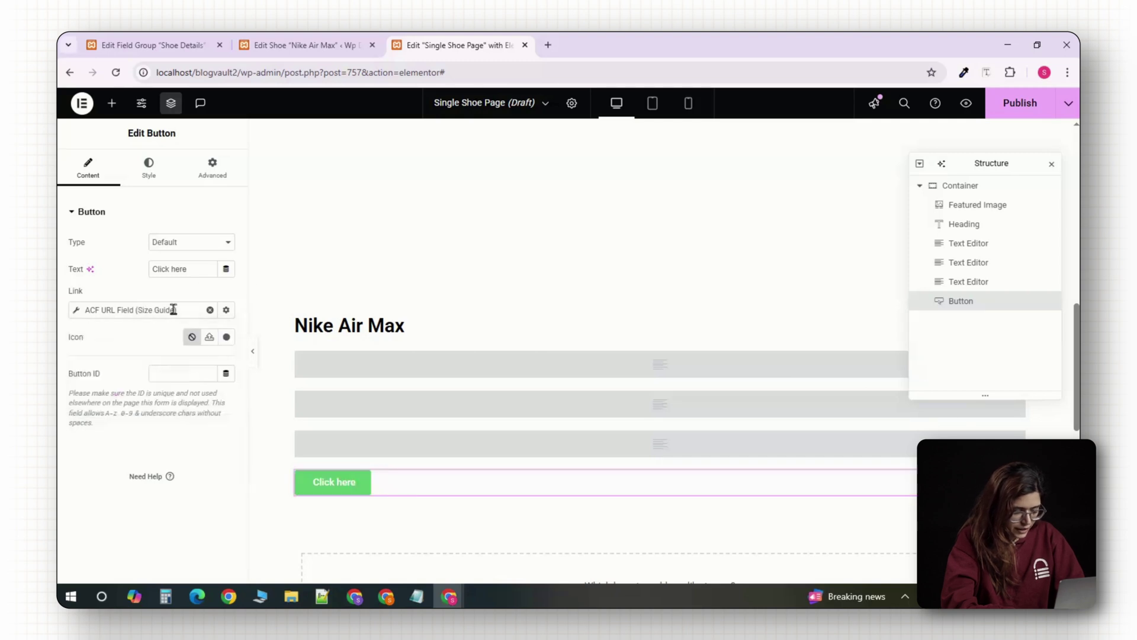
Change the button label to 'Download Size Guide' and adjust its colours.
{"action": "triple_click", "coordinate": [188, 268]}
{"action": "type", "text": "Download"}
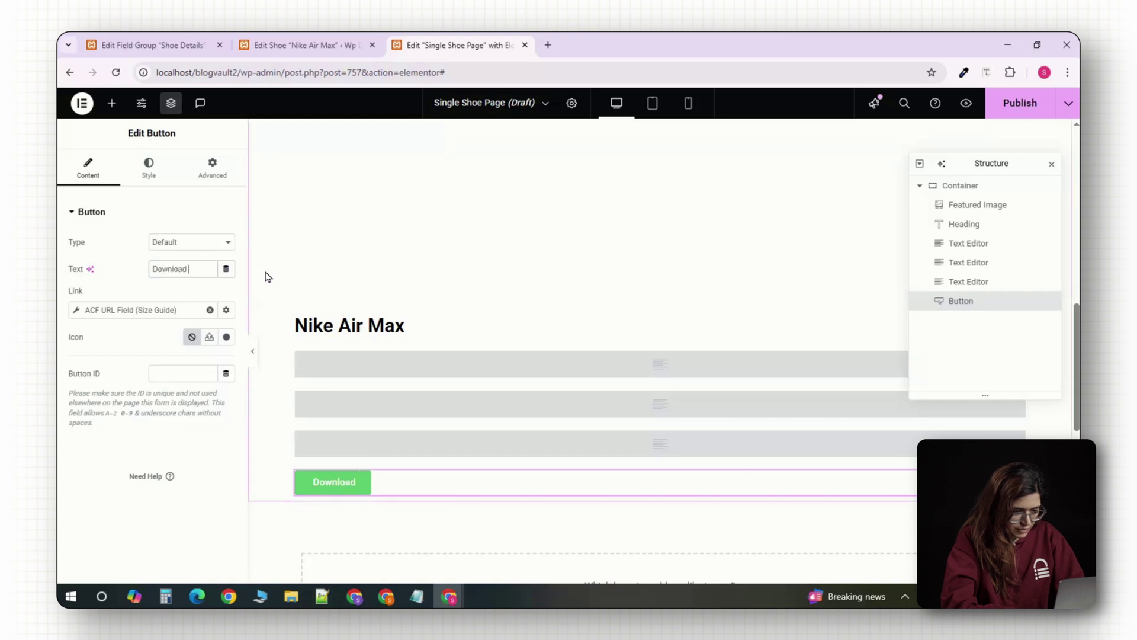
{"action": "type", "text": " Size Guide"}
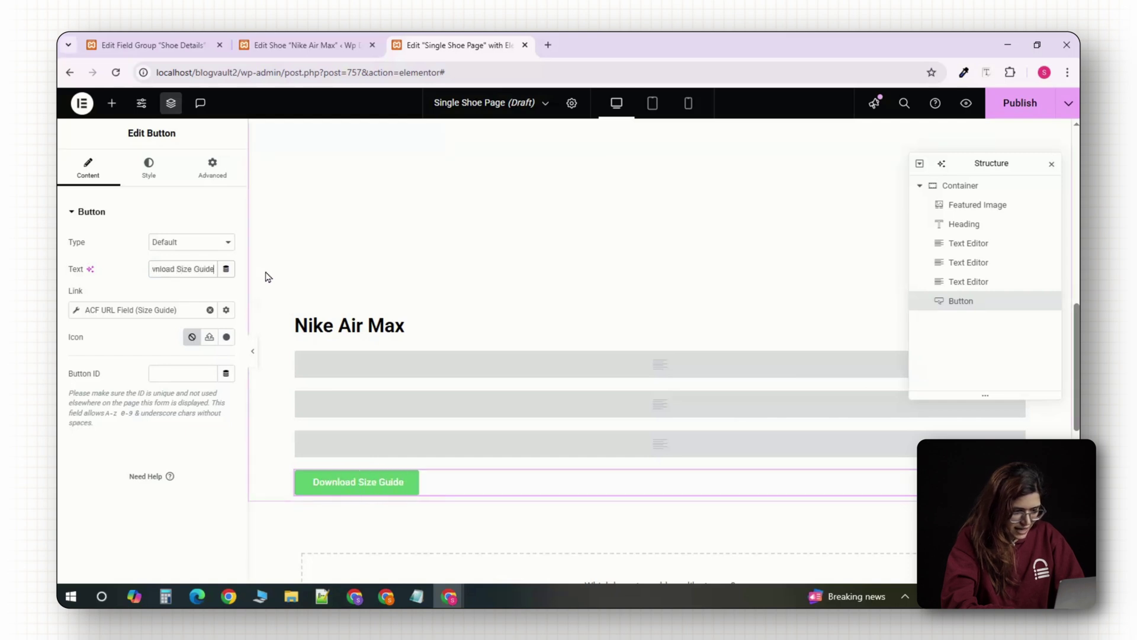
{"action": "left_click", "coordinate": [149, 168]}
{"action": "left_click", "coordinate": [227, 269]}
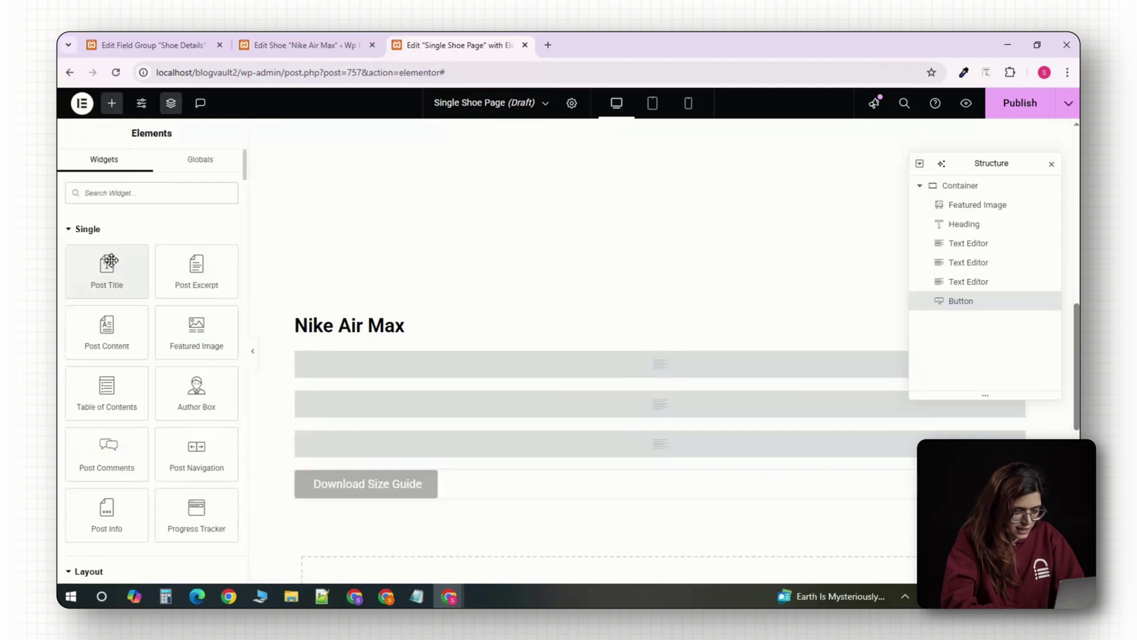
Bind a text block under the button to Post Terms with the Brands taxonomy.
{"action": "scroll", "coordinate": [152, 398], "scroll_direction": "down", "scroll_amount": 2}
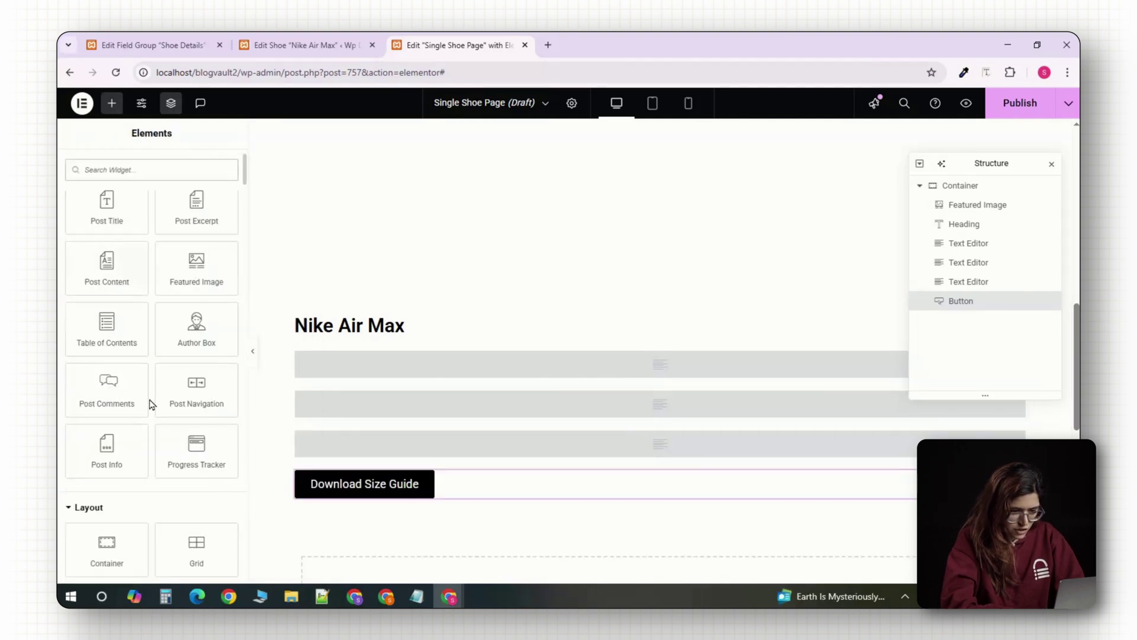
{"action": "scroll", "coordinate": [108, 492], "scroll_direction": "down", "scroll_amount": 1}
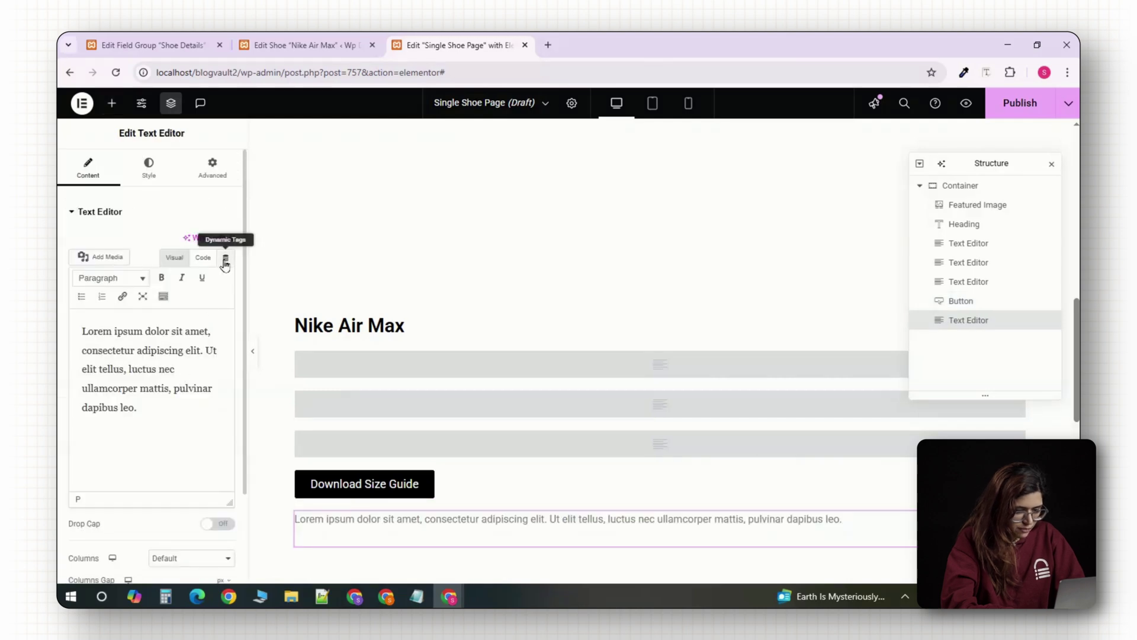
{"action": "left_click", "coordinate": [225, 259]}
{"action": "left_click", "coordinate": [118, 356]}
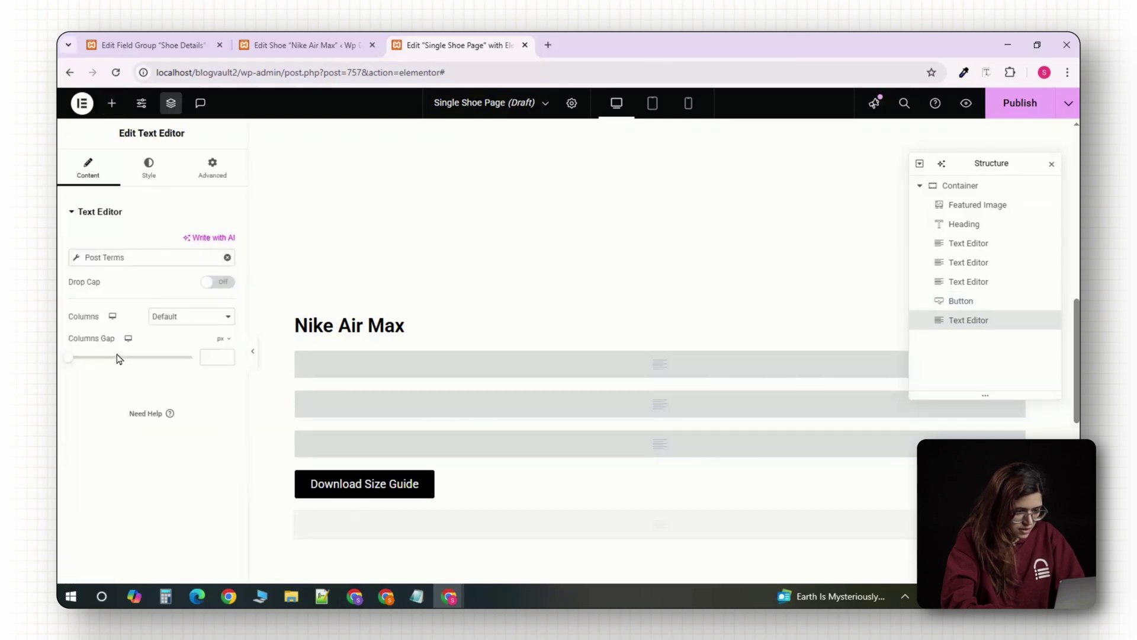
{"action": "left_click", "coordinate": [76, 258]}
{"action": "left_click", "coordinate": [201, 317]}
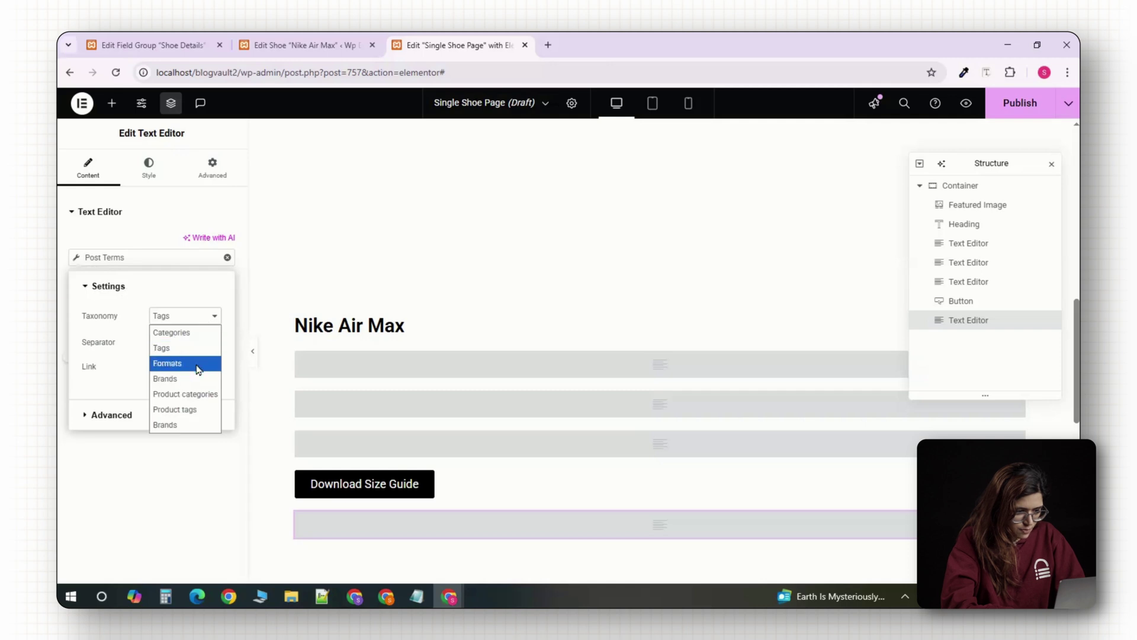
{"action": "left_click", "coordinate": [193, 385]}
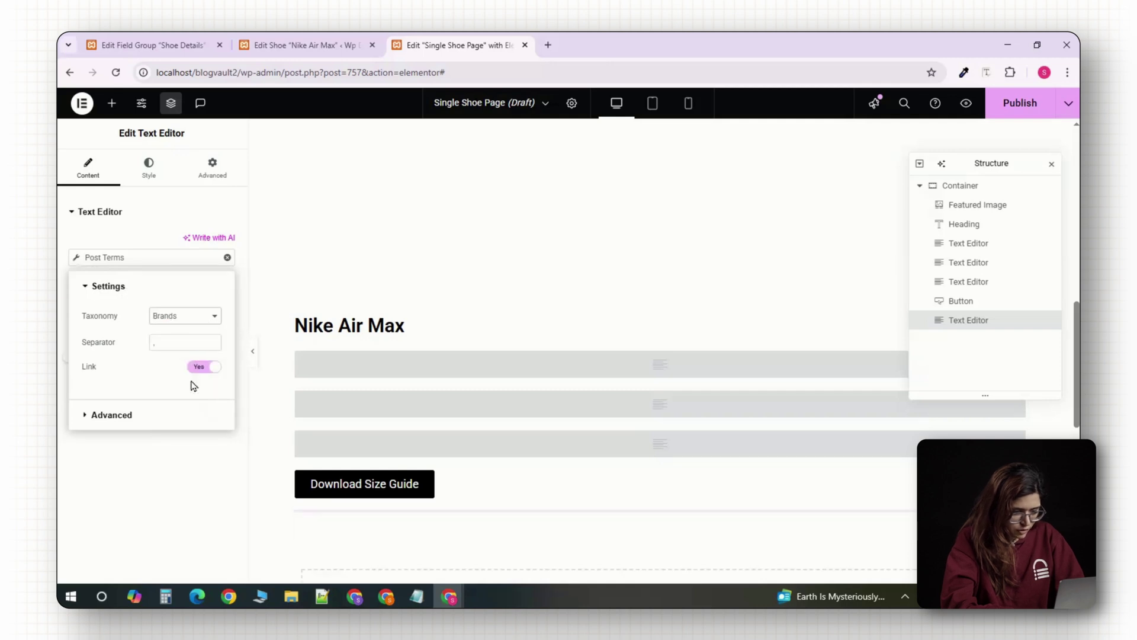
{"action": "left_click", "coordinate": [201, 322]}
{"action": "left_click", "coordinate": [201, 324]}
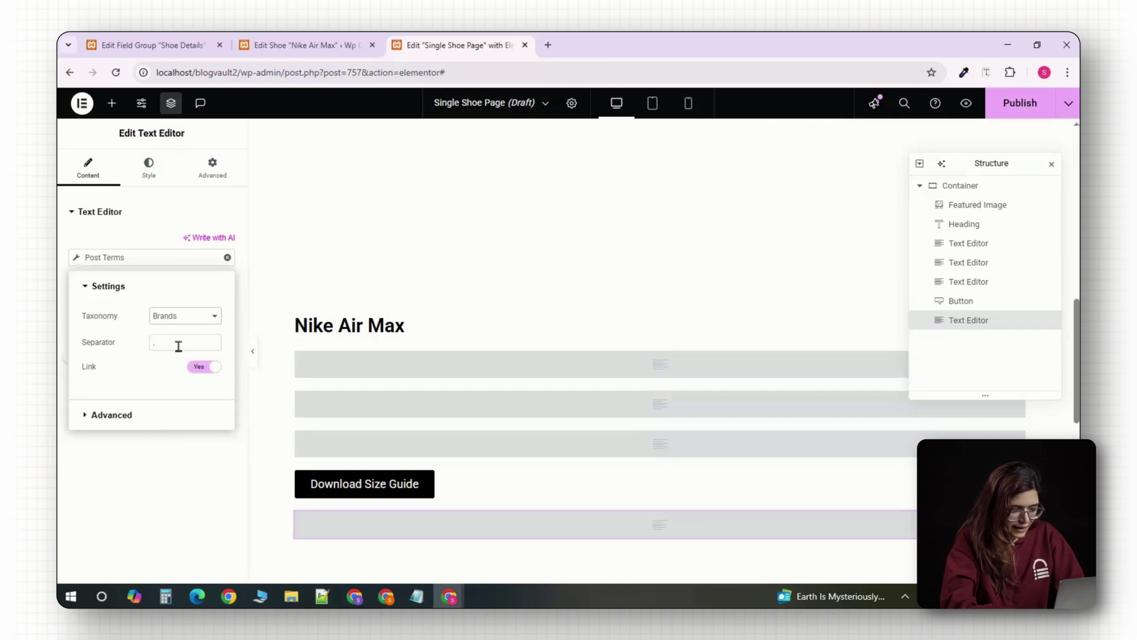
{"action": "left_click", "coordinate": [88, 416]}
{"action": "left_click", "coordinate": [59, 264]}
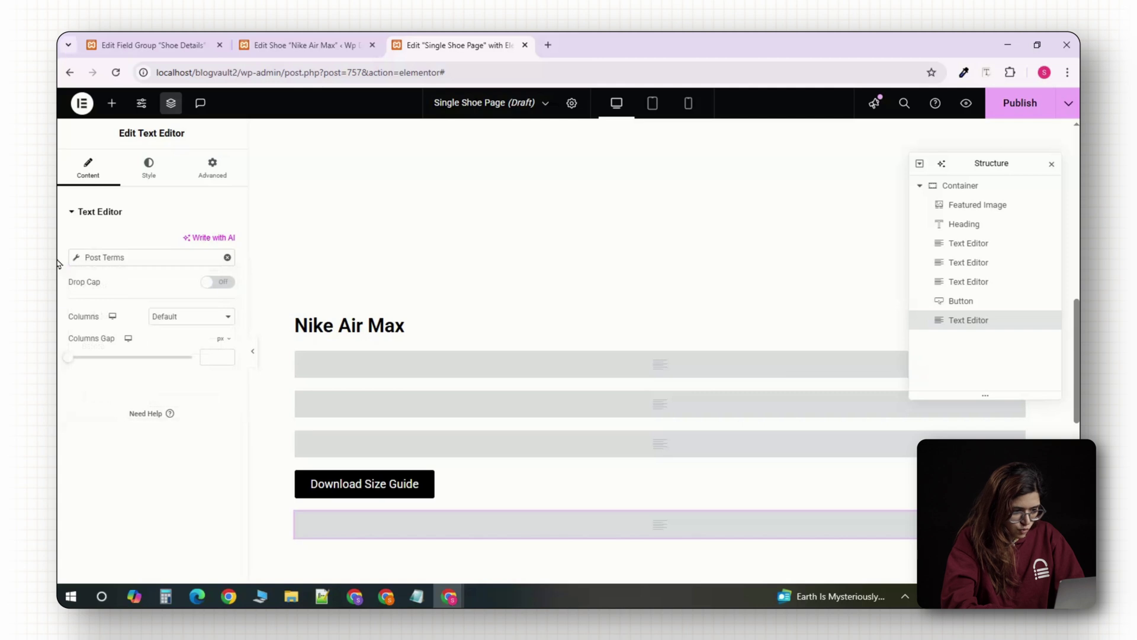
Publish the Single Shoe Page template with the display condition Include > Shoes > All.
{"action": "left_click", "coordinate": [1019, 103]}
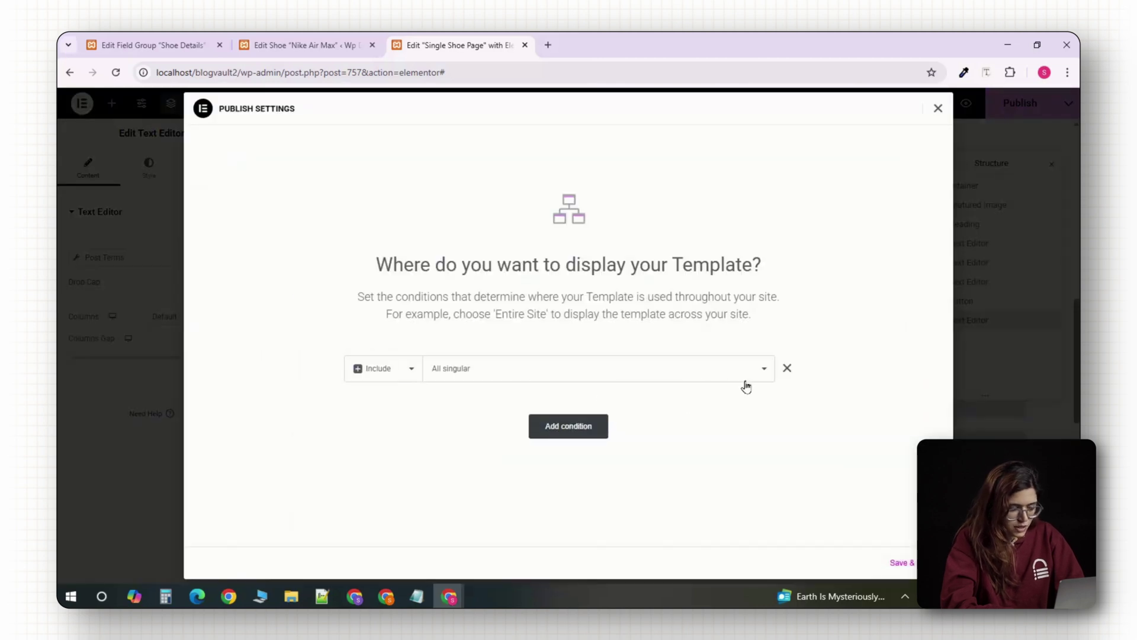
{"action": "left_click", "coordinate": [766, 378]}
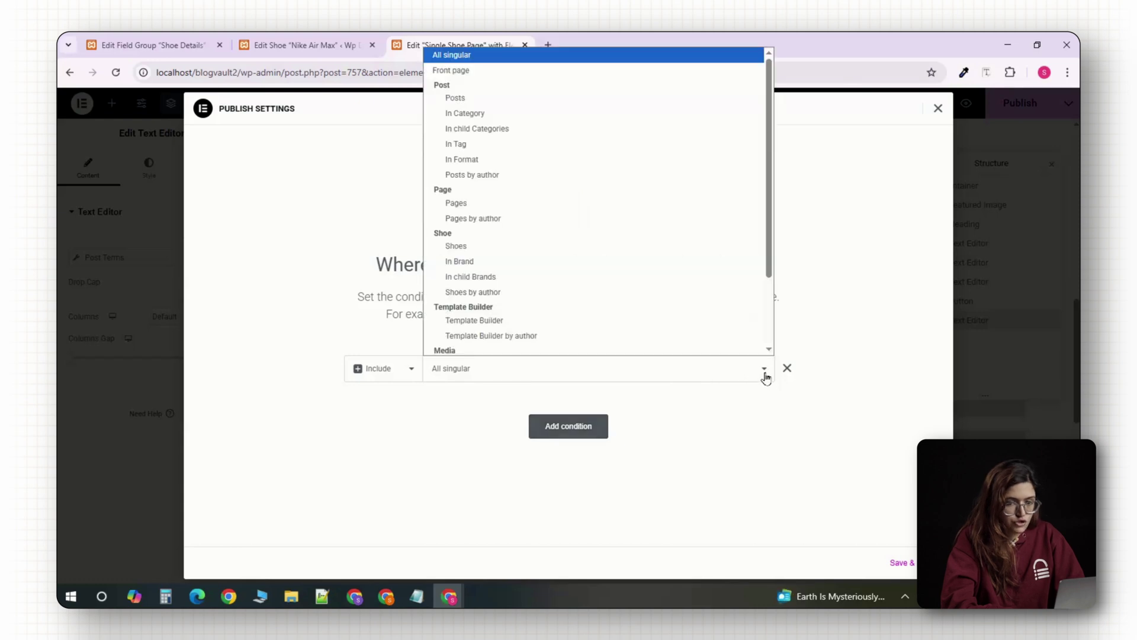
{"action": "left_click", "coordinate": [541, 246]}
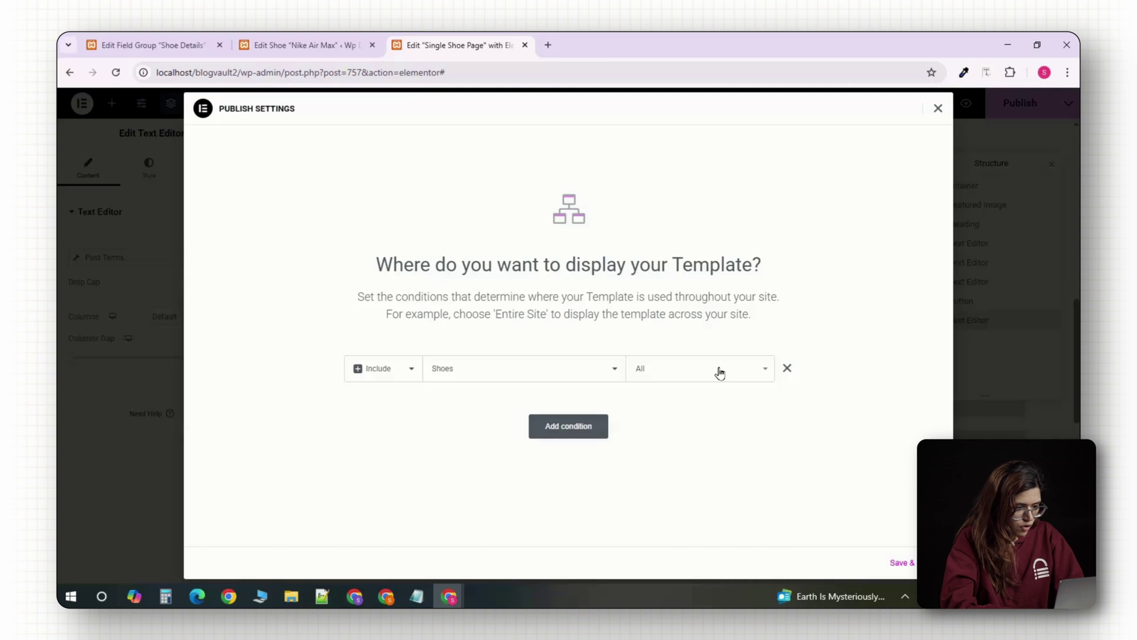
{"action": "left_click", "coordinate": [900, 560]}
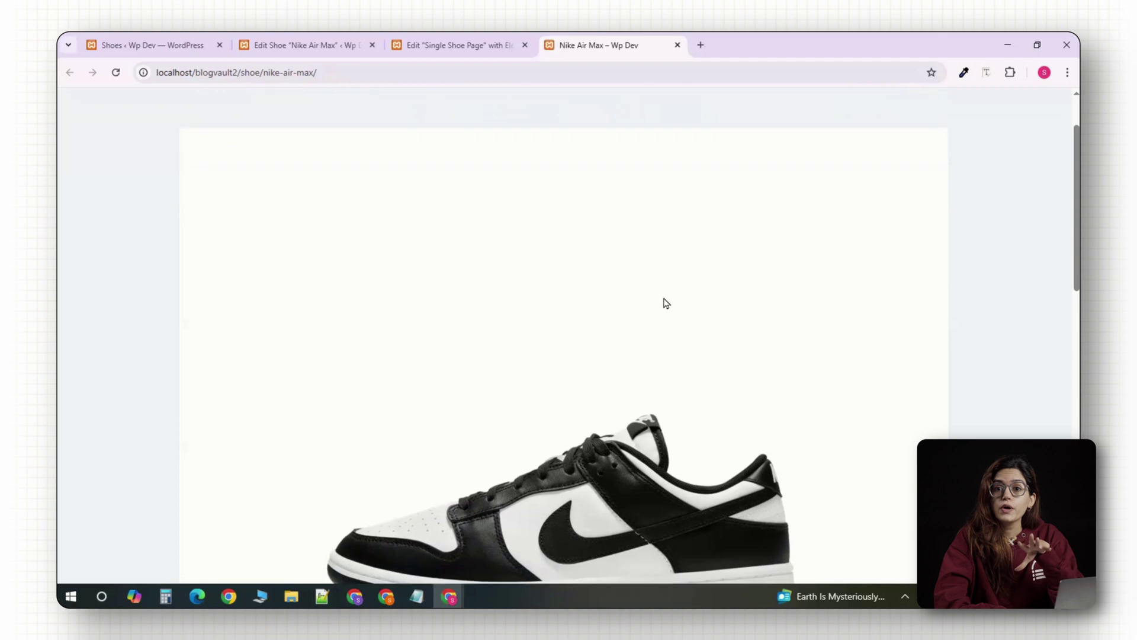
Reload the live Nike Air Max page and check image, title, $129.99 price, sizes and material.
{"action": "scroll", "coordinate": [664, 304], "scroll_direction": "down", "scroll_amount": 10}
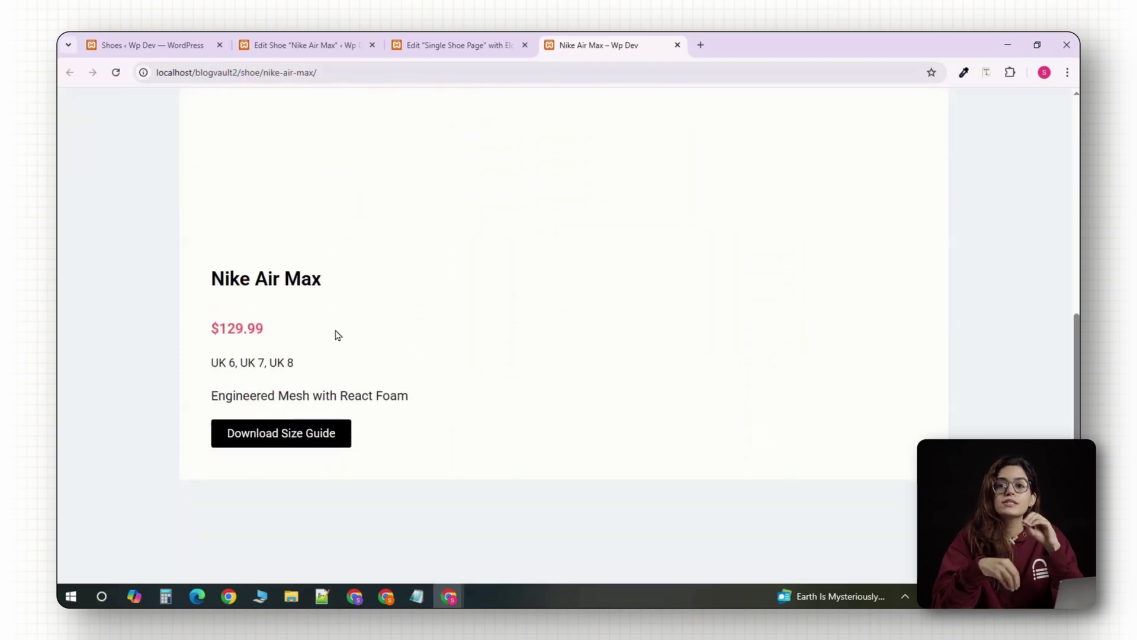
{"action": "scroll", "coordinate": [198, 347], "scroll_direction": "down", "scroll_amount": 3}
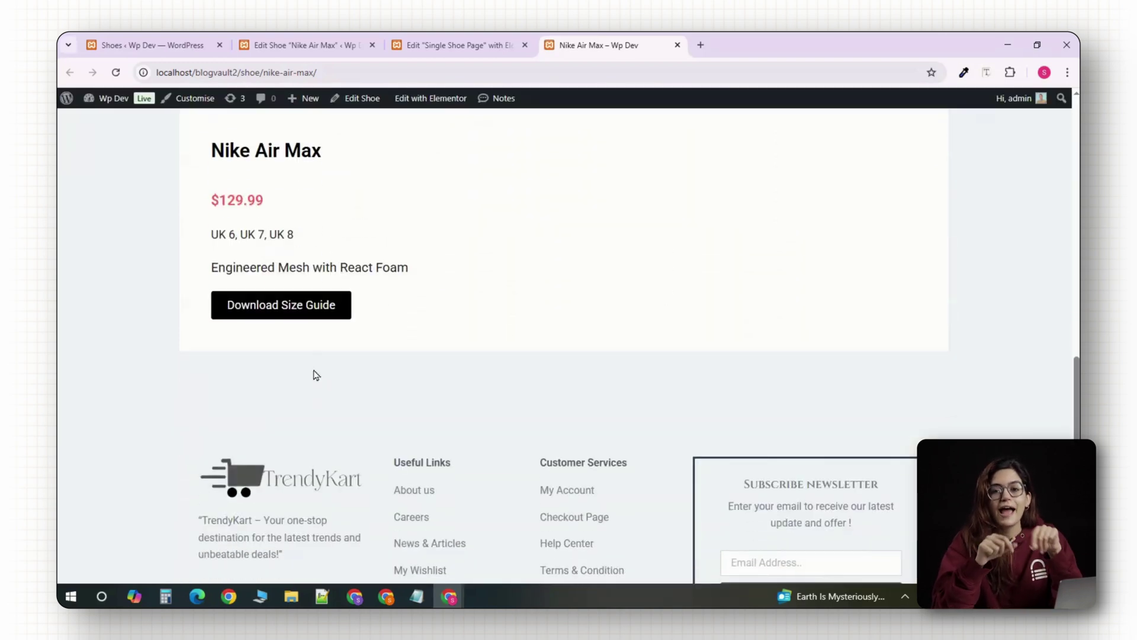
{"action": "scroll", "coordinate": [401, 311], "scroll_direction": "up", "scroll_amount": 3}
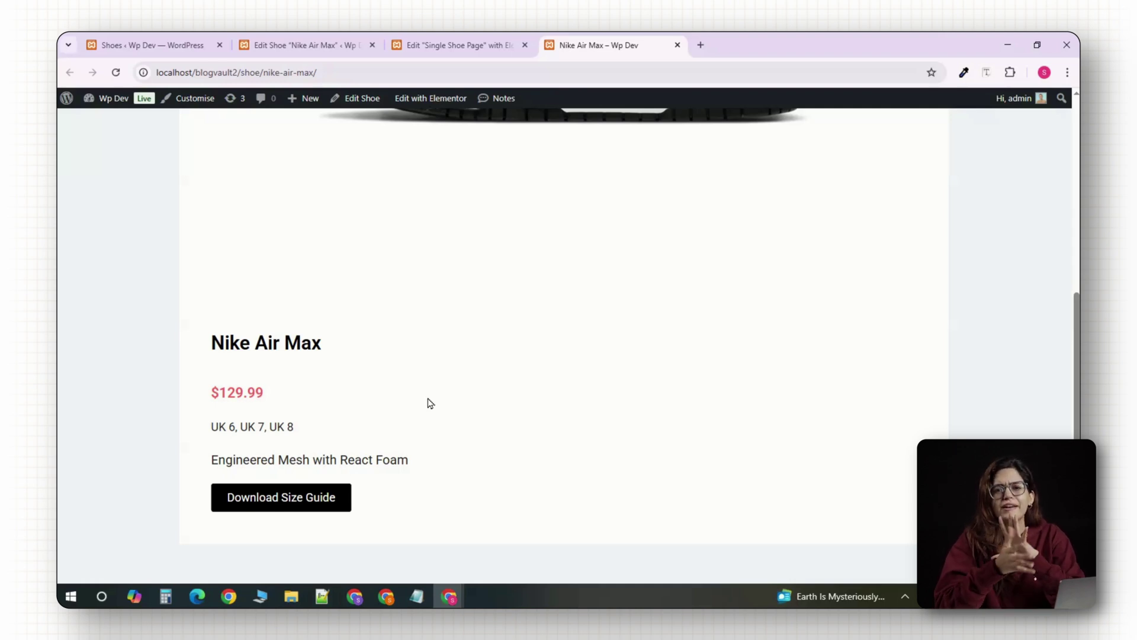
{"action": "scroll", "coordinate": [430, 404], "scroll_direction": "up", "scroll_amount": 6}
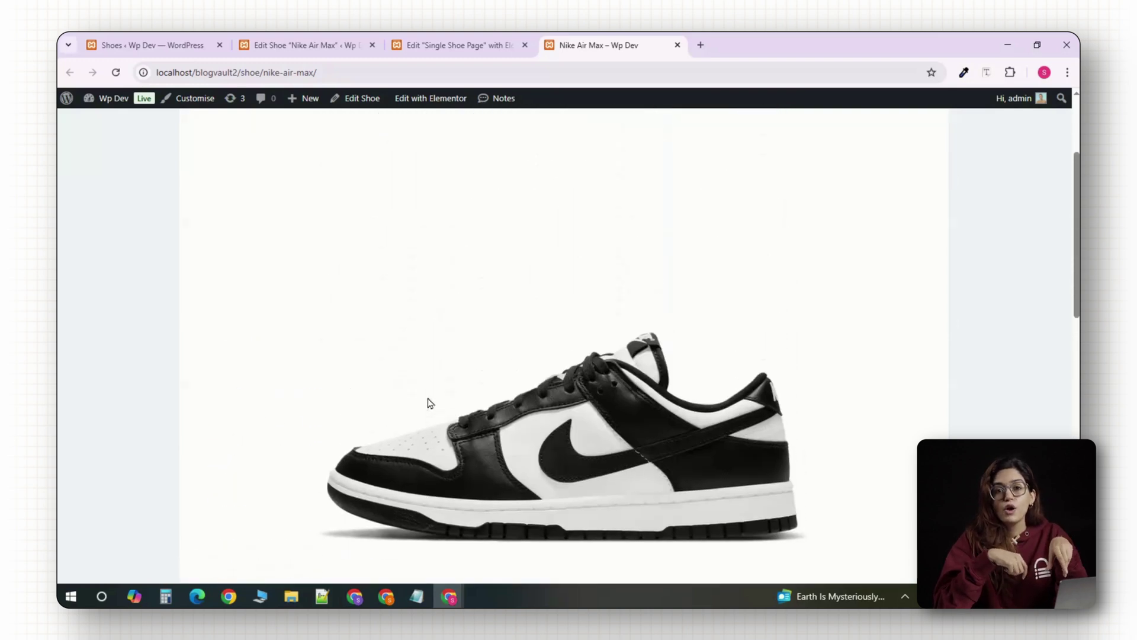
{"action": "key", "text": "F5"}
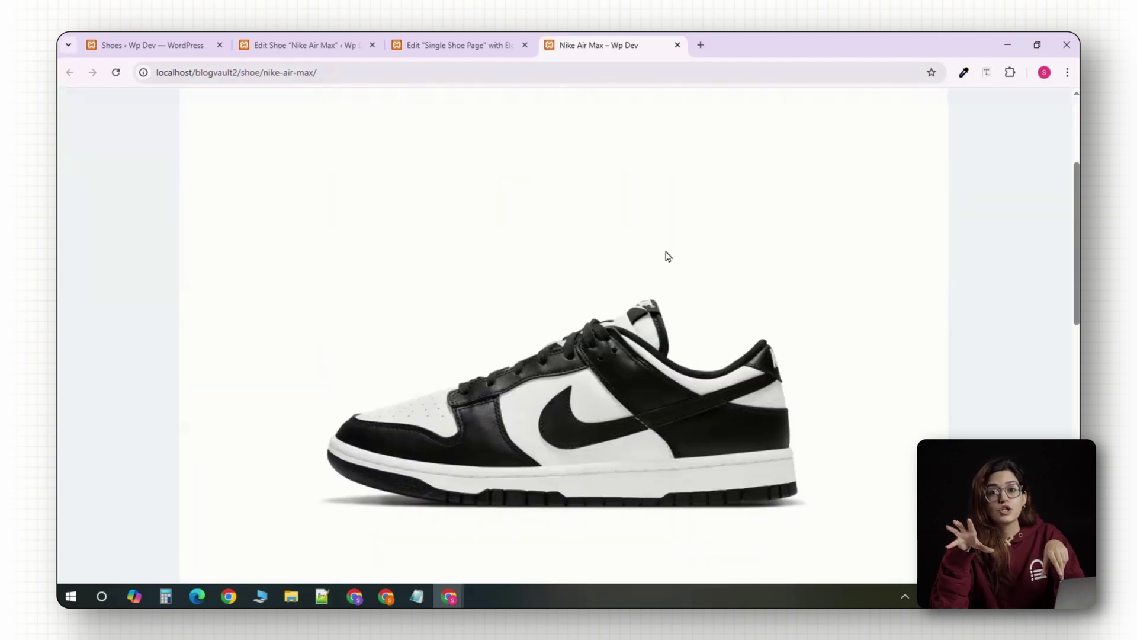
{"action": "scroll", "coordinate": [668, 256], "scroll_direction": "down", "scroll_amount": 5}
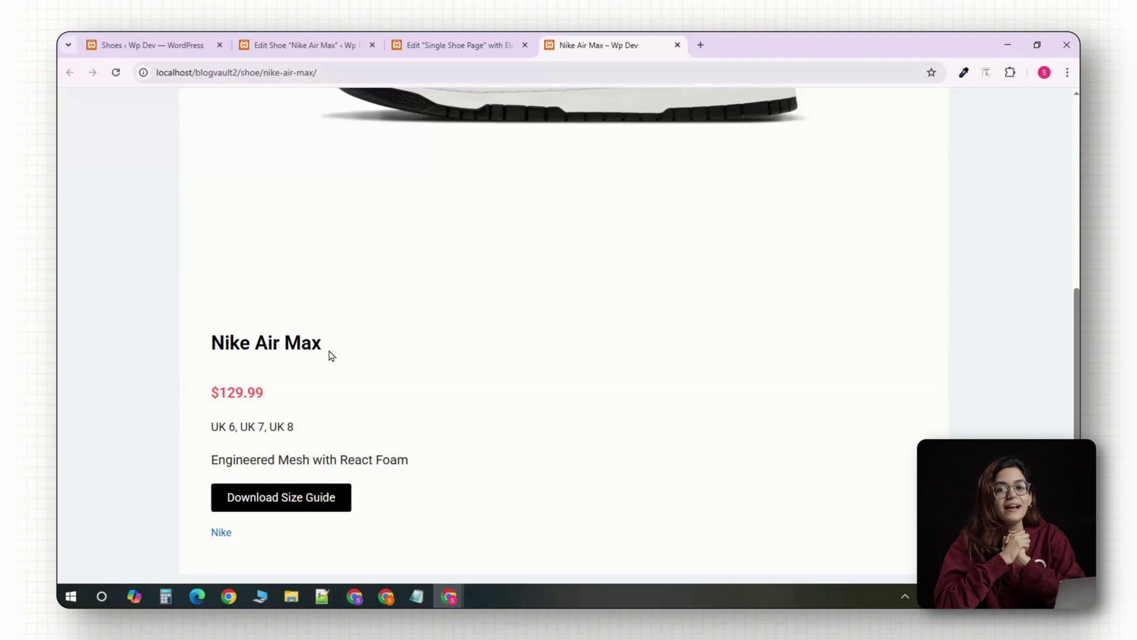
{"action": "scroll", "coordinate": [353, 360], "scroll_direction": "down", "scroll_amount": 1}
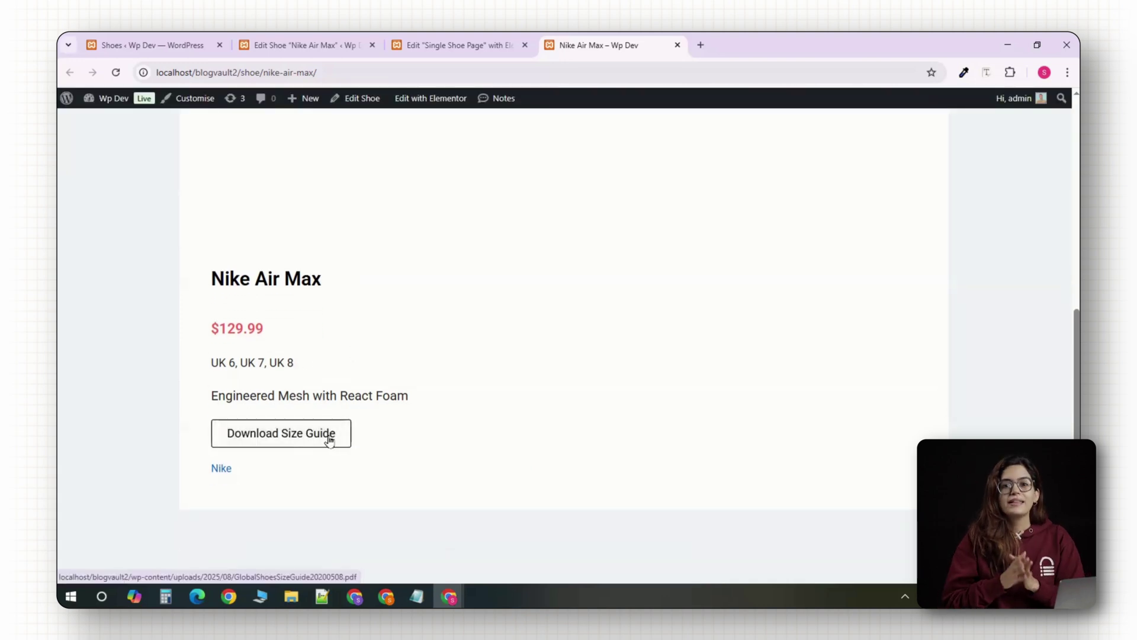
Test the Download Size Guide link and check the Nike brand below it.
{"action": "left_click", "coordinate": [330, 440]}
{"action": "scroll", "coordinate": [442, 435], "scroll_direction": "down", "scroll_amount": 1}
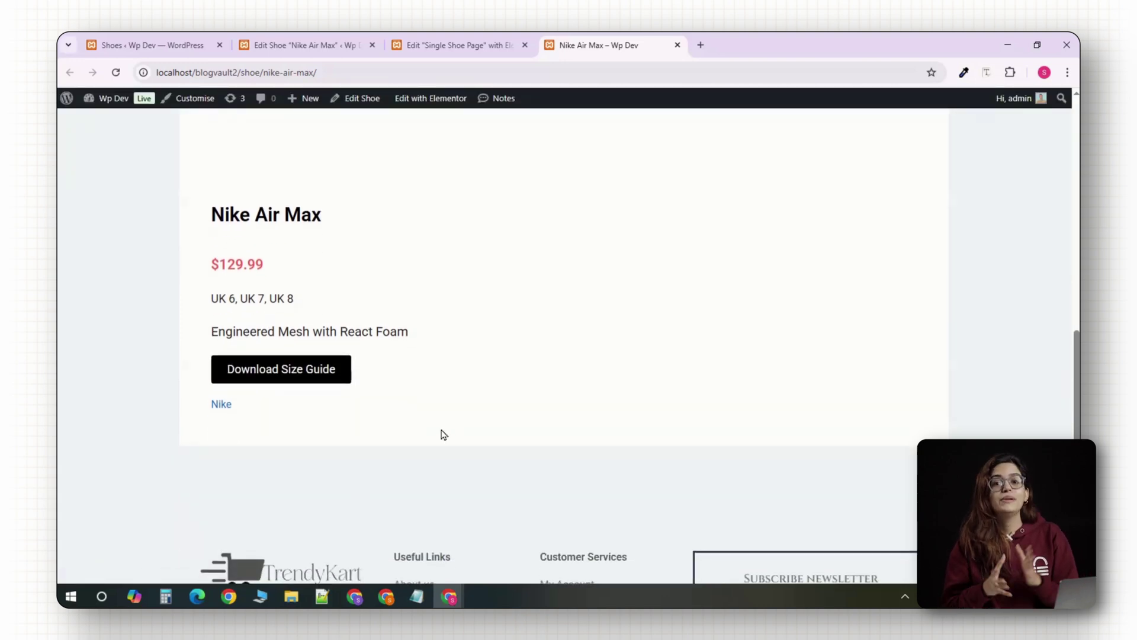
{"action": "scroll", "coordinate": [445, 435], "scroll_direction": "up", "scroll_amount": 1}
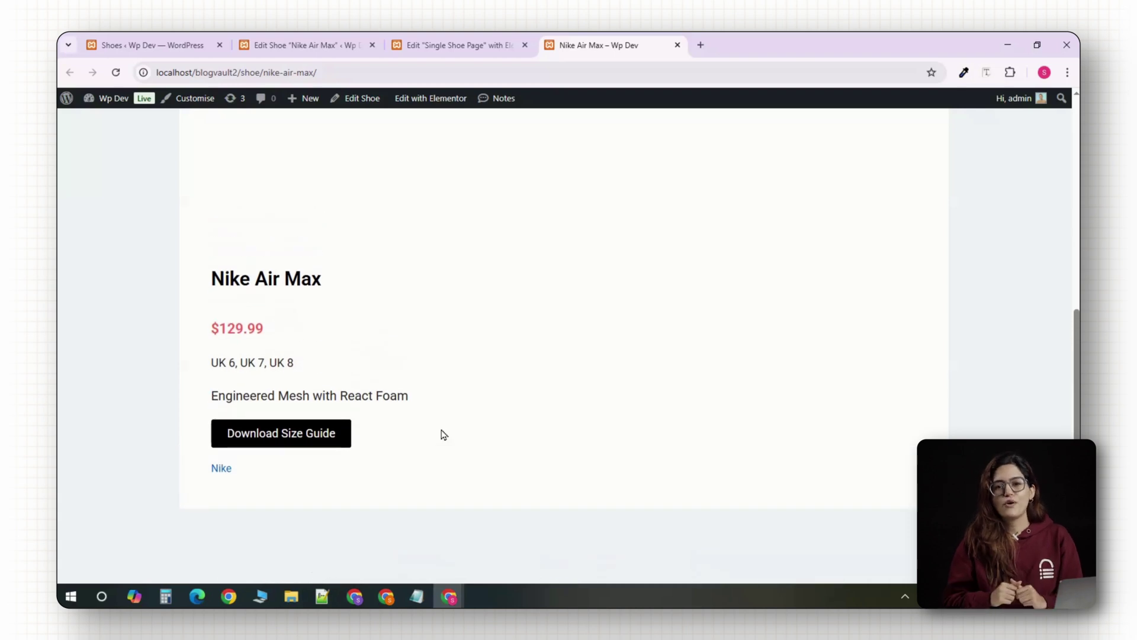